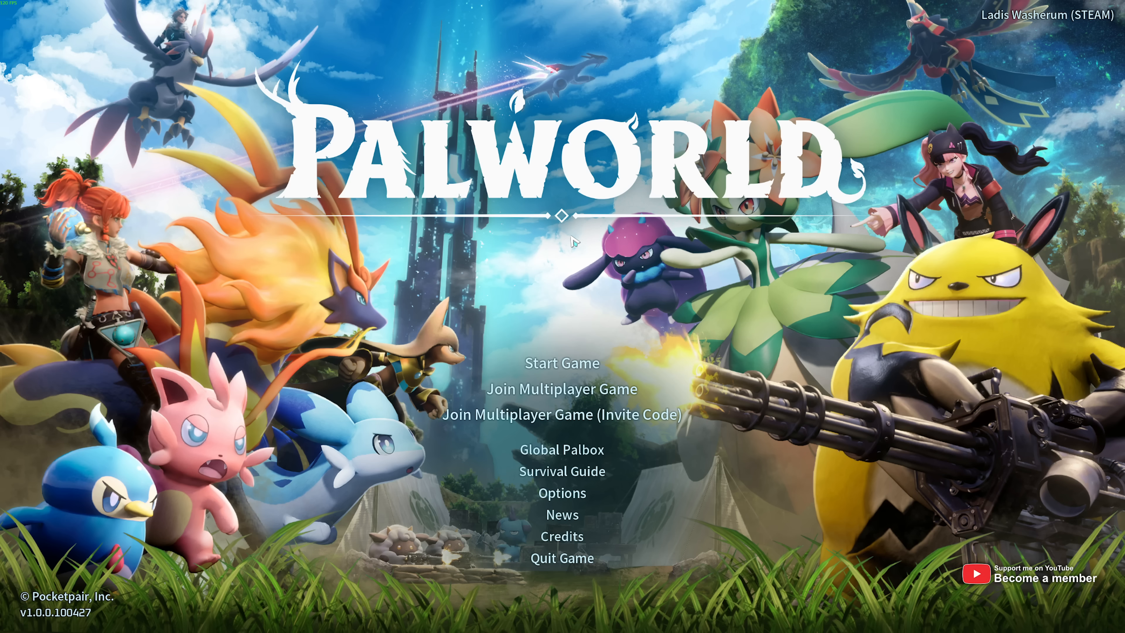
# - Open World Select from the Palworld title screen to list the nine saved worlds
pyautogui.click(584, 372)
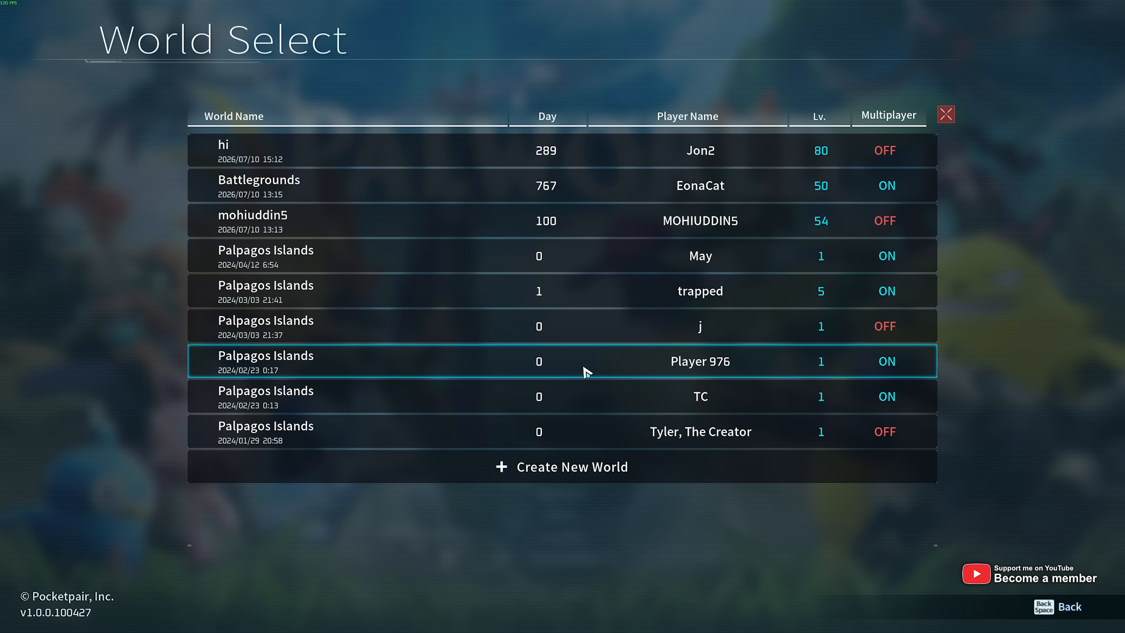
# - Turn Multiplayer ON in the hi world's settings and confirm saving the change
pyautogui.click(596, 144)
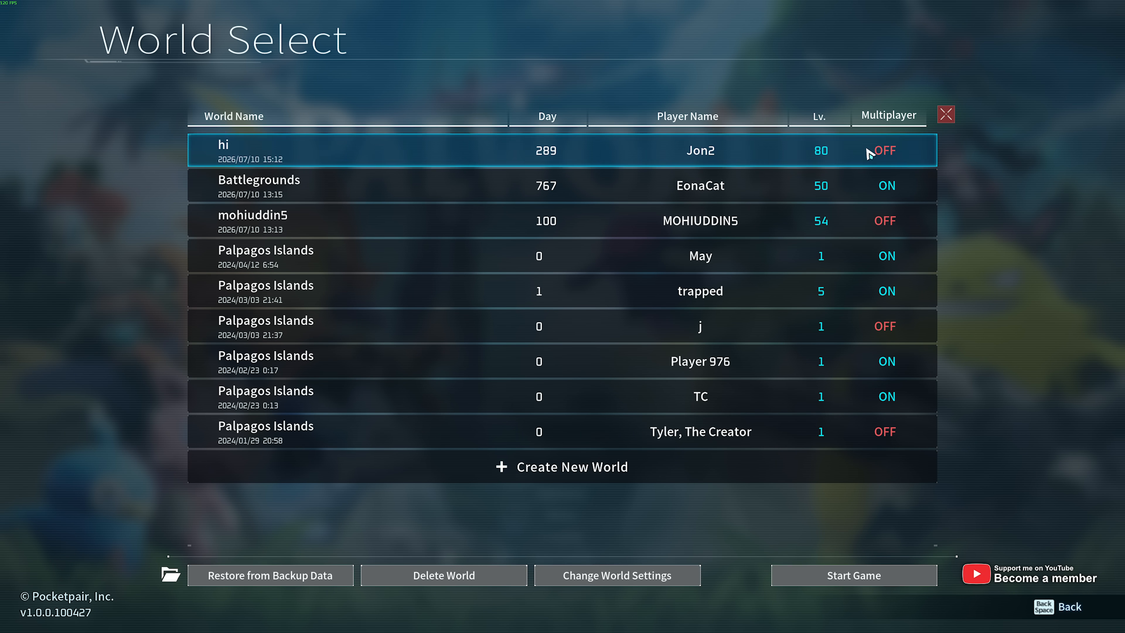
pyautogui.click(636, 576)
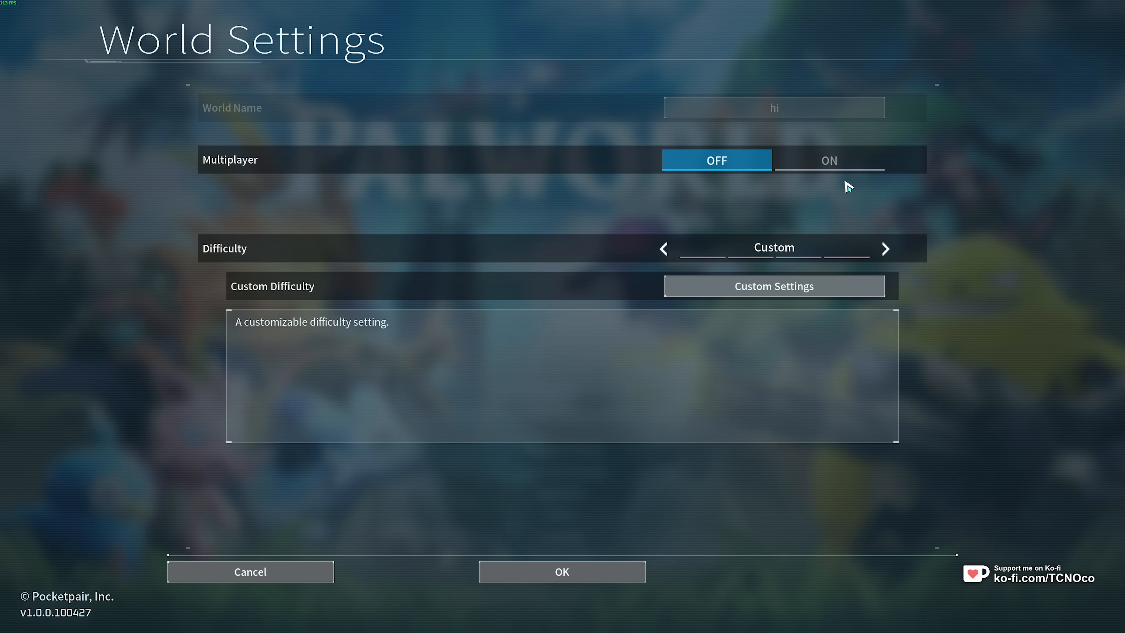
pyautogui.click(847, 167)
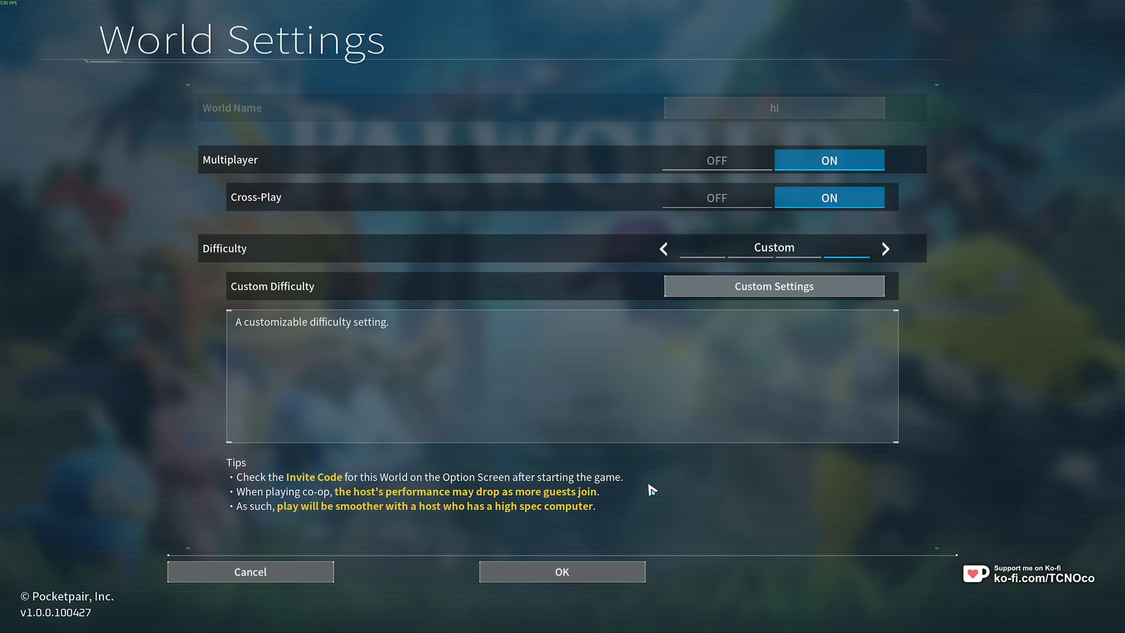
pyautogui.click(584, 574)
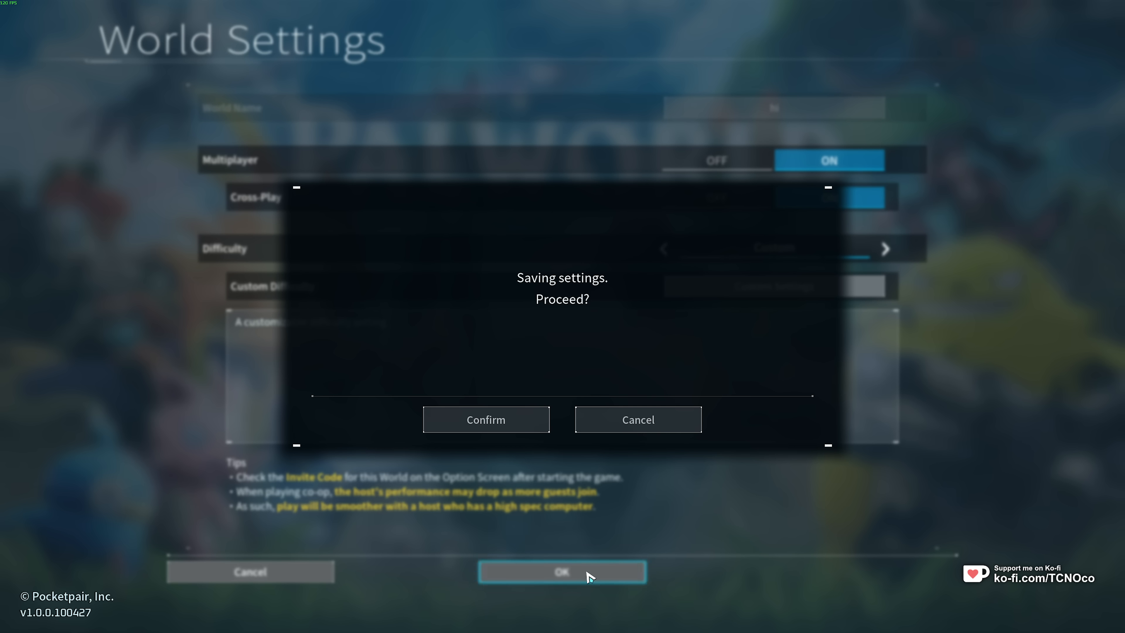
pyautogui.click(519, 418)
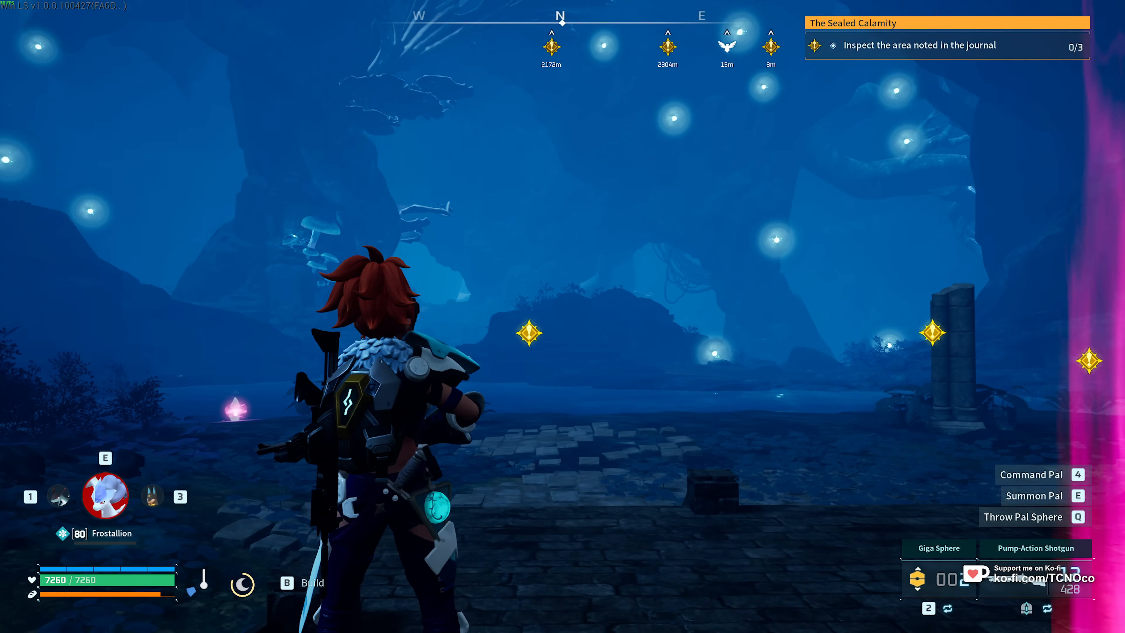
# - Check the hi world's server name and player count, then open Join Multiplayer Game
pyautogui.press('Escape')
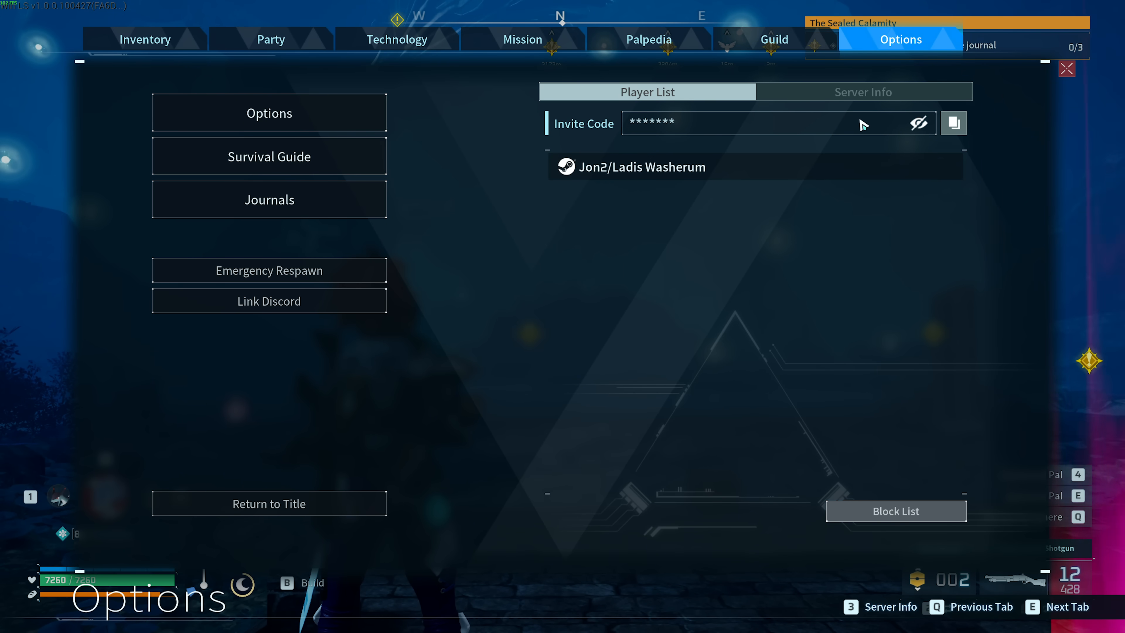
pyautogui.click(871, 99)
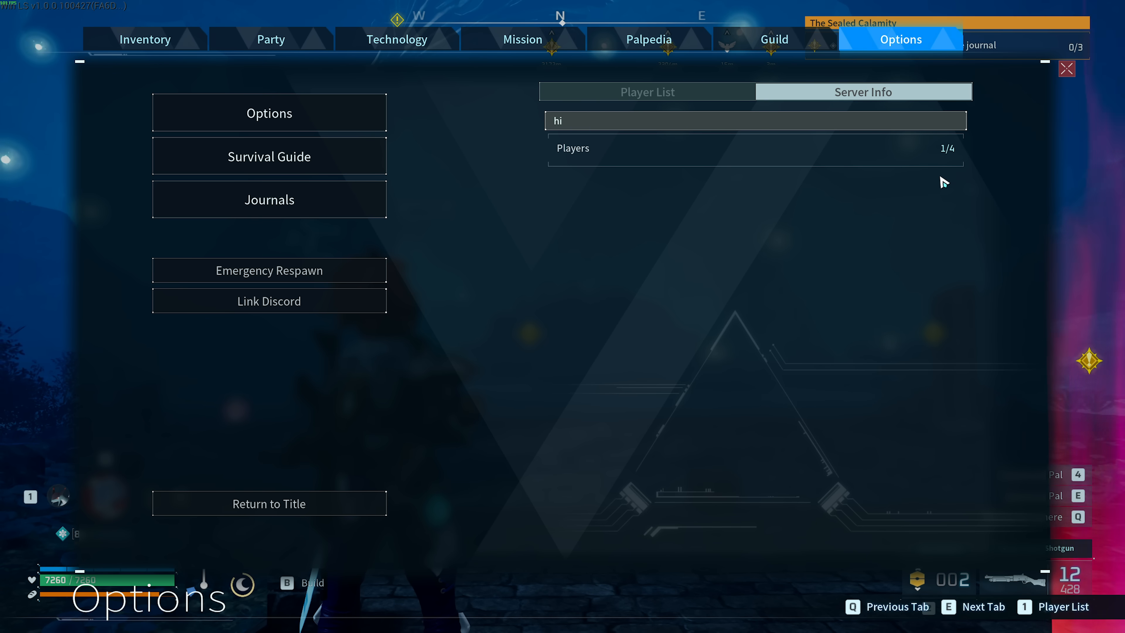
pyautogui.press('Escape')
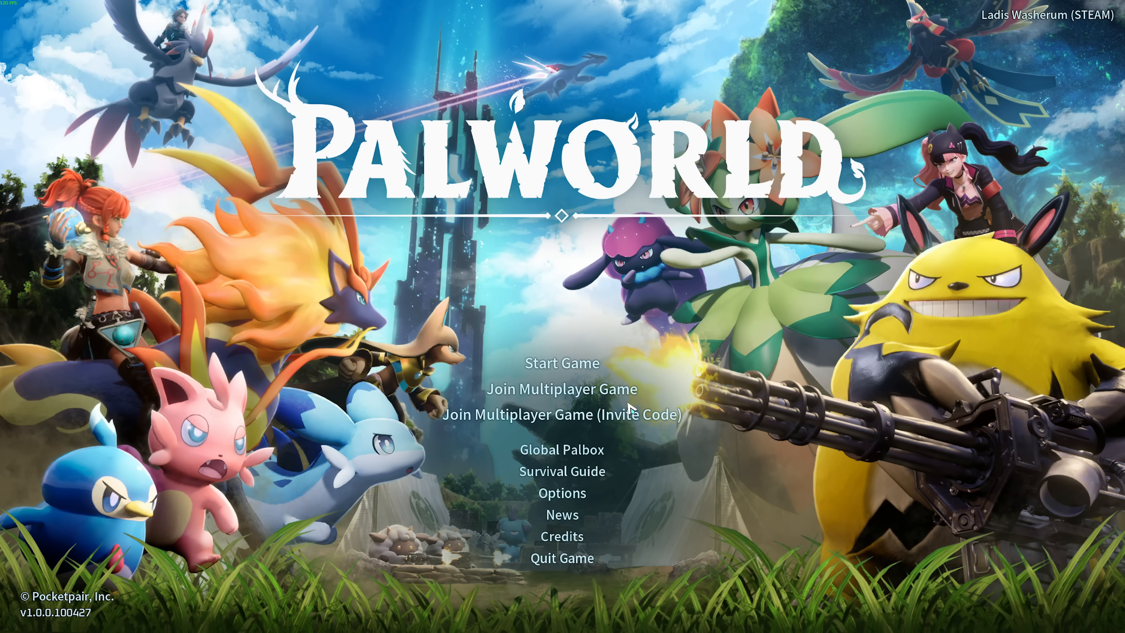
pyautogui.click(538, 392)
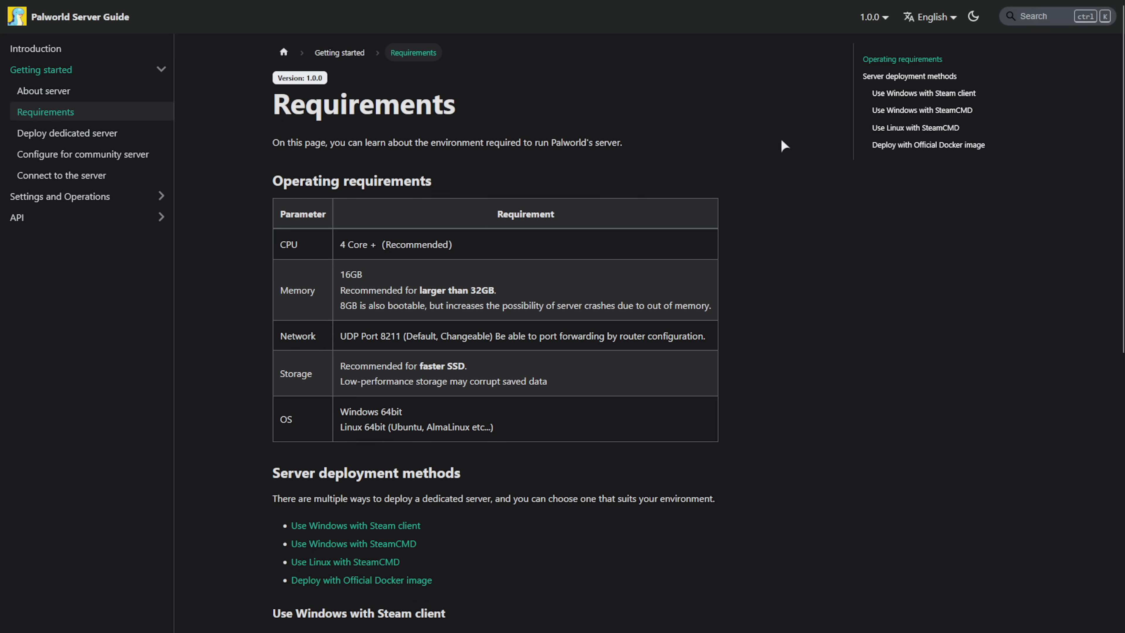
# - Open the guide's Deploy dedicated server page and show Palworld Dedicated Server in Steam
pyautogui.scroll(-1, 740, 109)
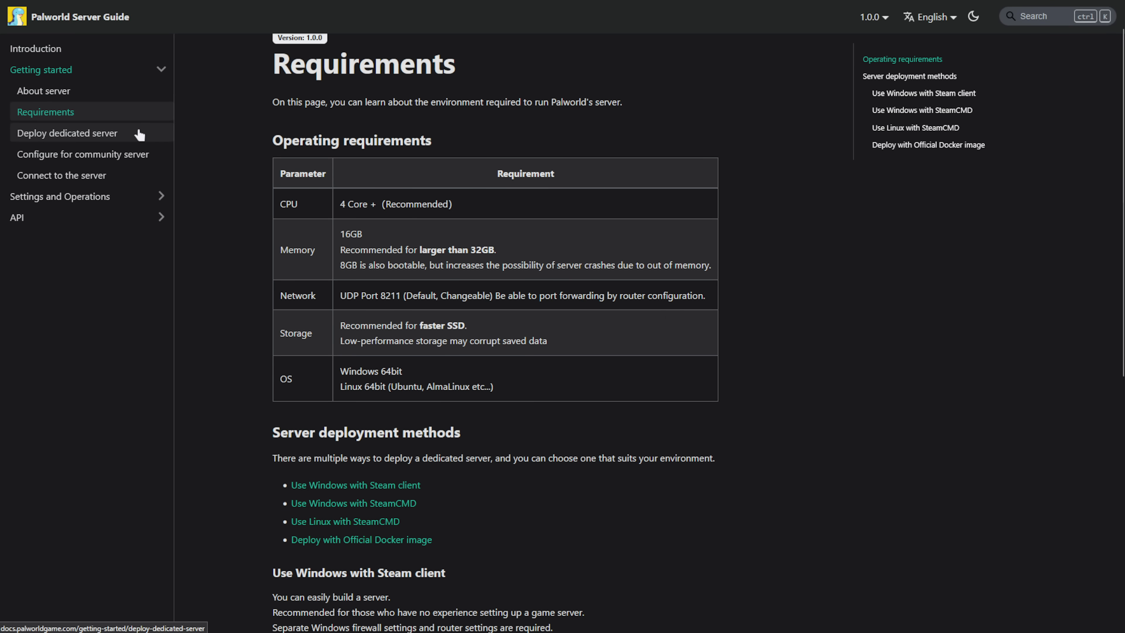
pyautogui.click(139, 134)
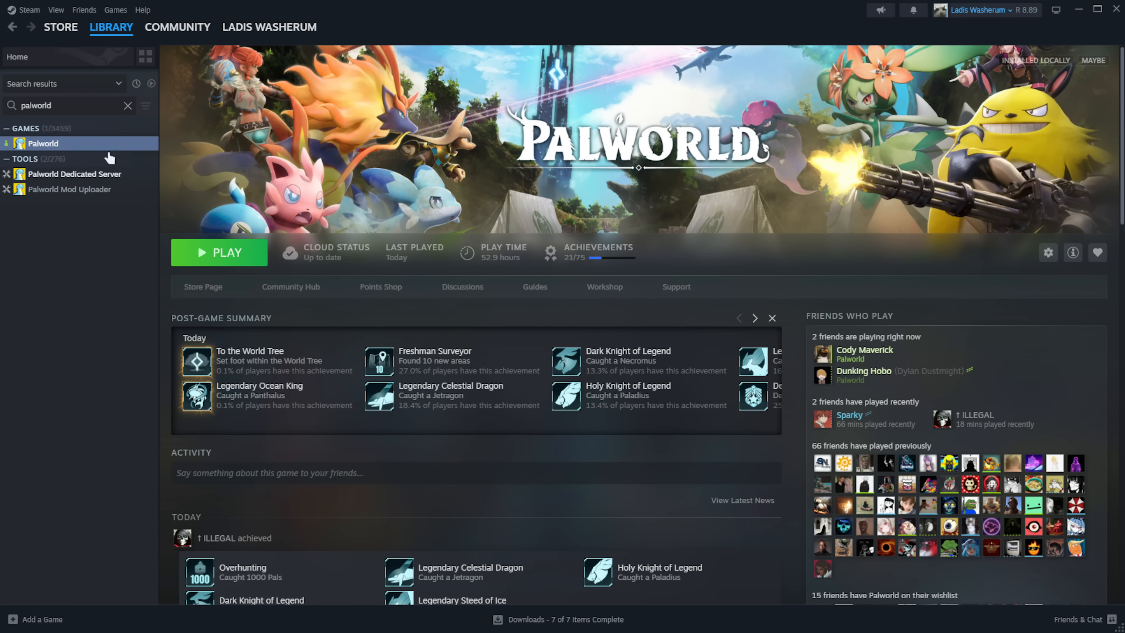
pyautogui.click(75, 175)
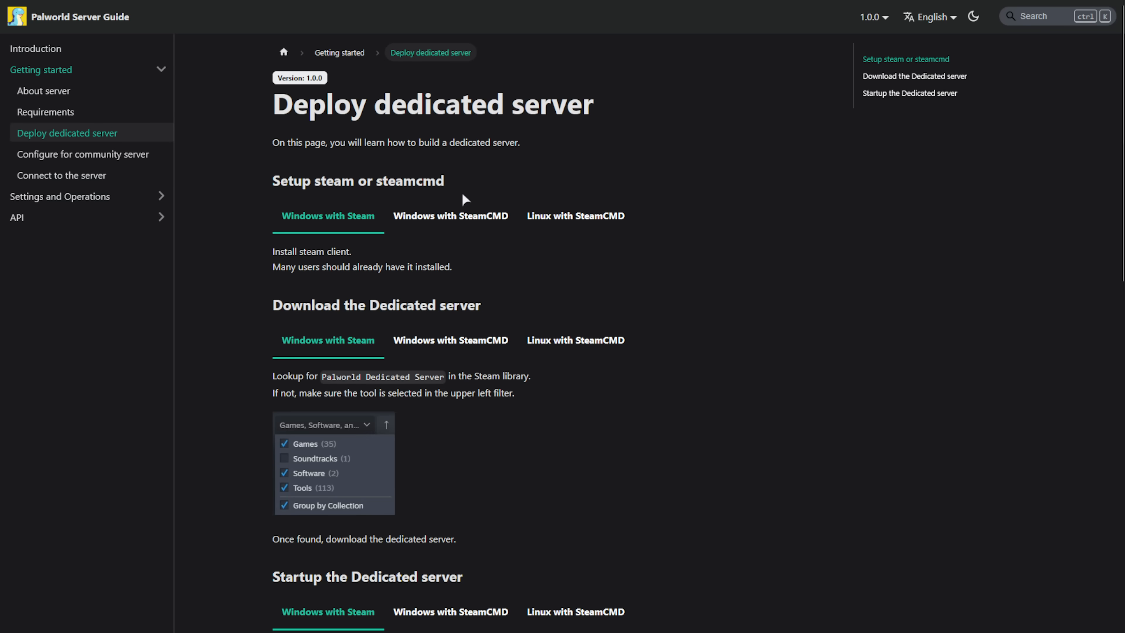
# - Follow the Windows SteamCMD instructions, selecting the steamcmd download command and server executable name
pyautogui.click(452, 216)
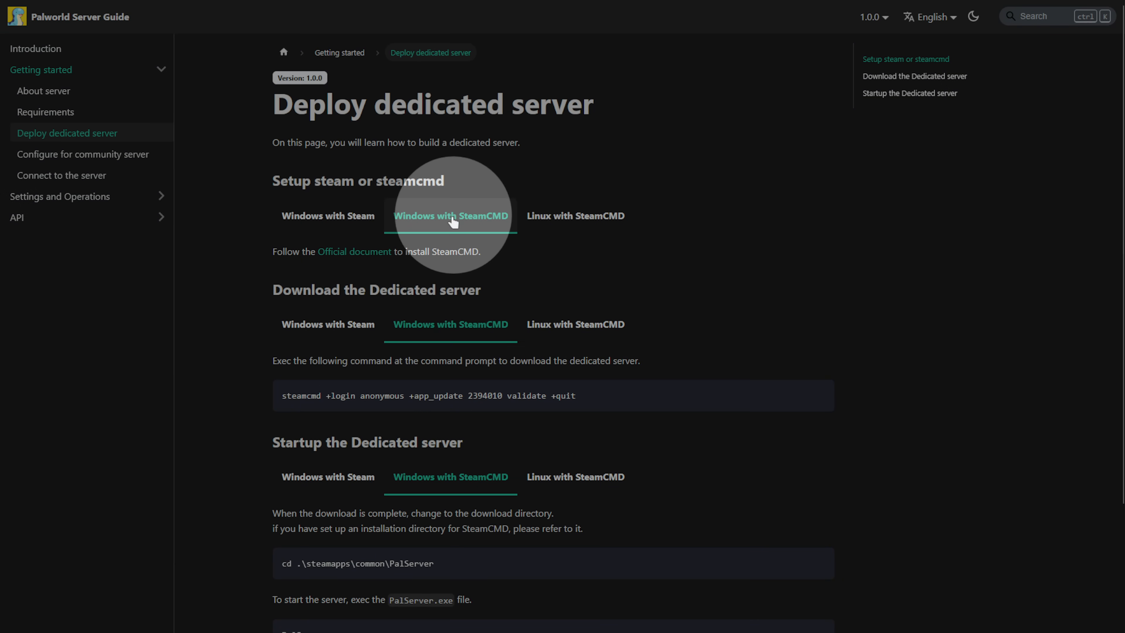
pyautogui.moveTo(282, 396); pyautogui.dragTo(588, 392)
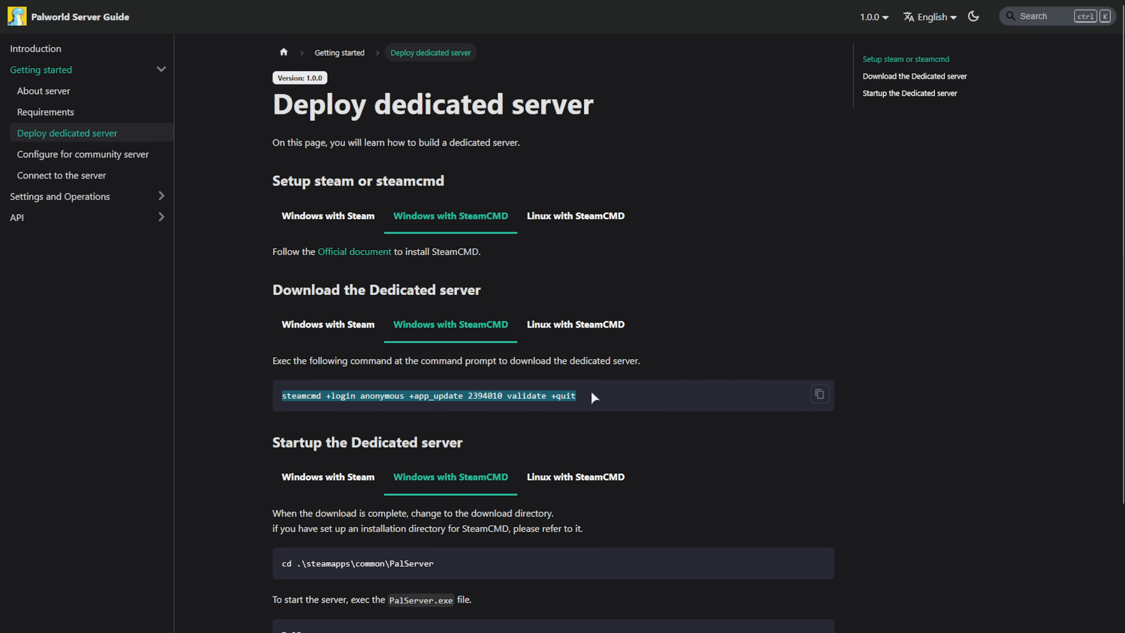
pyautogui.scroll(-3, 591, 398)
pyautogui.moveTo(435, 414); pyautogui.dragTo(275, 427)
pyautogui.moveTo(405, 485); pyautogui.dragTo(285, 487)
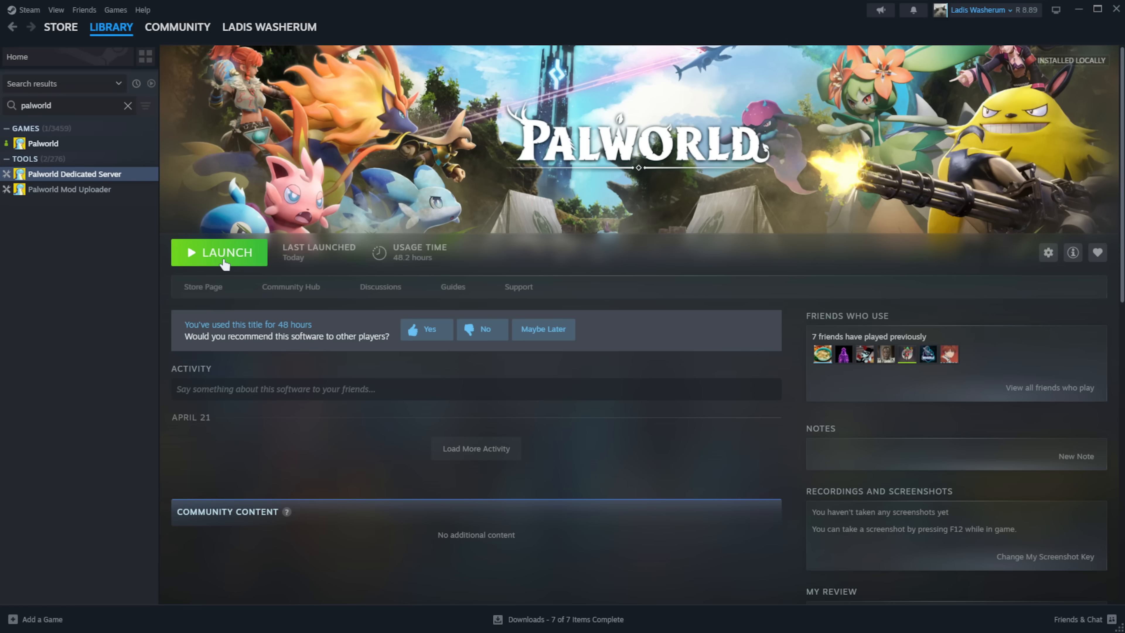
pyautogui.click(224, 262)
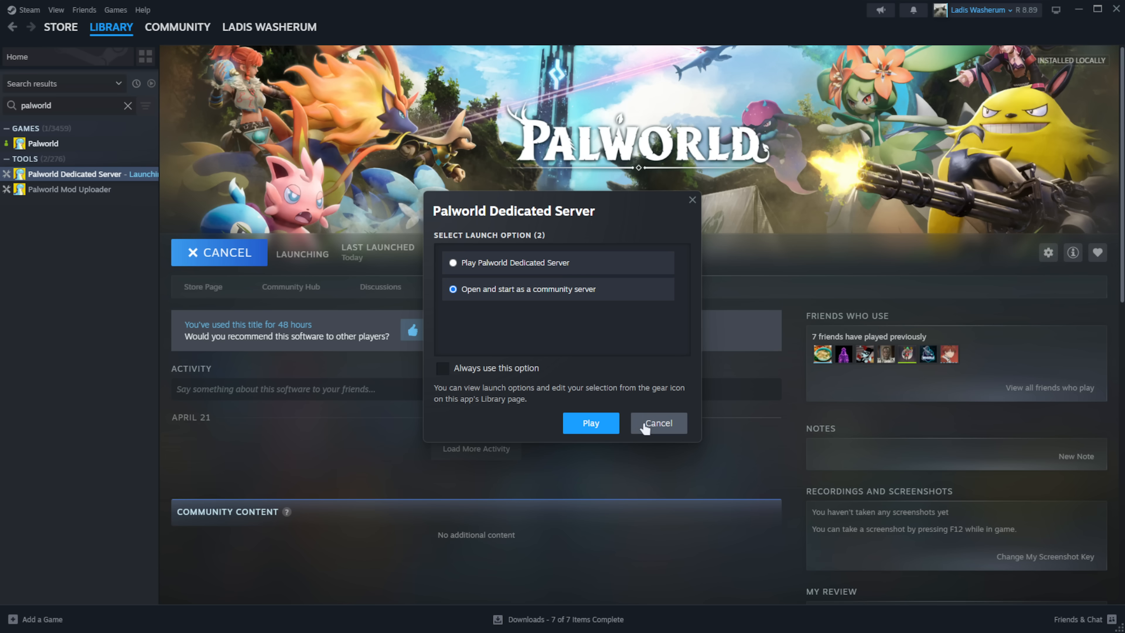
pyautogui.click(645, 423)
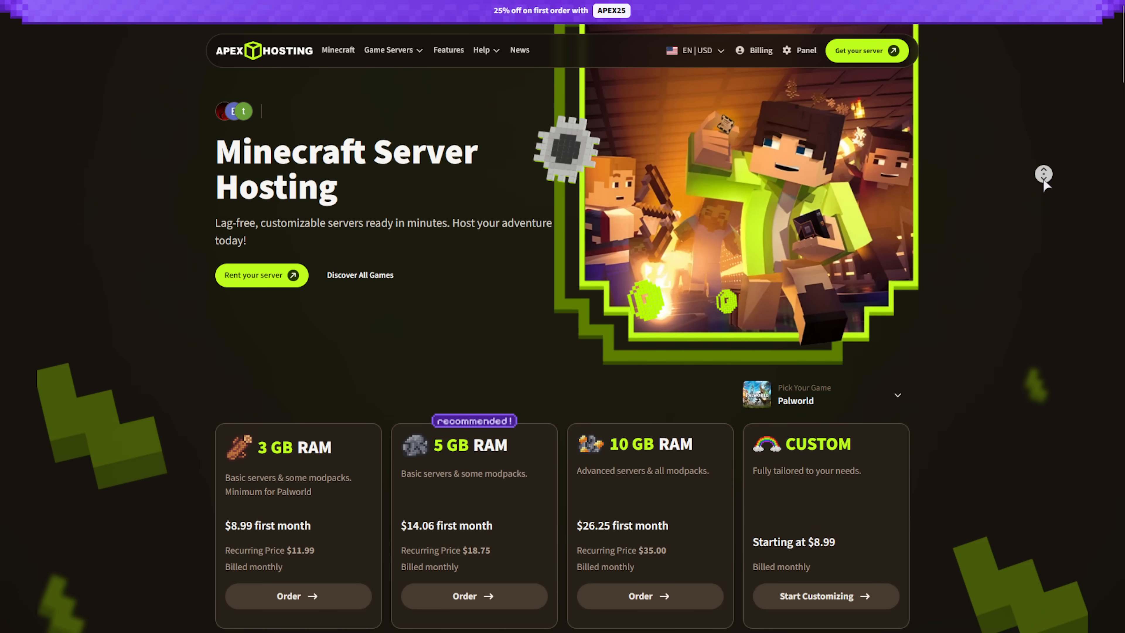
pyautogui.scroll(-2, 1044, 186)
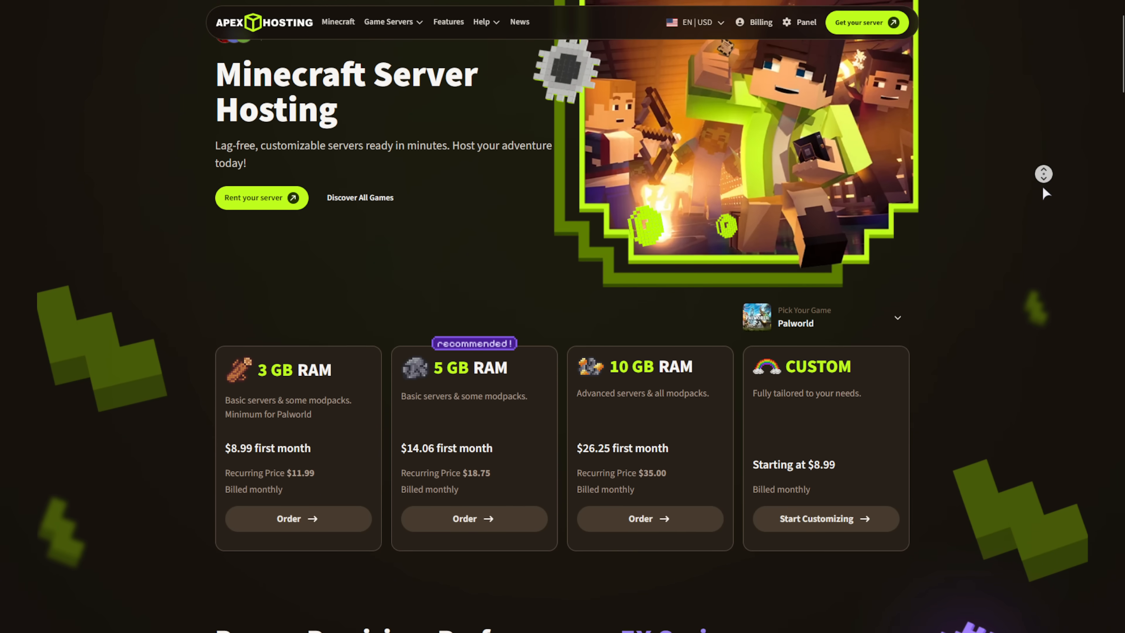
pyautogui.scroll(-3, 1043, 188)
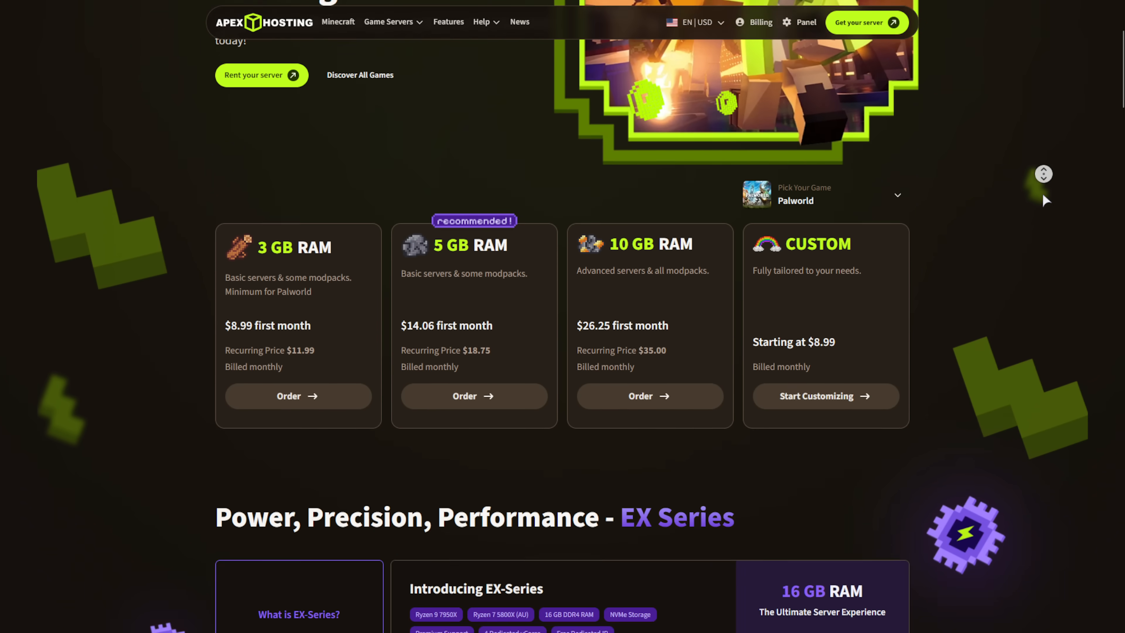
pyautogui.scroll(-5, 1043, 195)
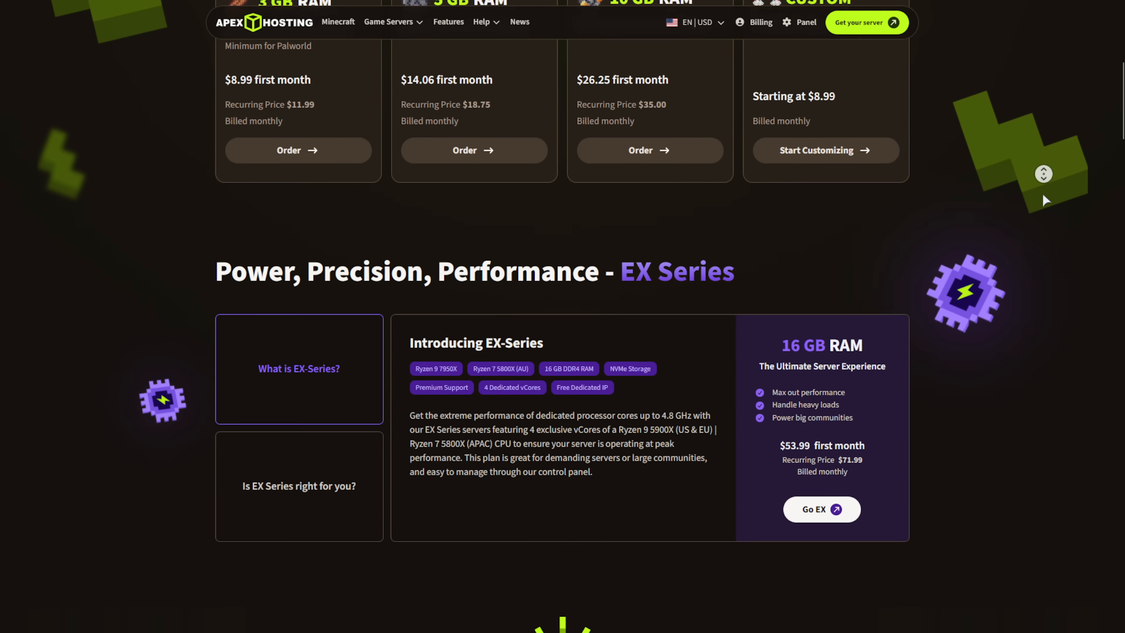
pyautogui.scroll(-8, 1042, 195)
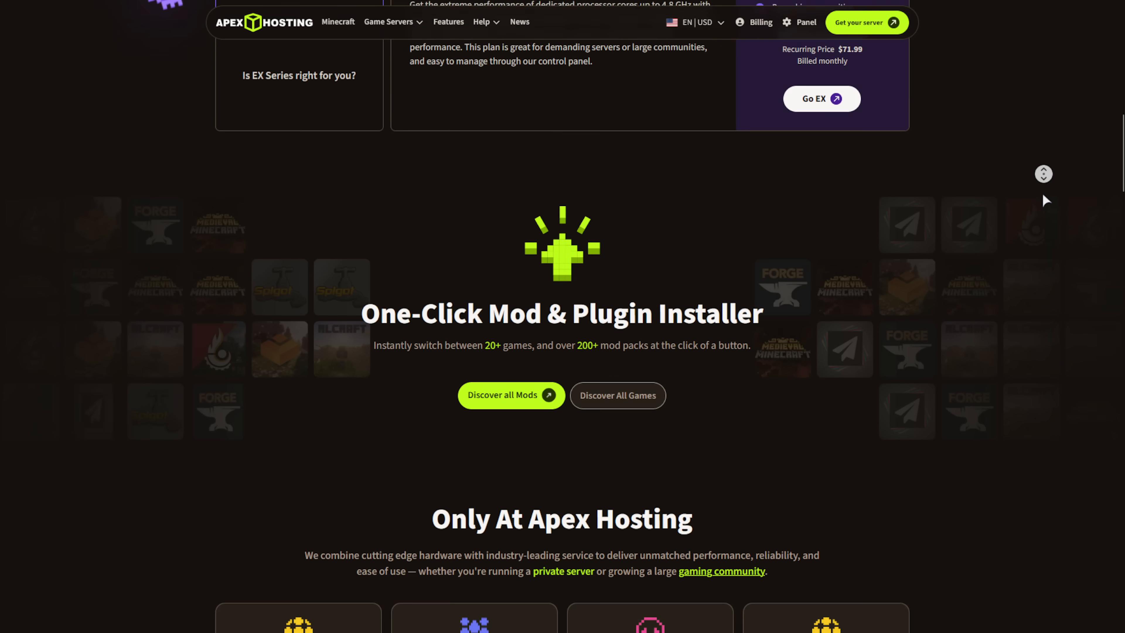
pyautogui.scroll(-6, 1043, 196)
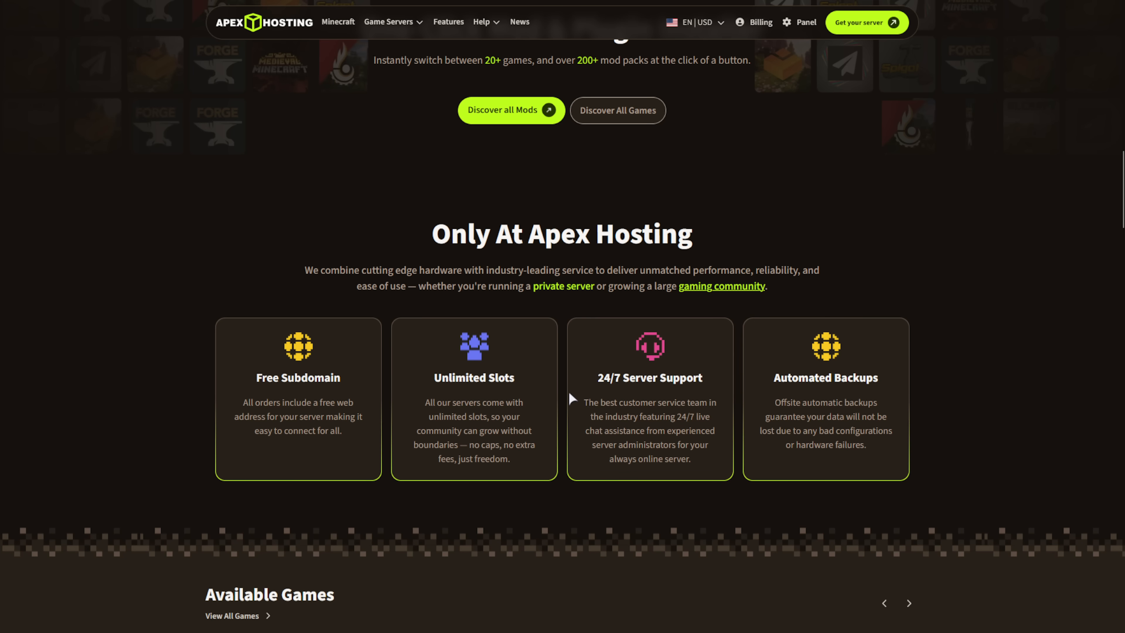
pyautogui.moveTo(585, 402); pyautogui.dragTo(664, 444)
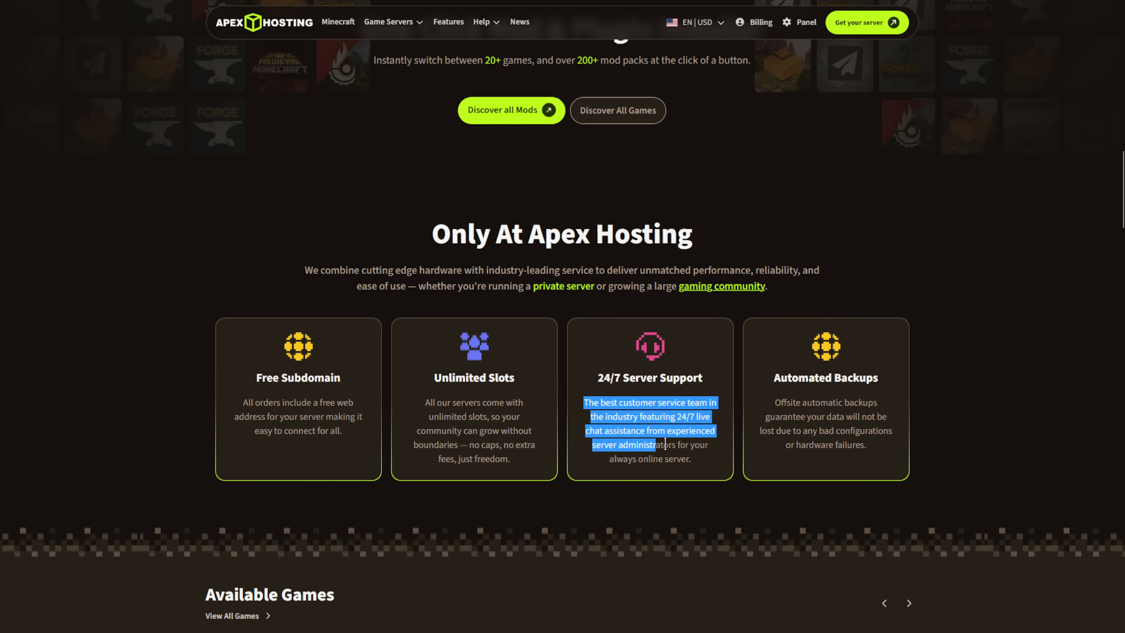
pyautogui.moveTo(760, 398); pyautogui.dragTo(850, 459)
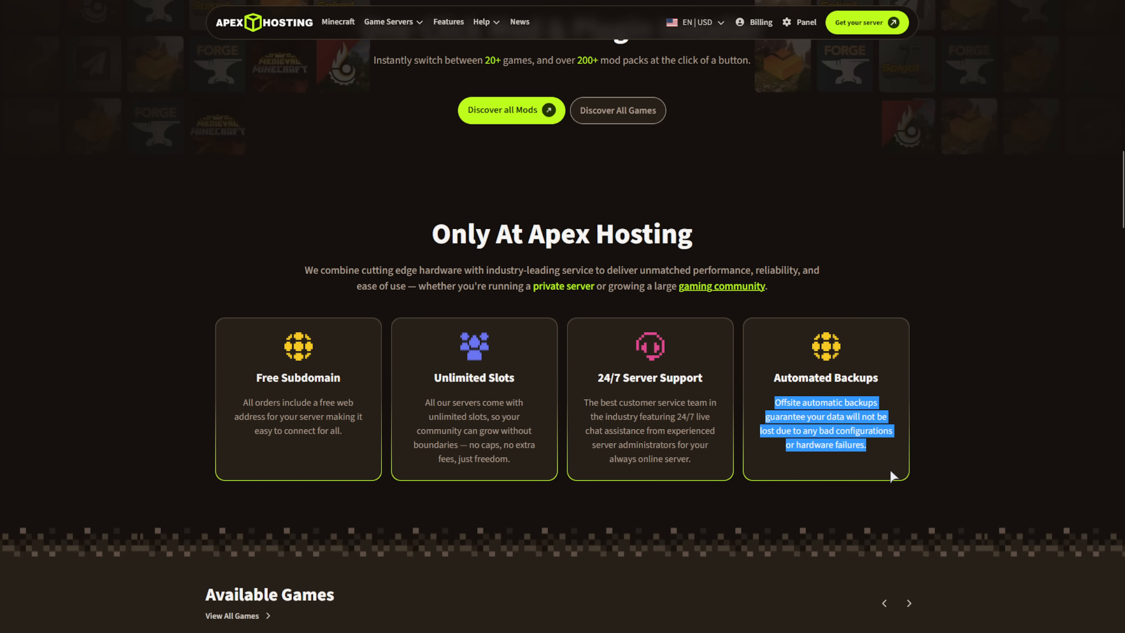
pyautogui.middleClick(1002, 477)
pyautogui.scroll(20, 1002, 477)
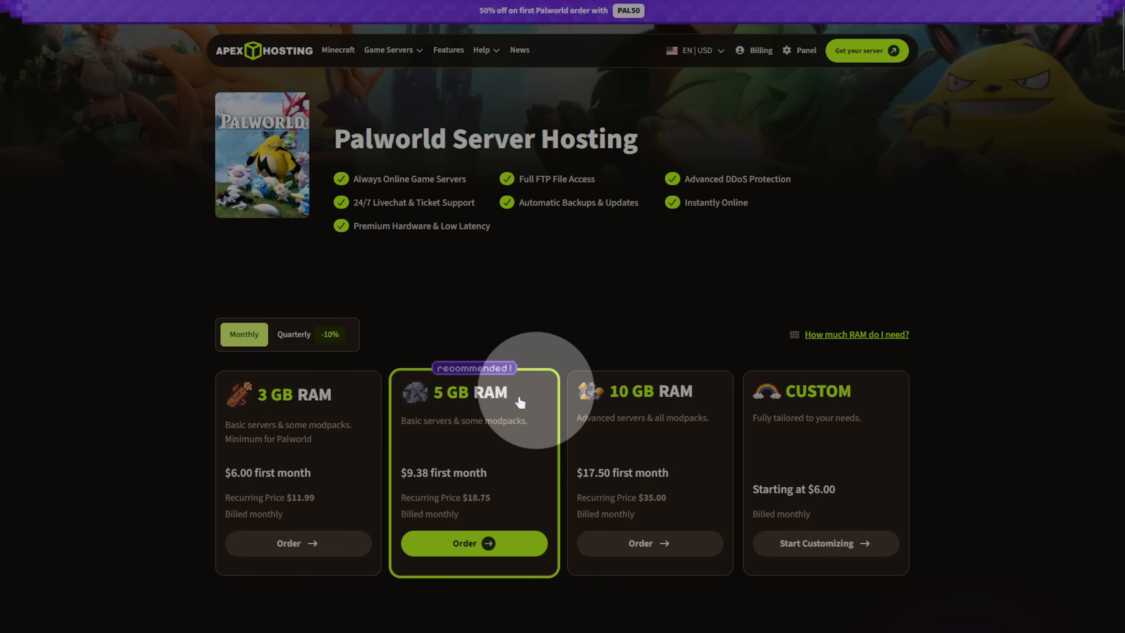
pyautogui.click(465, 543)
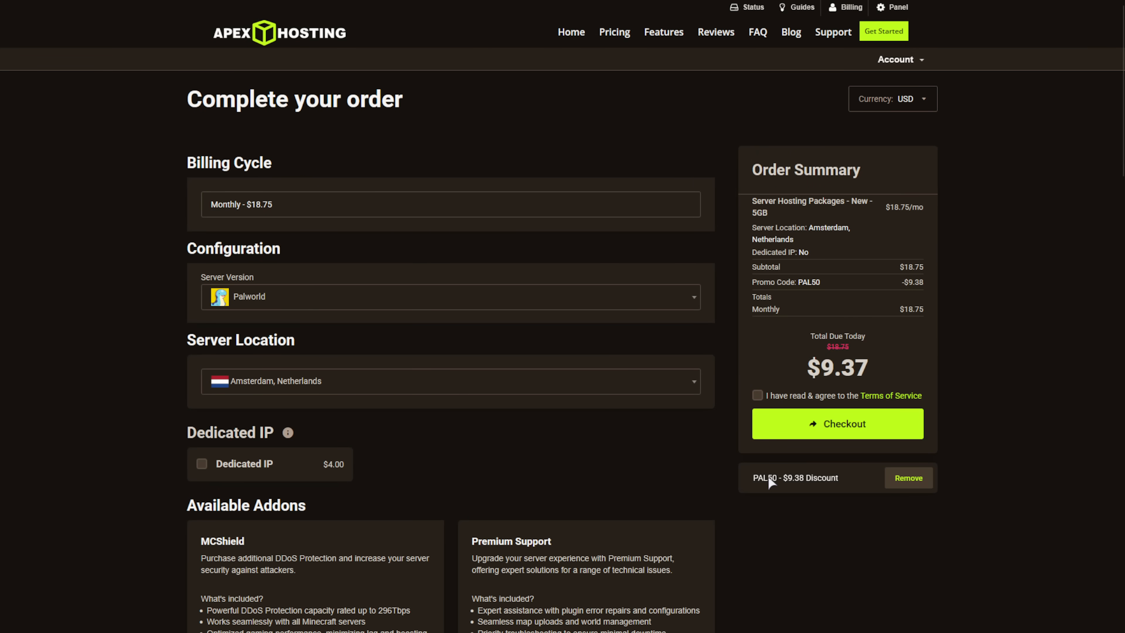
pyautogui.click(582, 393)
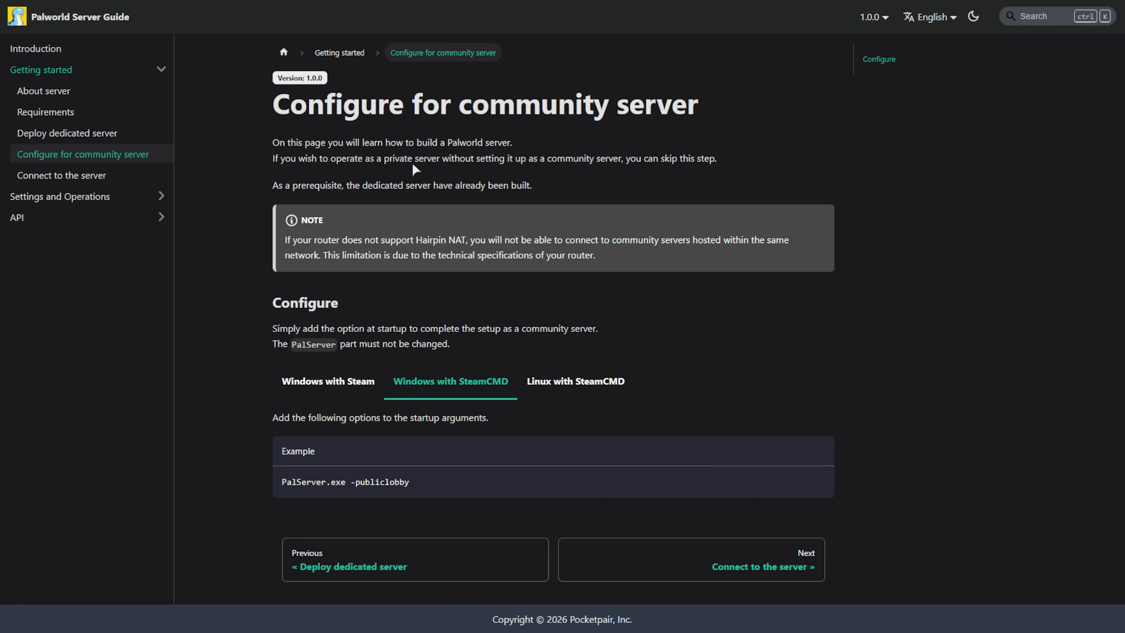
# - Launch the Palworld Dedicated Server normally from Steam, then return to the Palworld game page
pyautogui.click(113, 180)
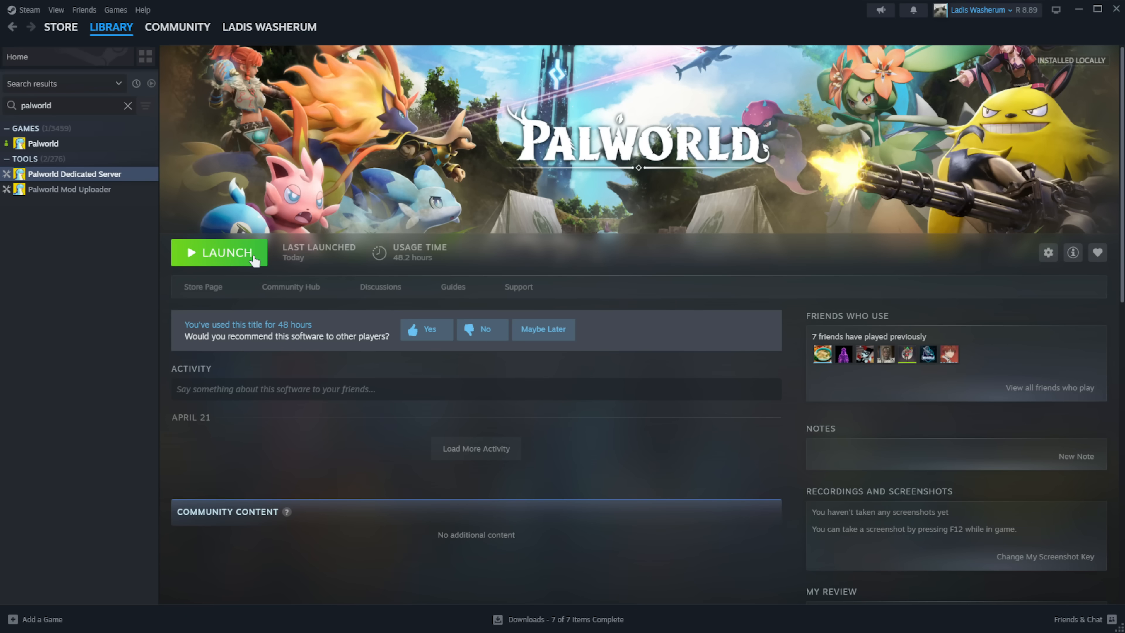
pyautogui.click(251, 256)
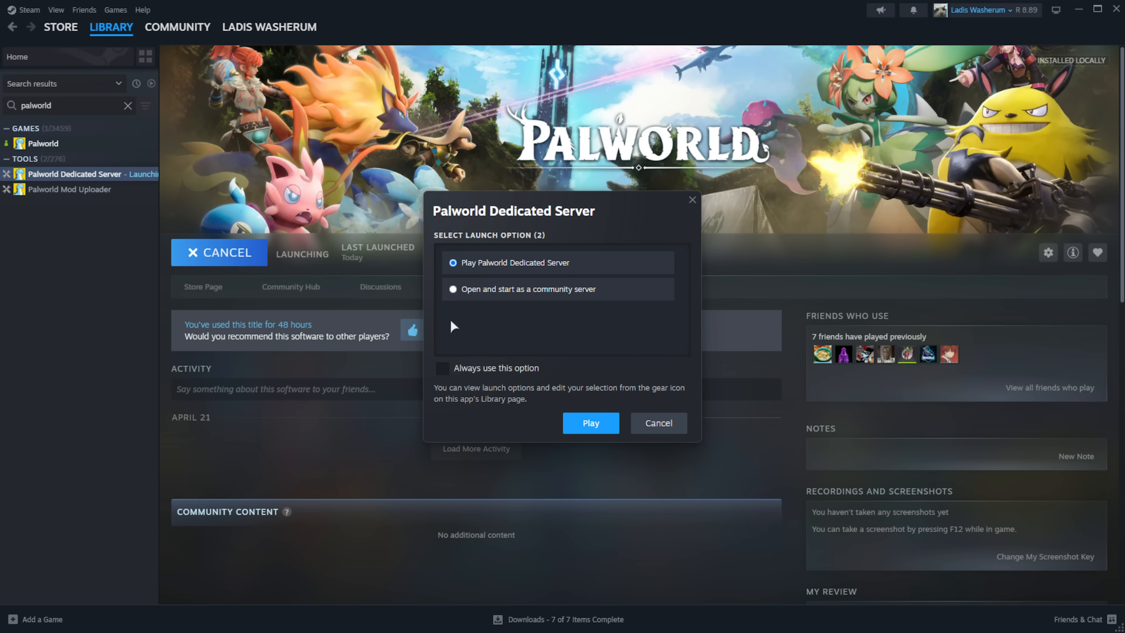
pyautogui.click(590, 421)
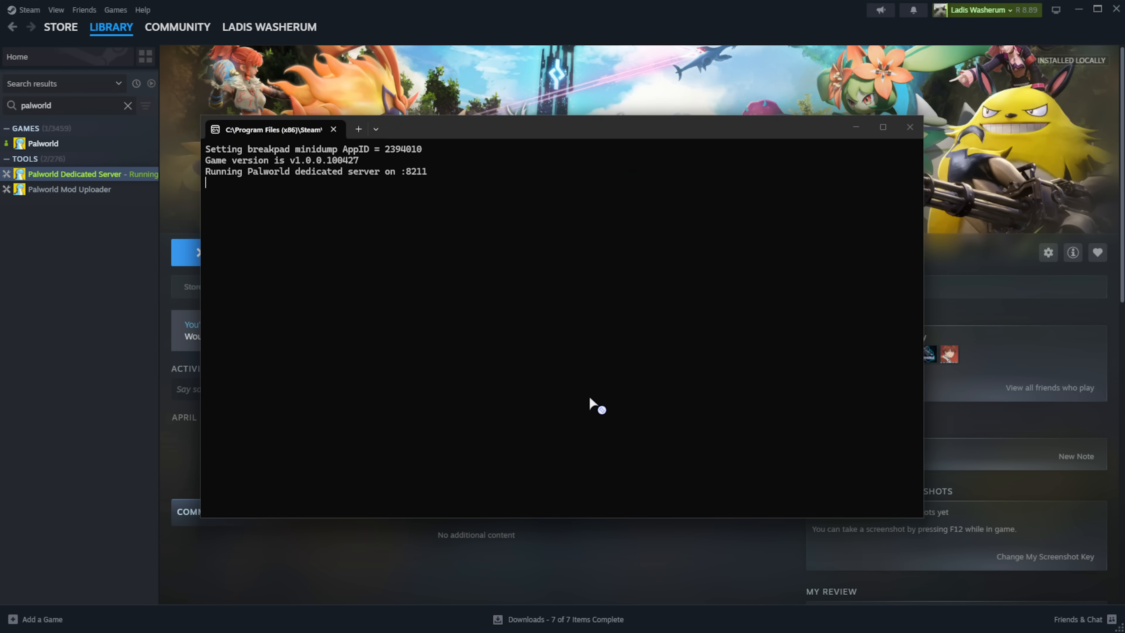
pyautogui.click(55, 145)
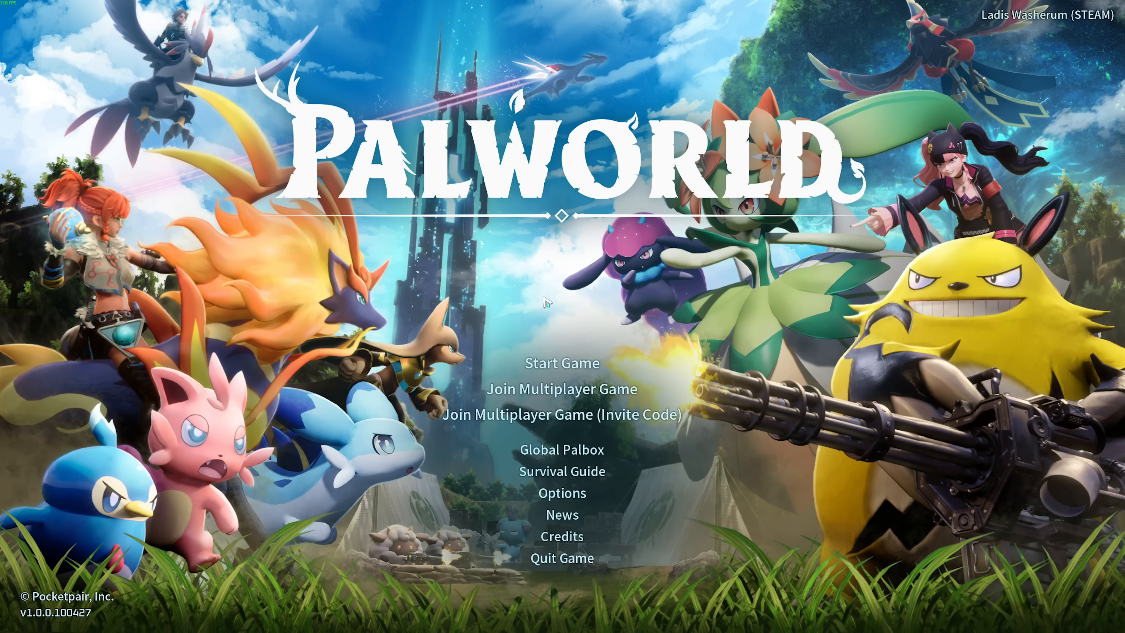
# - Join the local server at 127.0.0.1:8211, accept the character name, and start playing
pyautogui.click(559, 389)
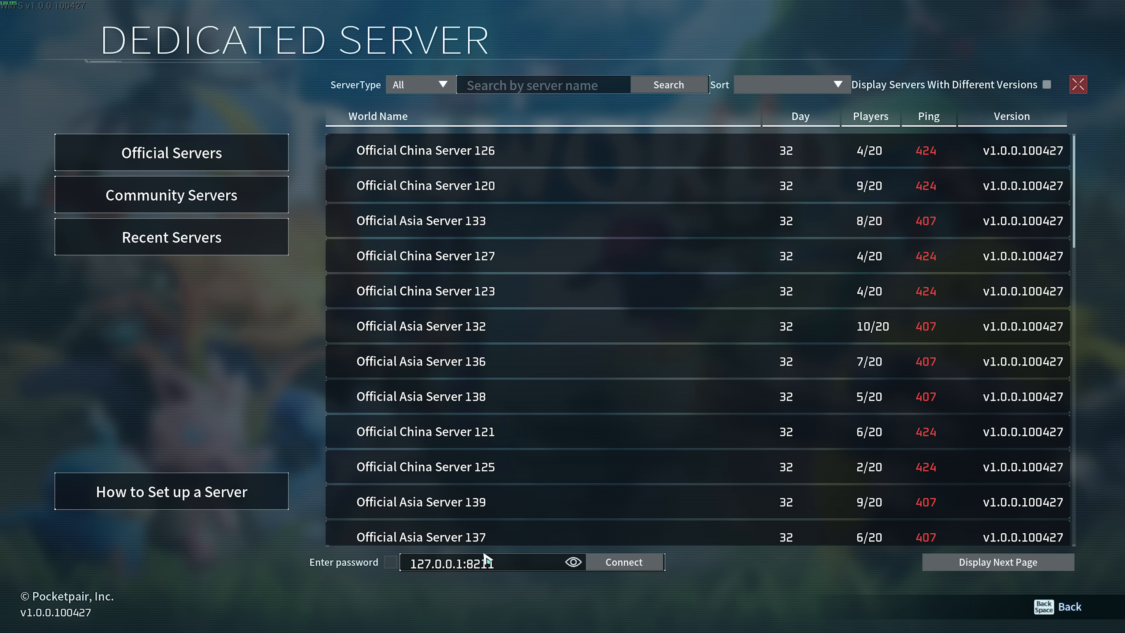
pyautogui.click(637, 565)
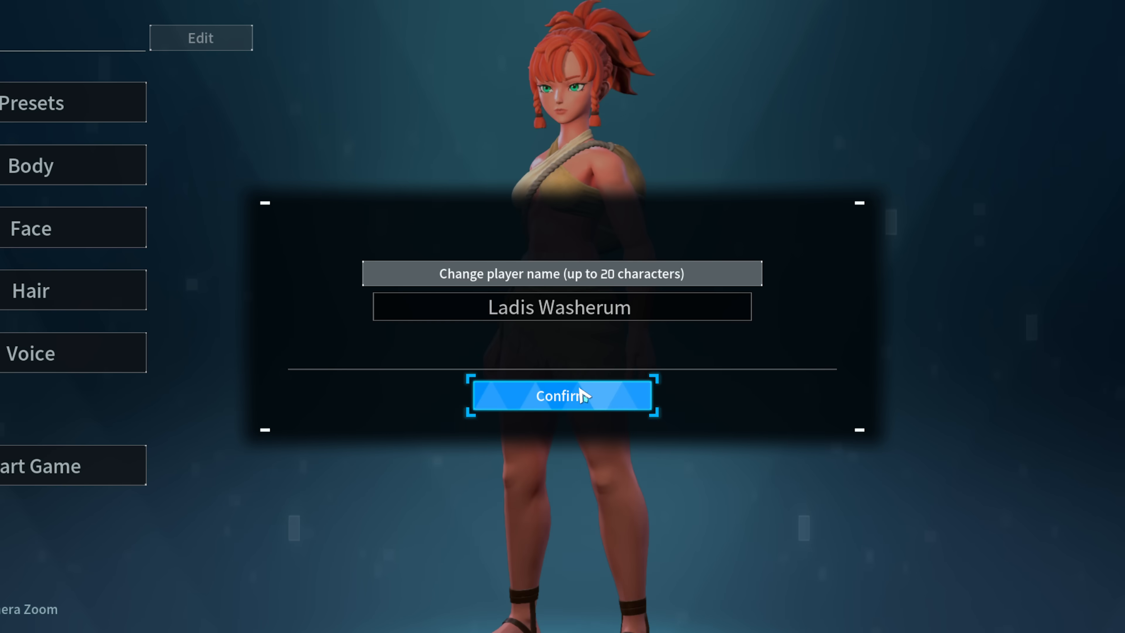
pyautogui.click(573, 394)
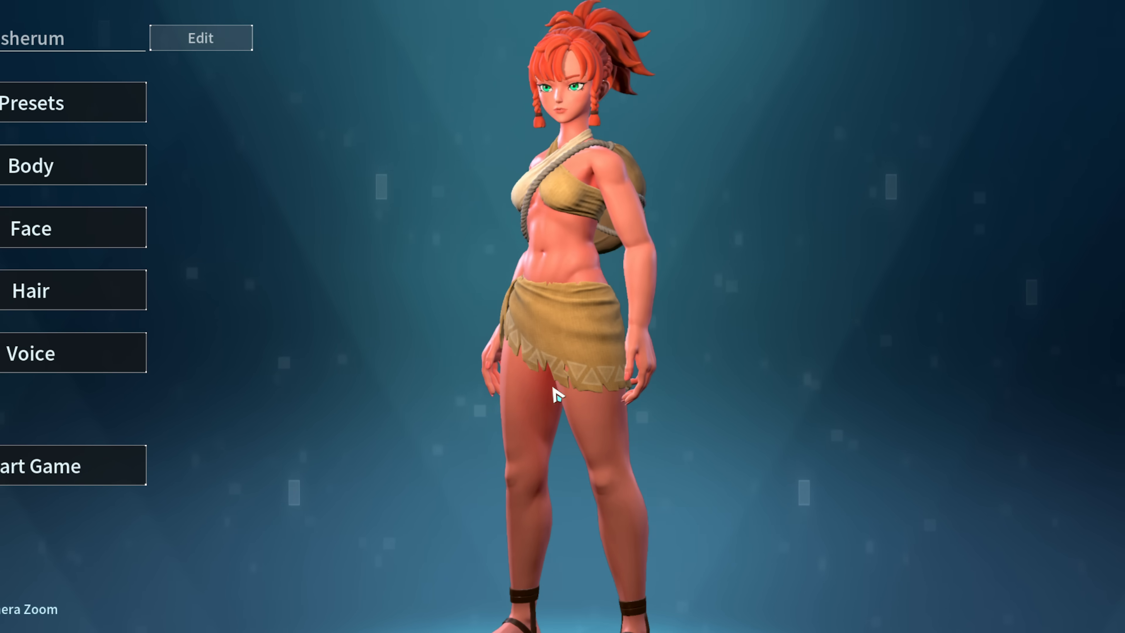
pyautogui.click(83, 460)
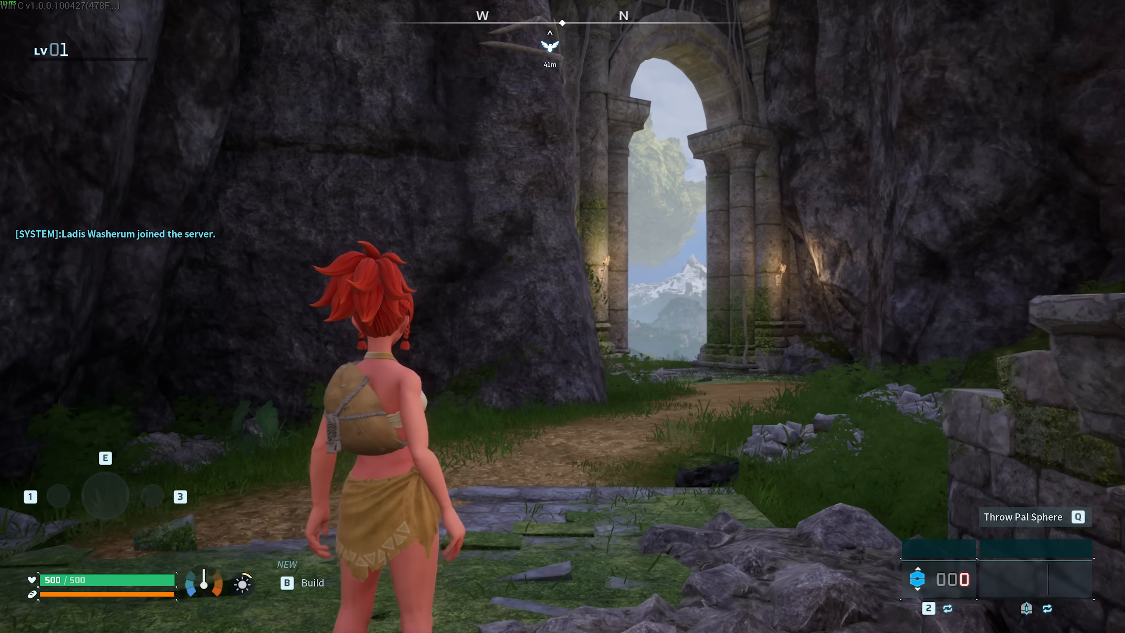
# - Sprint forward through the stone arch toward the eagle statue
pyautogui.press('w')
pyautogui.press('shift')
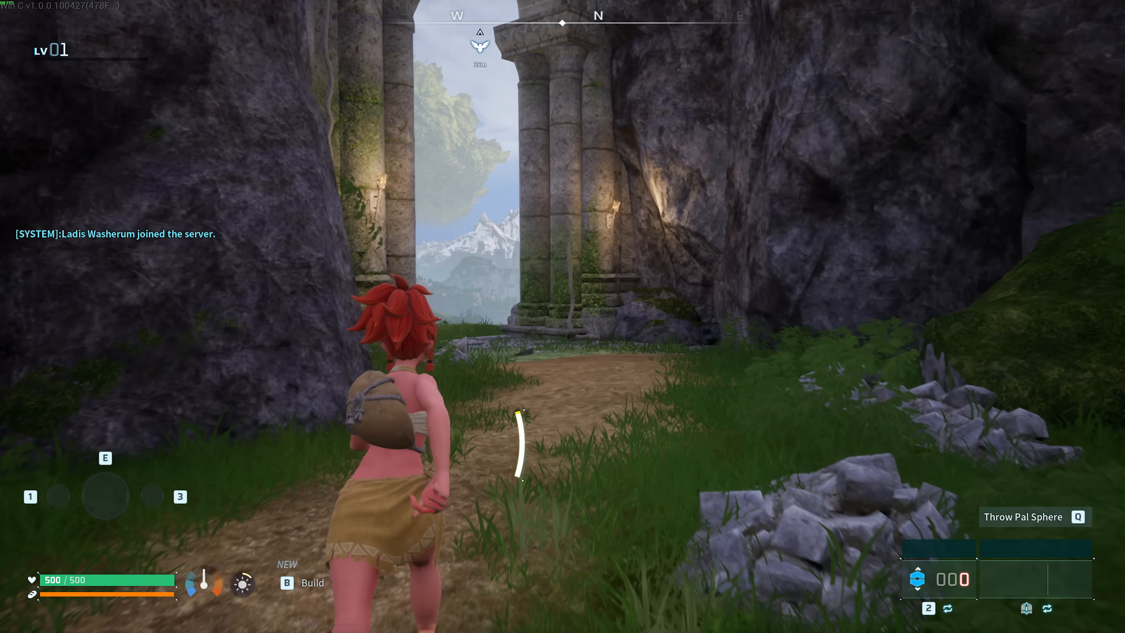
pyautogui.press('w')
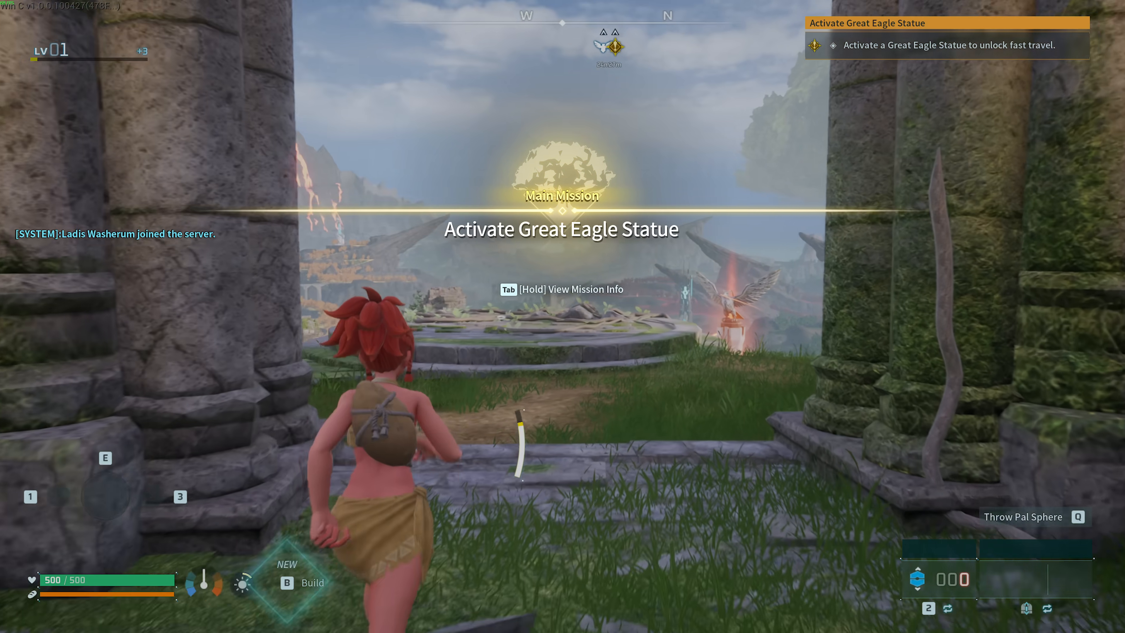
pyautogui.press('w')
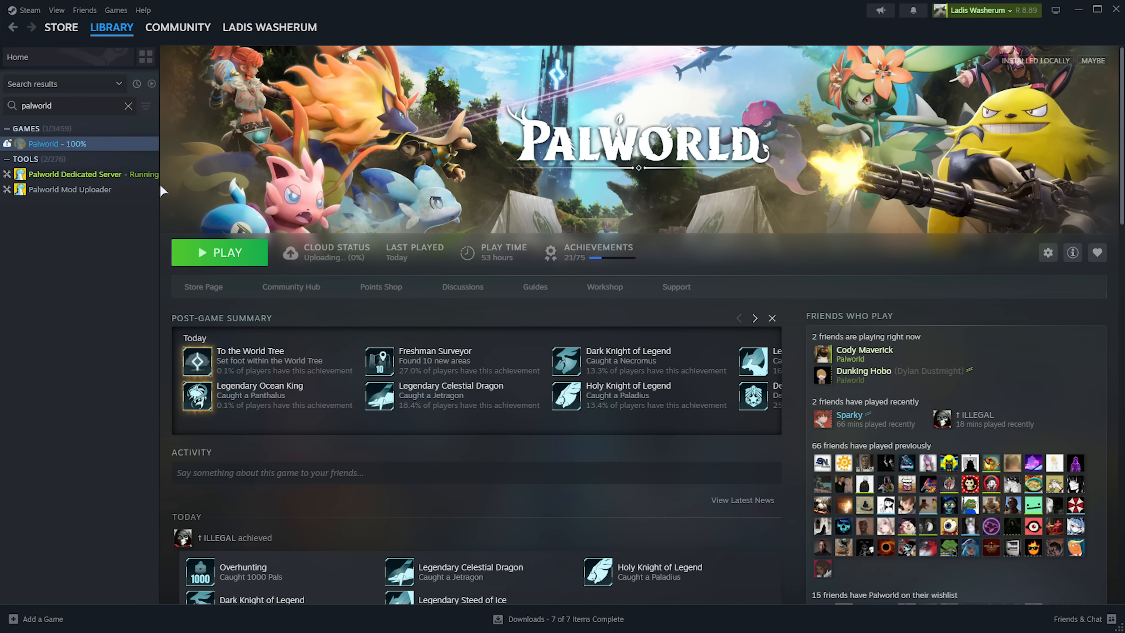
# - Copy the settings block from DefaultPalWorldSettings.ini in the dedicated server's local files
pyautogui.rightClick(138, 175)
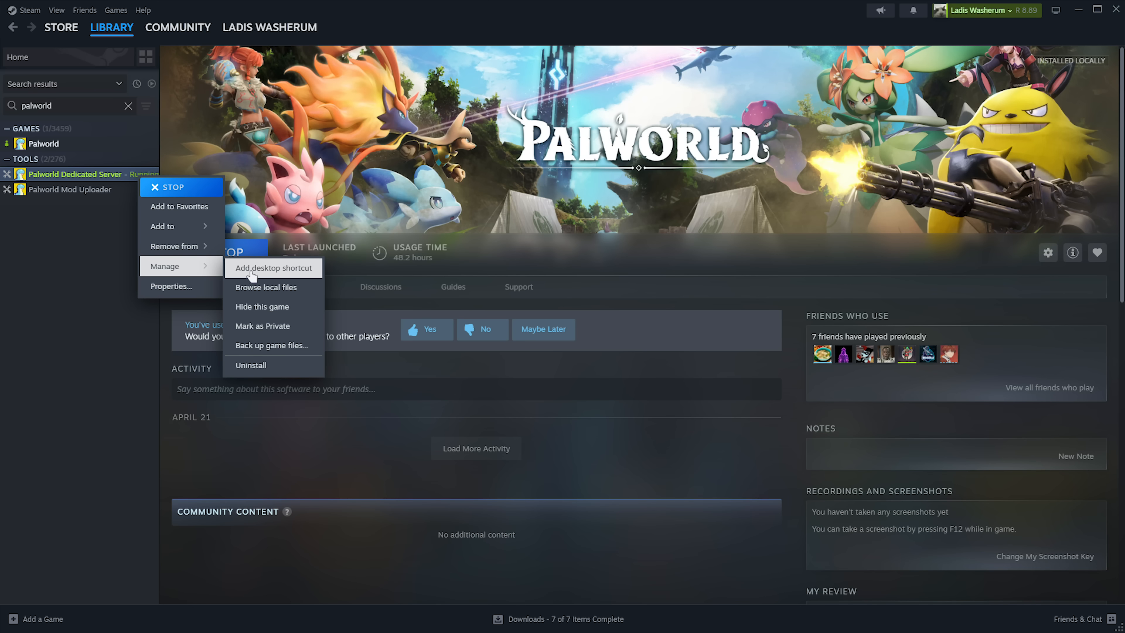
pyautogui.click(294, 295)
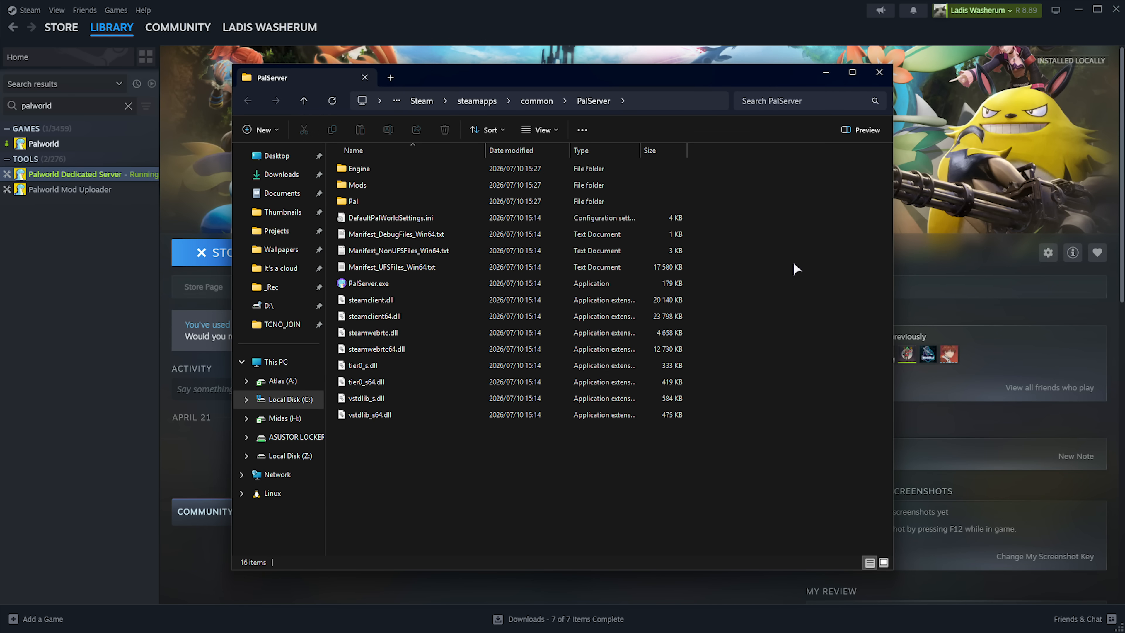
pyautogui.click(364, 220)
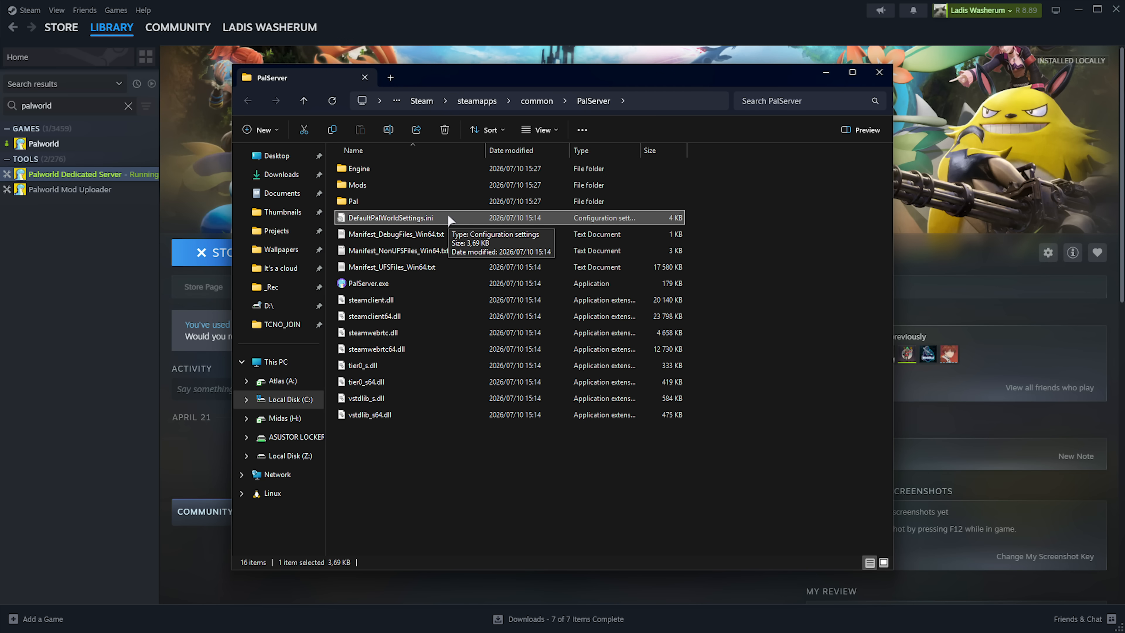
pyautogui.doubleClick(448, 218)
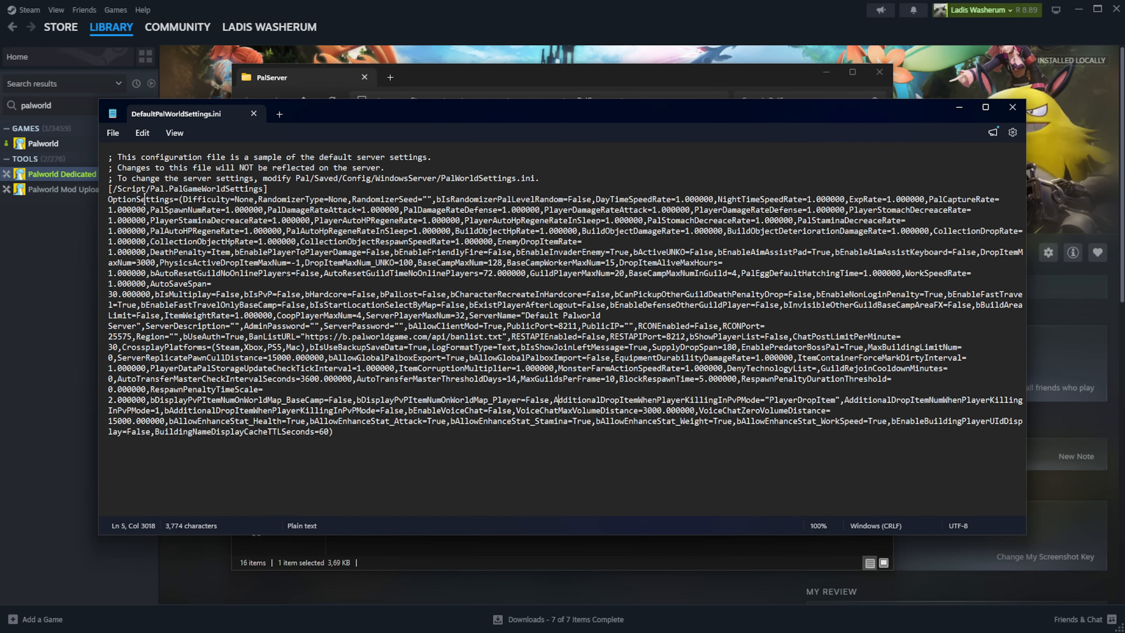
pyautogui.moveTo(104, 192); pyautogui.dragTo(94, 462)
pyautogui.rightClick(220, 351)
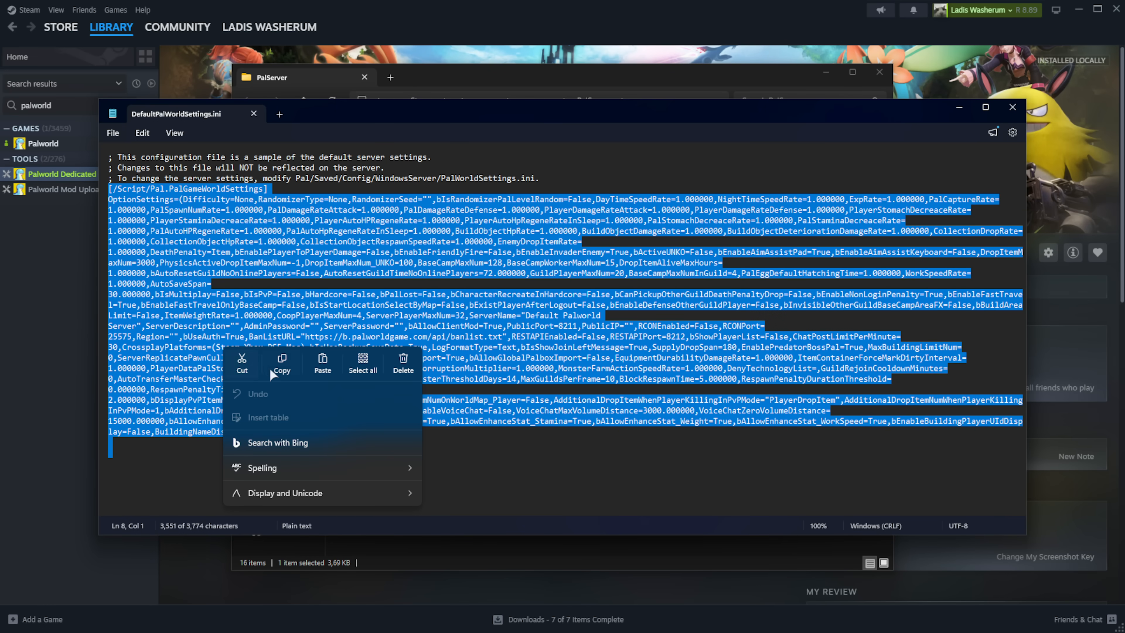
pyautogui.click(282, 364)
pyautogui.hotkey('alt', 'F4')
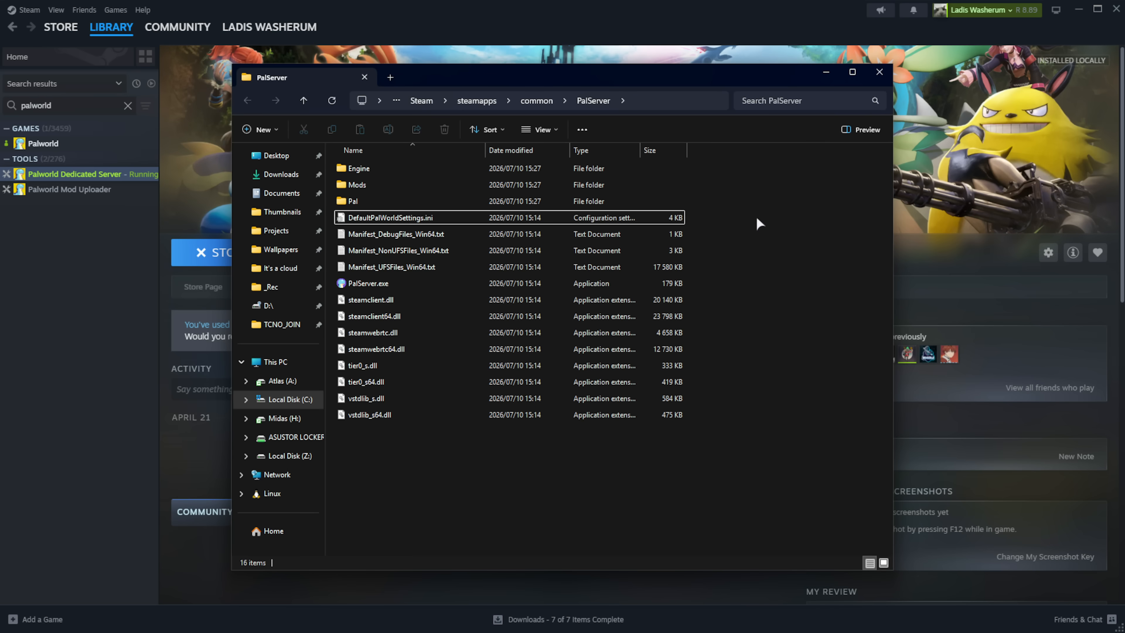
# - Open PalWorldSettings.ini from Pal\Saved\Config\WindowsServer in Notepad
pyautogui.doubleClick(534, 202)
pyautogui.doubleClick(490, 220)
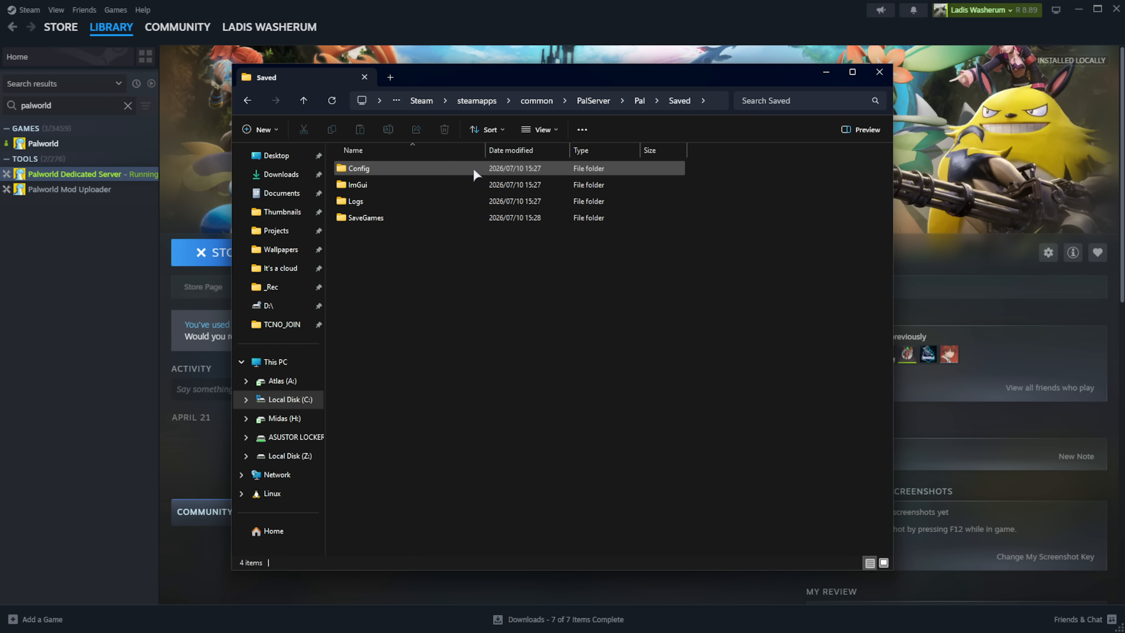
pyautogui.doubleClick(473, 169)
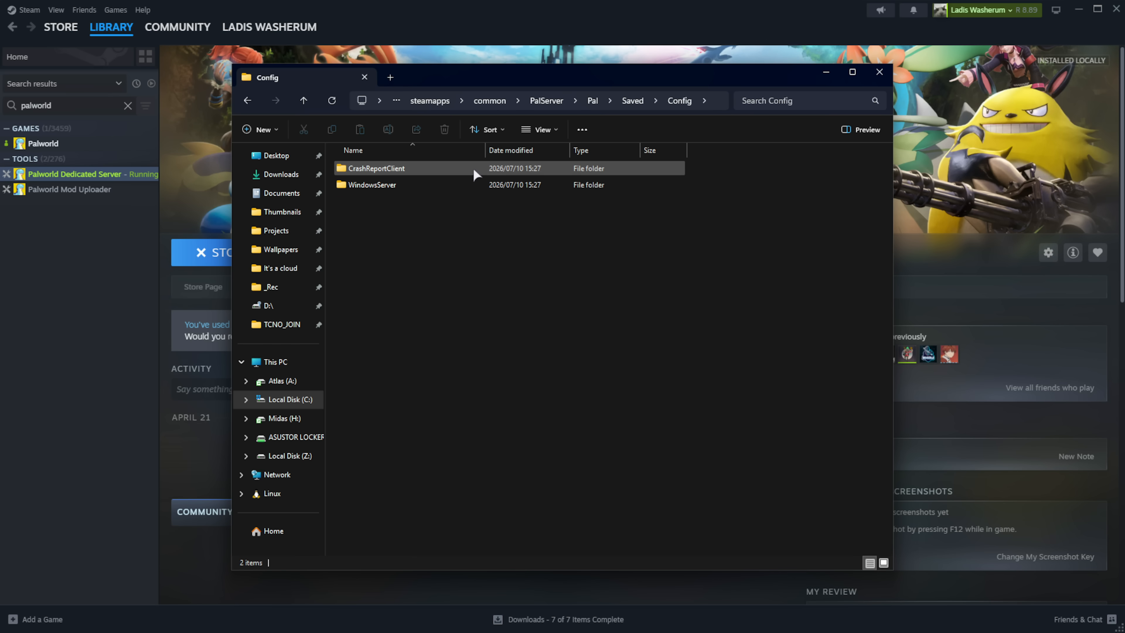
pyautogui.doubleClick(413, 183)
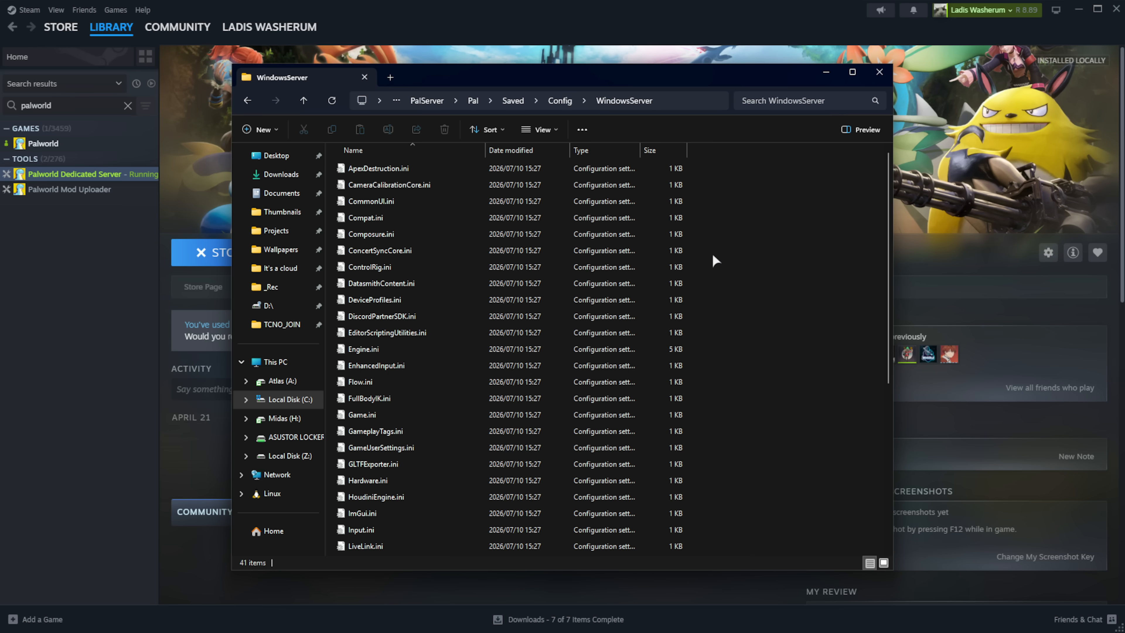
pyautogui.scroll(-5, 686, 288)
pyautogui.click(505, 368)
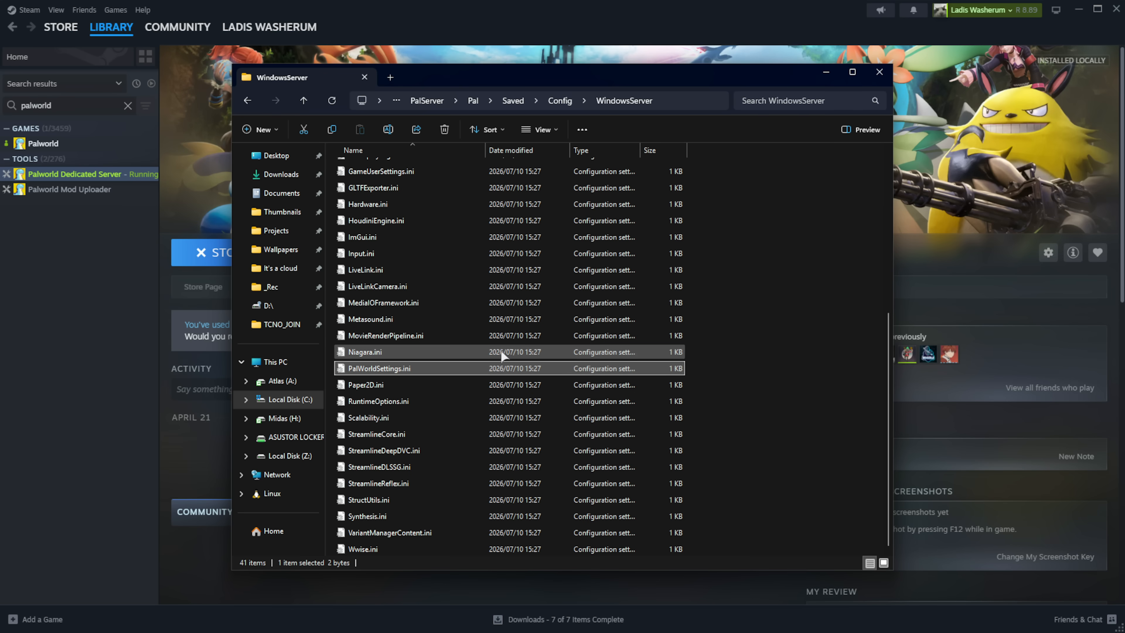
pyautogui.doubleClick(481, 366)
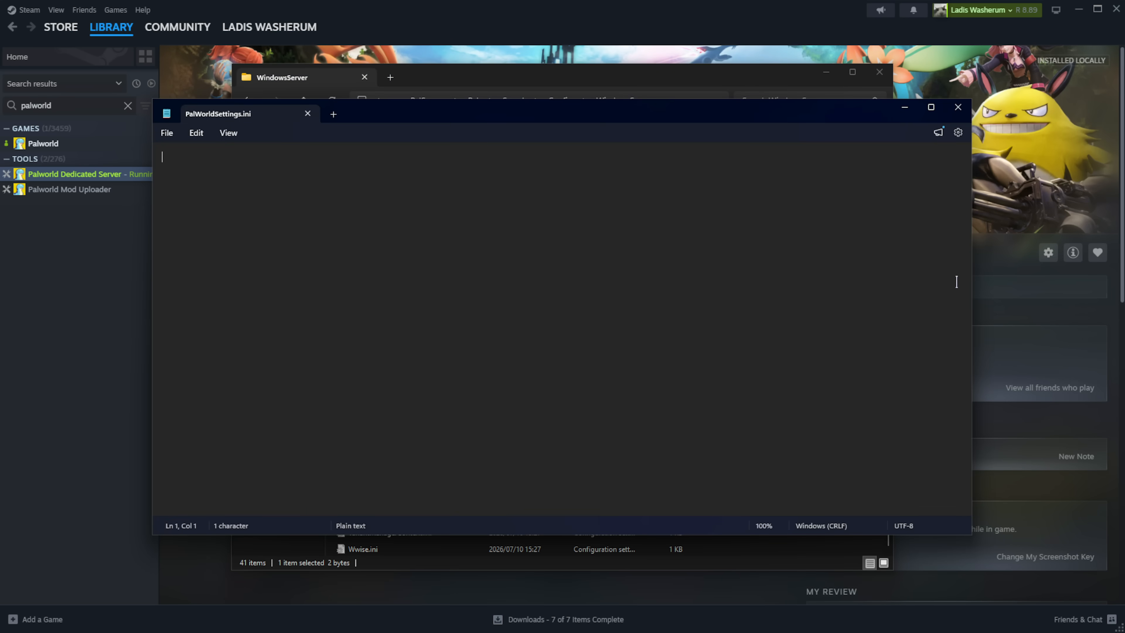
# - Paste the default settings into PalWorldSettings.ini and save it
pyautogui.hotkey('ctrl', 'v')
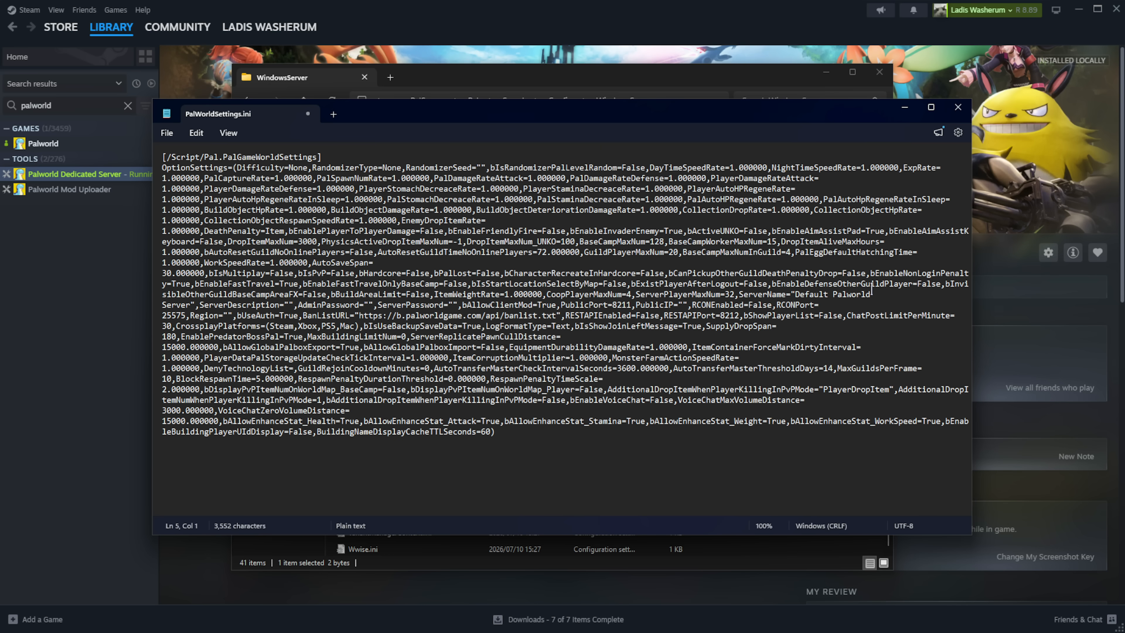
pyautogui.hotkey('ctrl', 's')
pyautogui.moveTo(972, 343); pyautogui.dragTo(1071, 342)
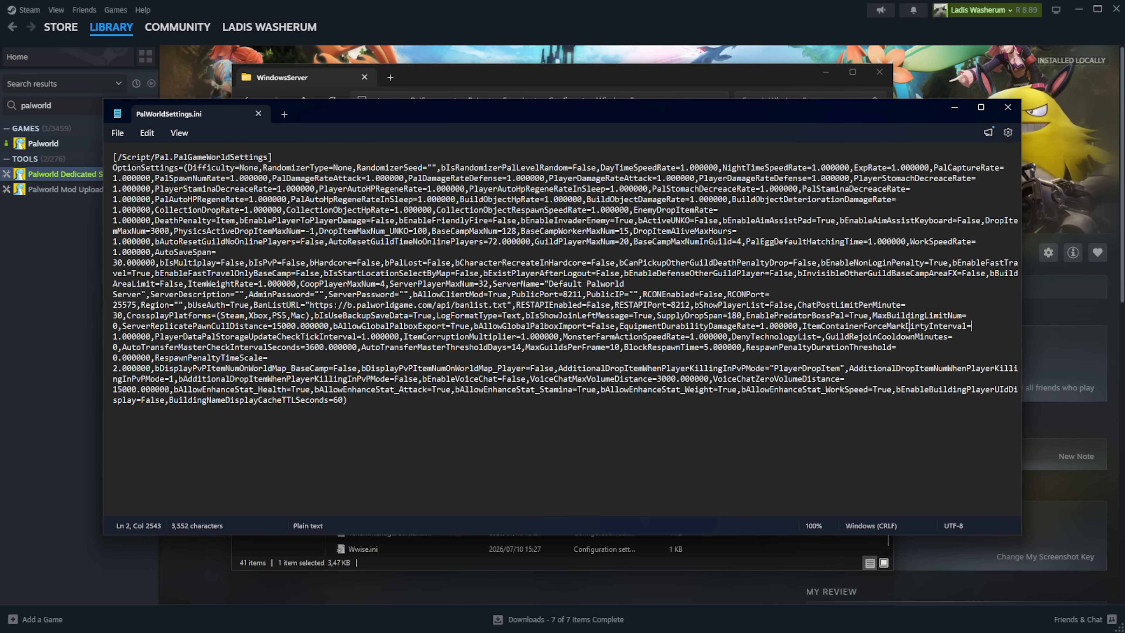
# - Review the CrossplayPlatforms, AdminPassword and ServerName settings, selecting the default server name
pyautogui.moveTo(263, 251); pyautogui.dragTo(114, 156)
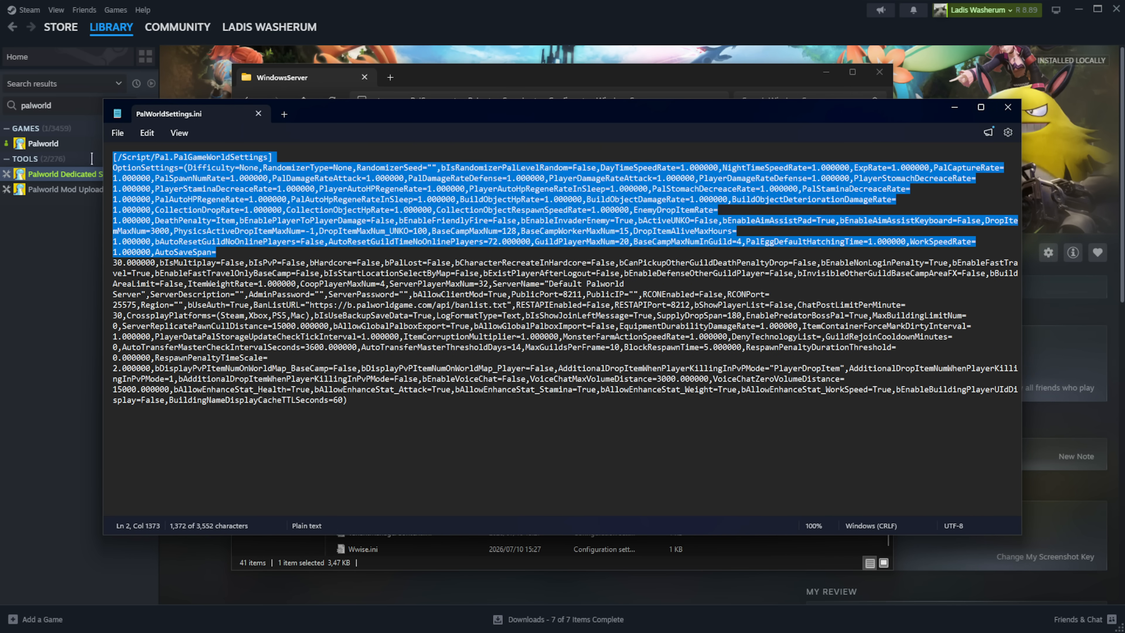
pyautogui.moveTo(127, 315); pyautogui.dragTo(308, 316)
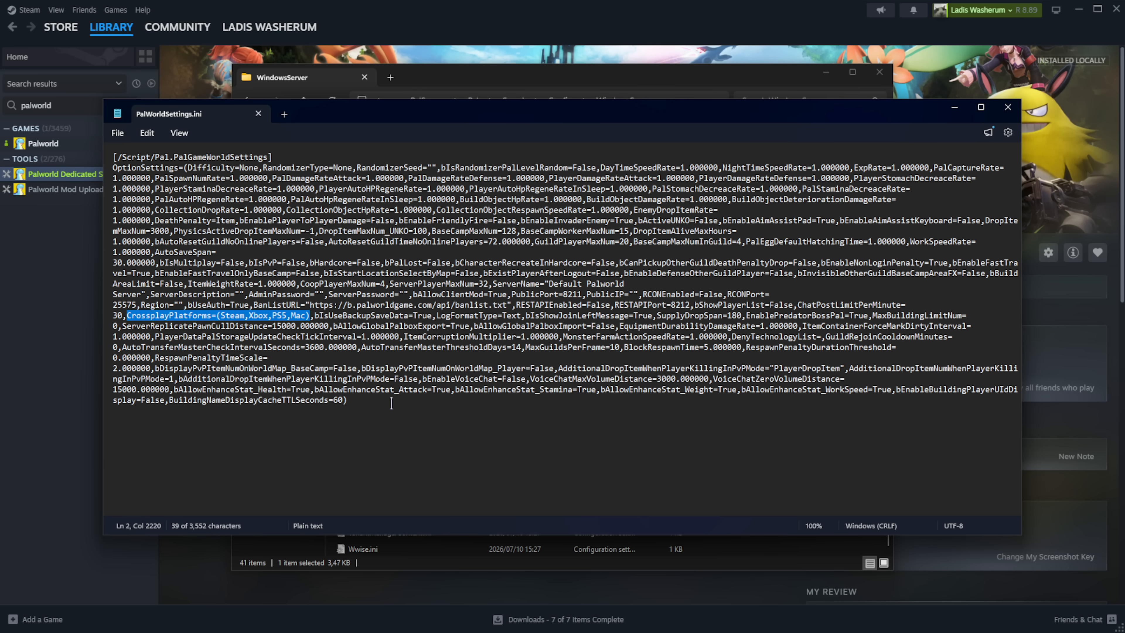
pyautogui.moveTo(249, 294); pyautogui.dragTo(411, 294)
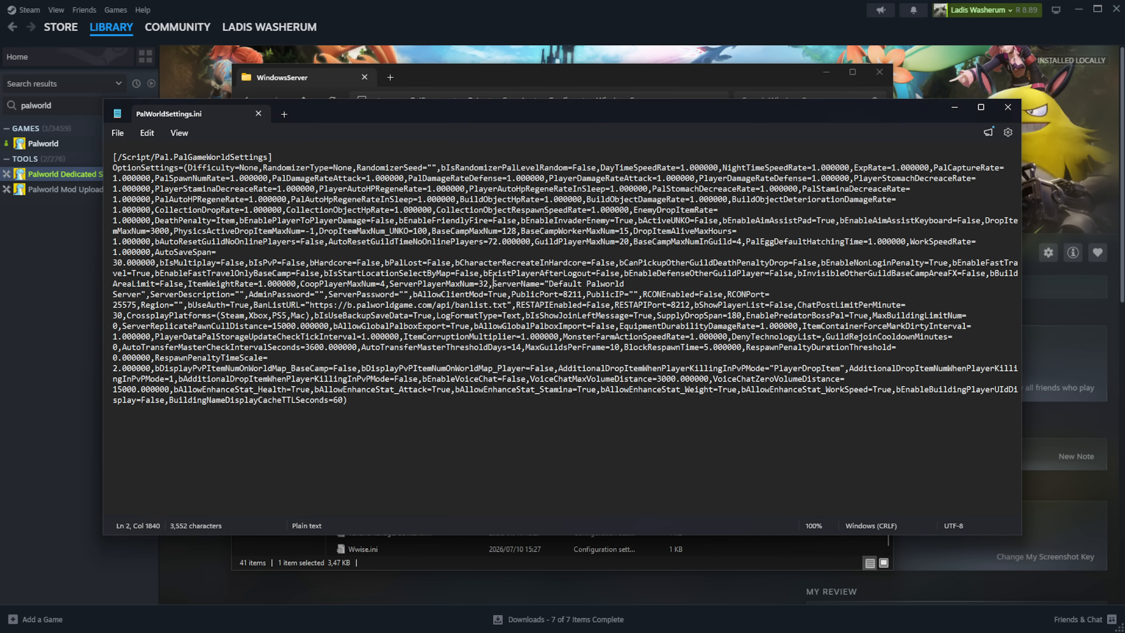
pyautogui.moveTo(493, 284); pyautogui.dragTo(770, 294)
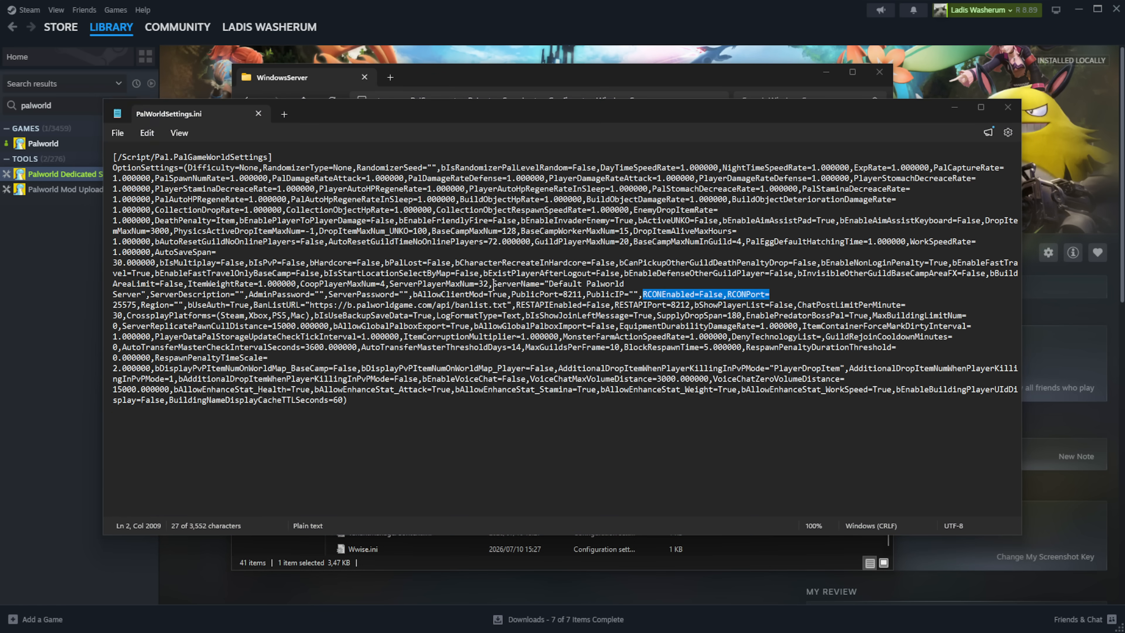
pyautogui.moveTo(493, 284); pyautogui.dragTo(141, 294)
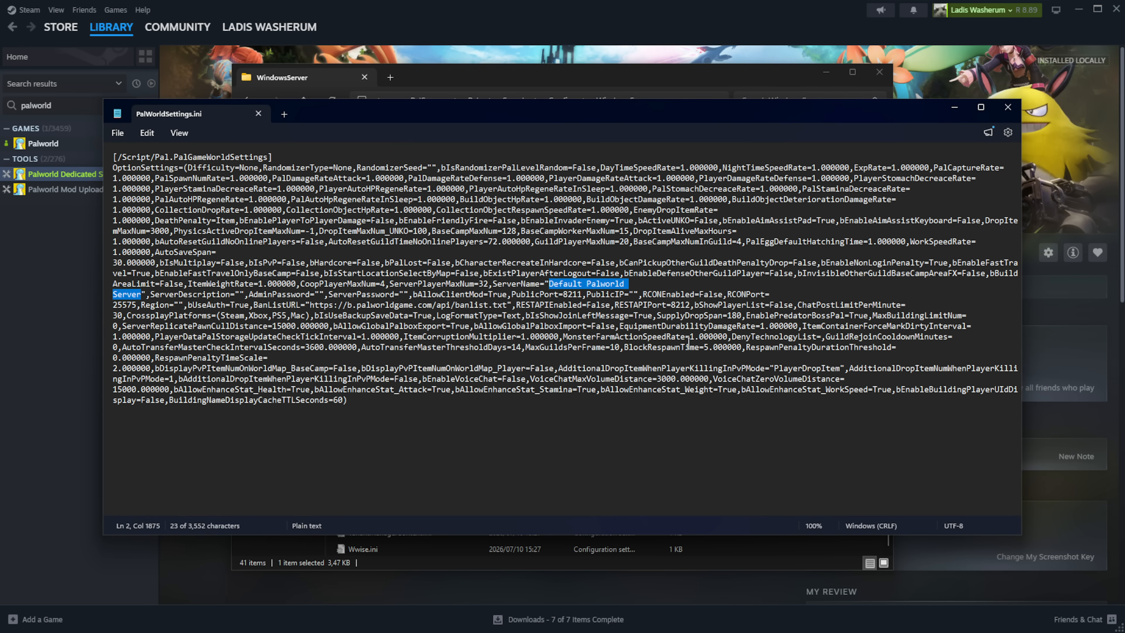
# - Set ServerName to 'TroubleChute's Server', enter an admin password in AdminPassword, then return to Steam
pyautogui.write("TroubleChute's S")
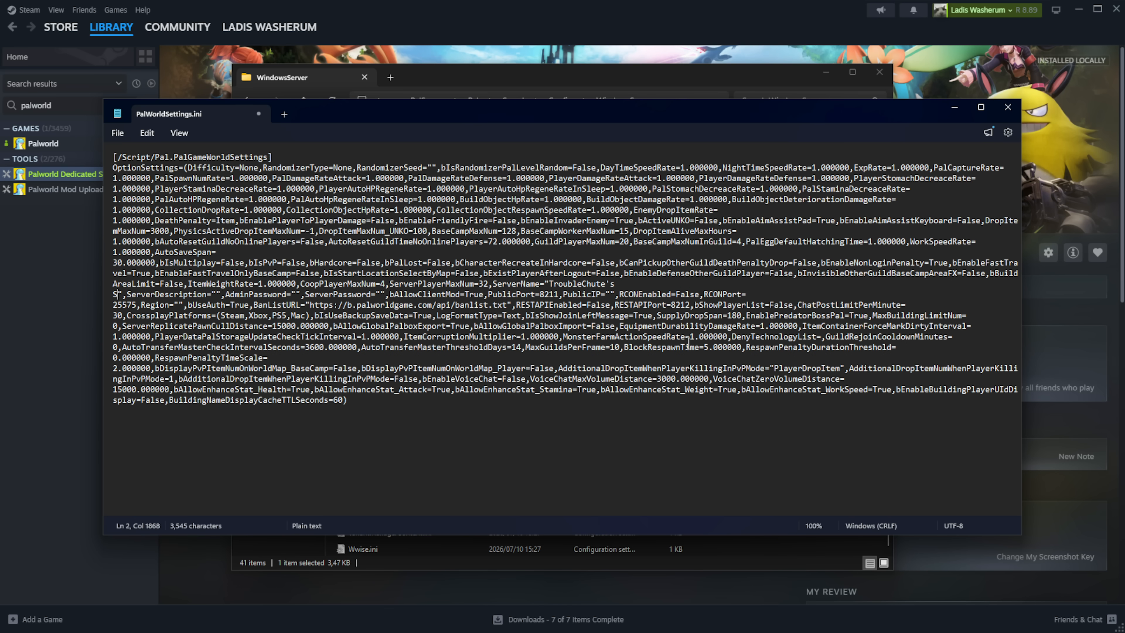
pyautogui.write('erver')
pyautogui.moveTo(390, 283); pyautogui.dragTo(489, 283)
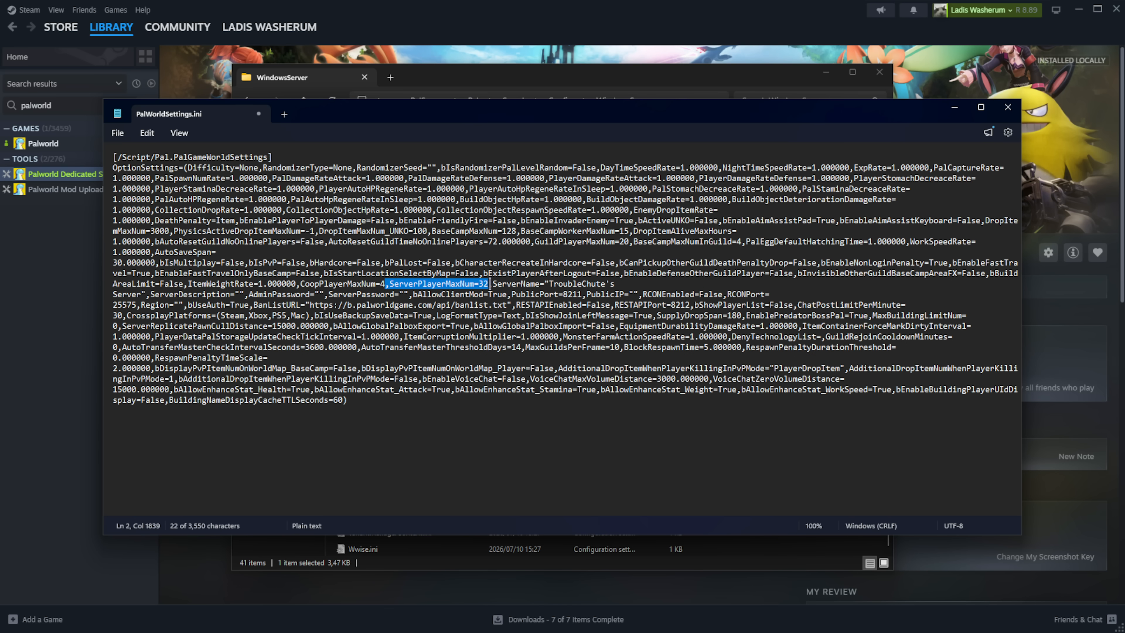
pyautogui.doubleClick(284, 294)
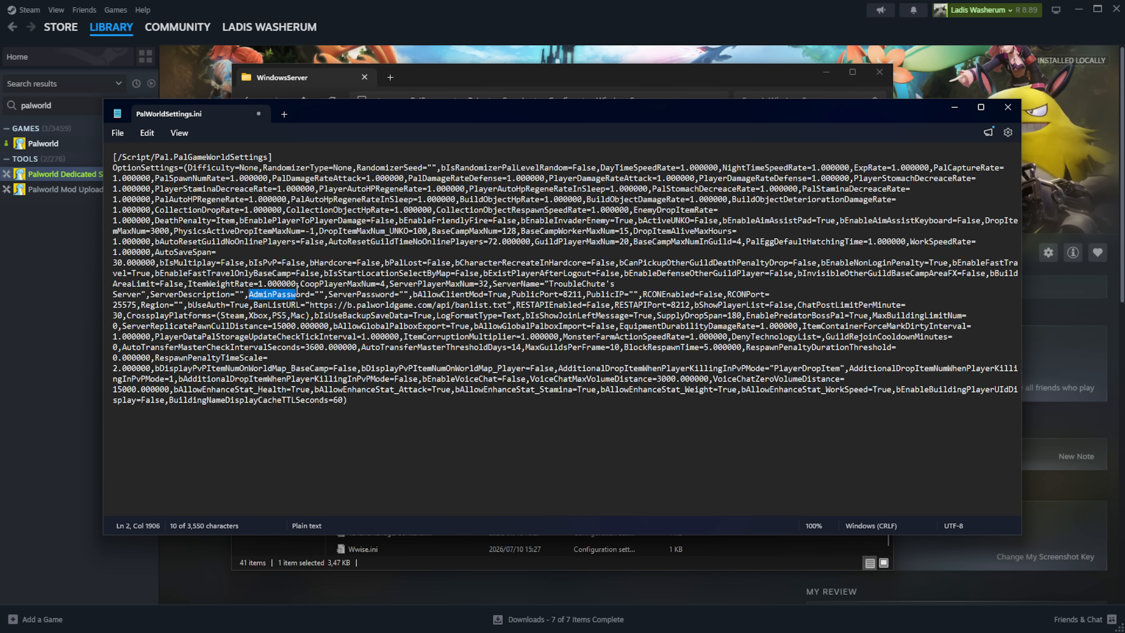
pyautogui.click(321, 294)
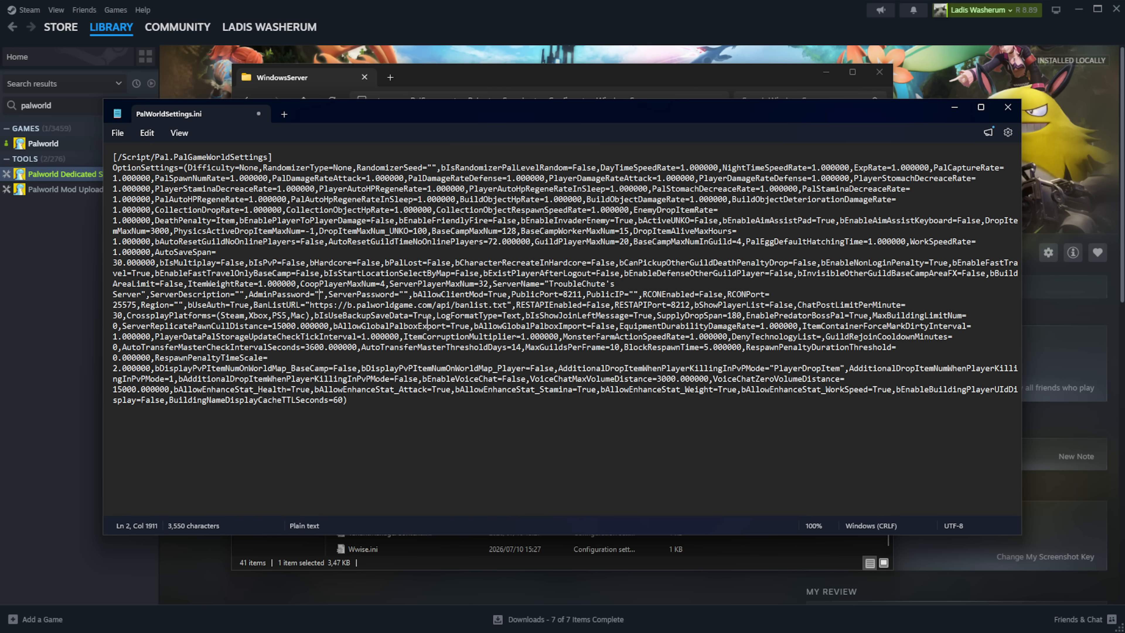
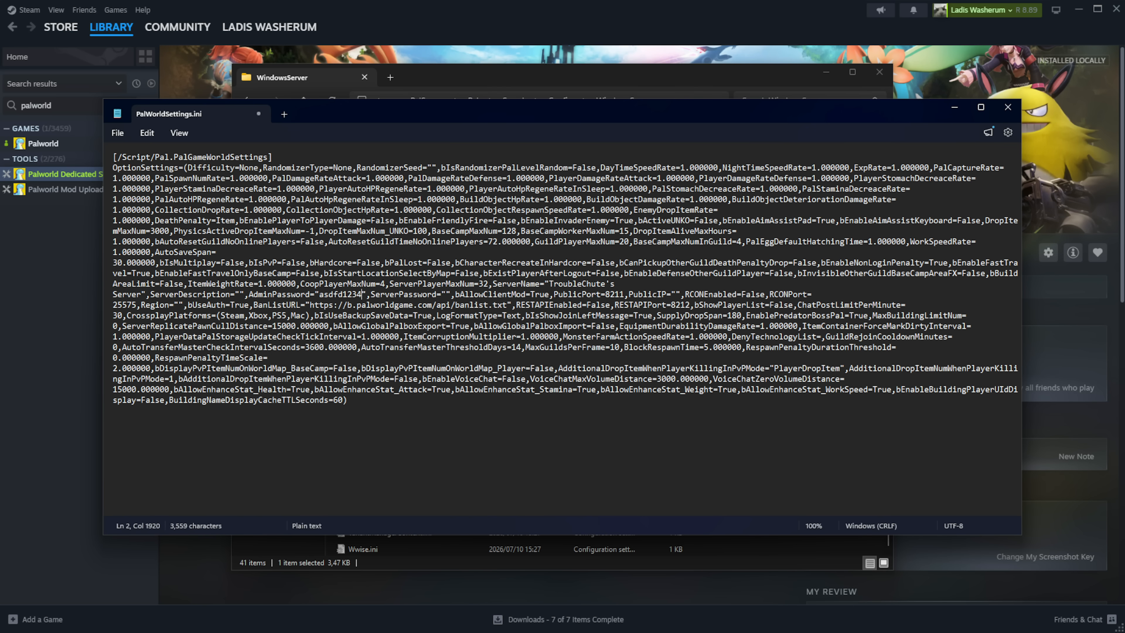
pyautogui.moveTo(371, 295); pyautogui.dragTo(446, 294)
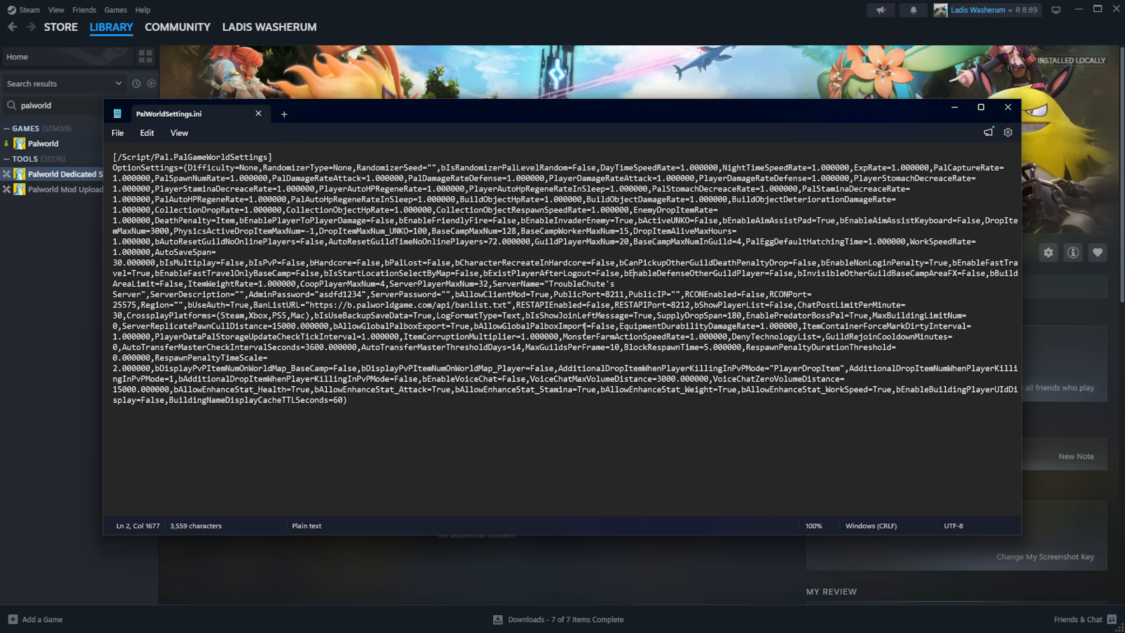
pyautogui.click(475, 63)
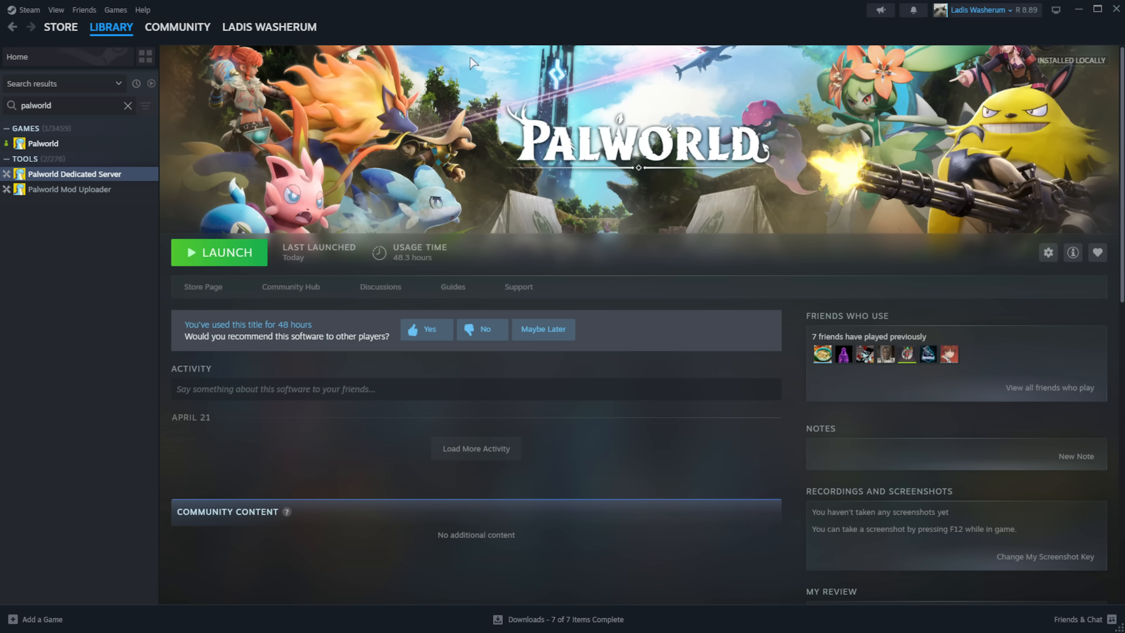
# - Open the Palworld Dedicated Server's Steam Properties at the empty Launch Options field
pyautogui.rightClick(112, 180)
pyautogui.click(177, 289)
pyautogui.click(516, 322)
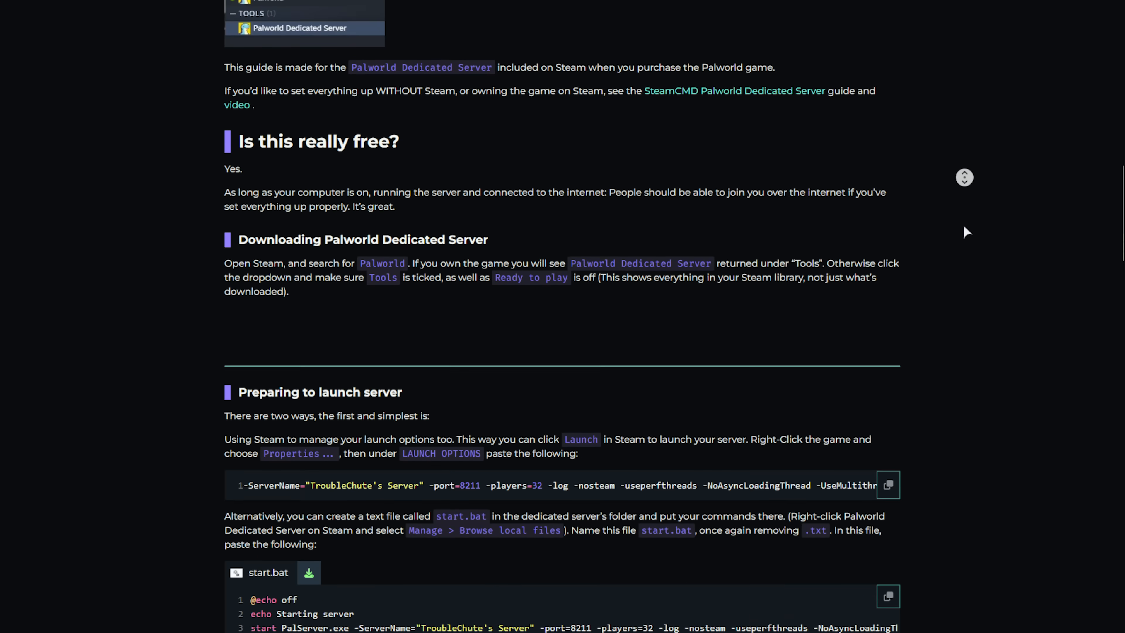
pyautogui.middleClick(964, 226)
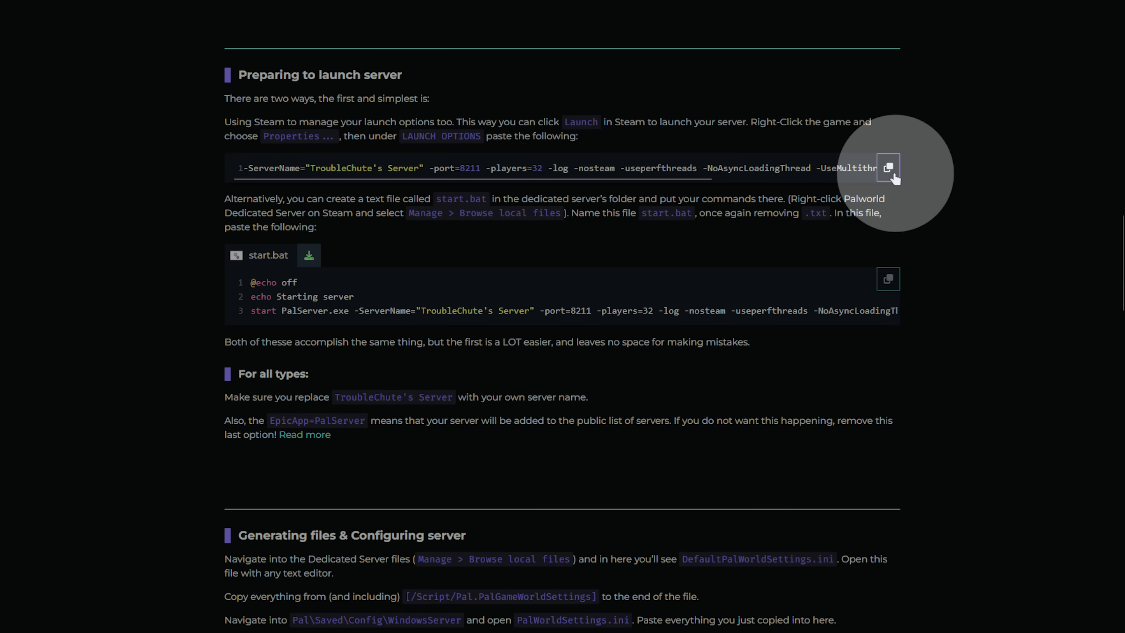
# - Paste the guide's launch line (-port=8211 -players=32 -log -nosteam) into Launch Options and close Properties
pyautogui.click(888, 168)
pyautogui.hotkey('alt', 'Tab')
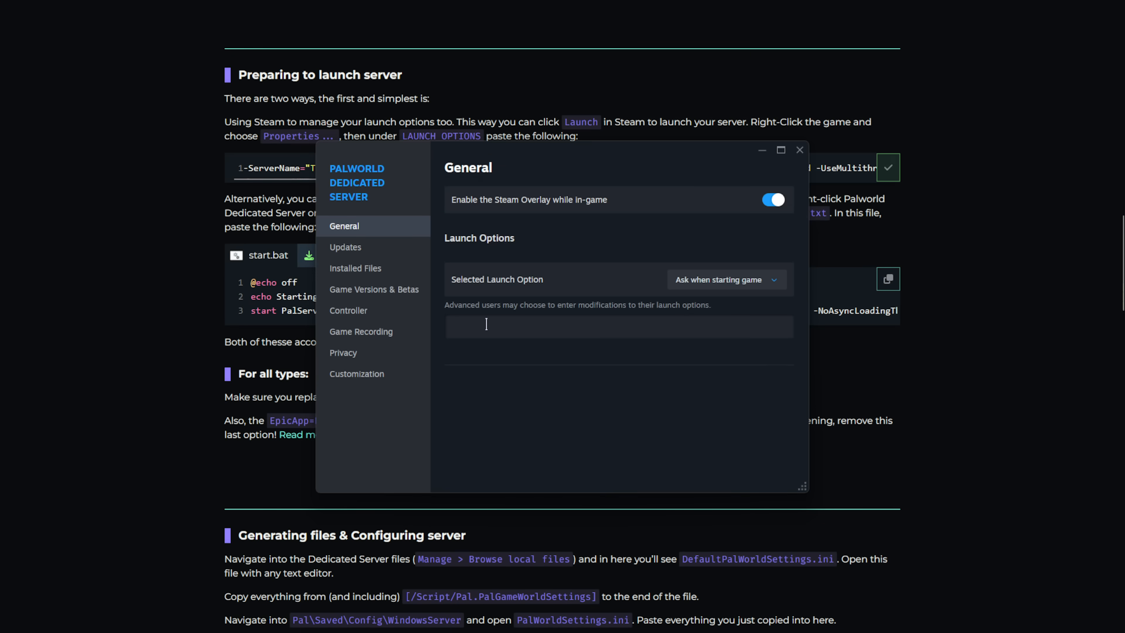
pyautogui.click(534, 318)
pyautogui.hotkey('ctrl', 'v')
pyautogui.tripleClick(509, 329)
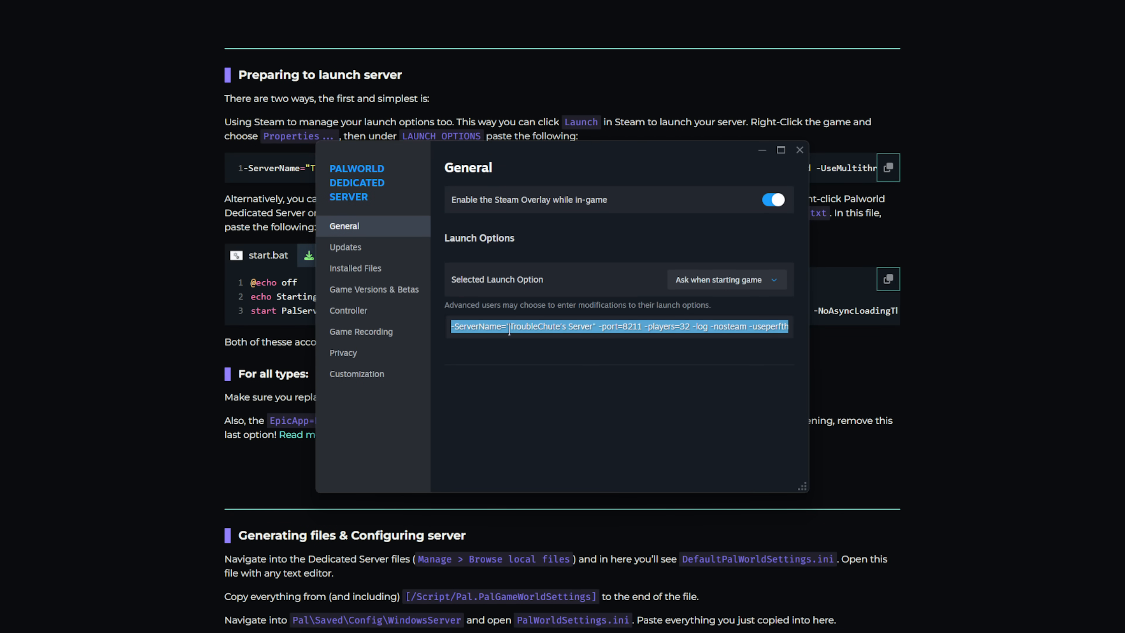
pyautogui.click(509, 329)
pyautogui.moveTo(455, 329); pyautogui.dragTo(696, 329)
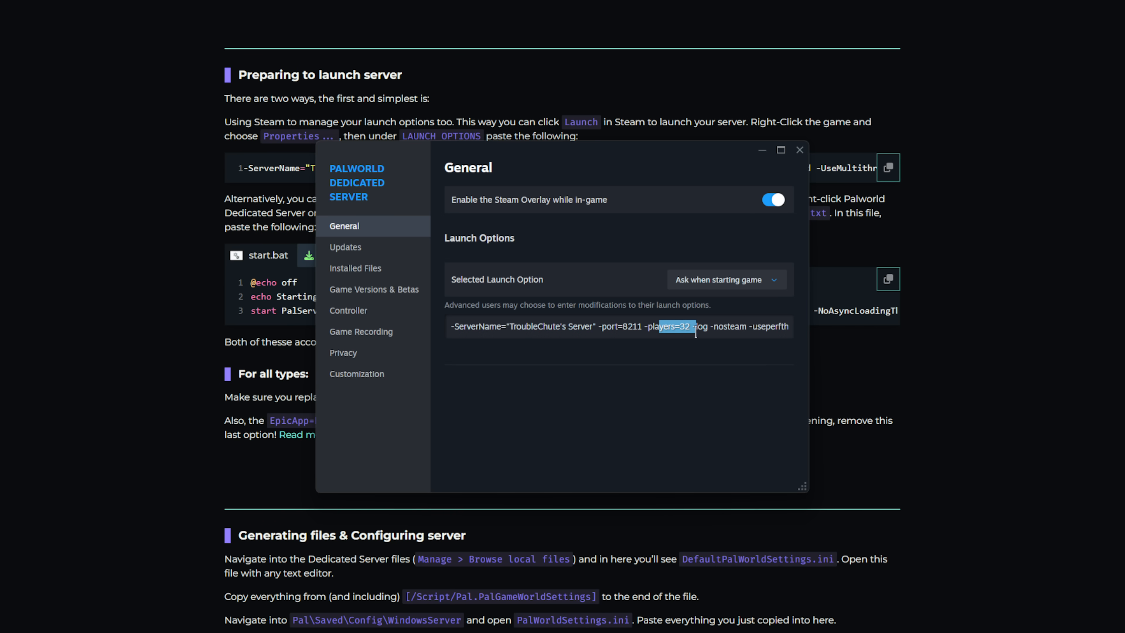
pyautogui.click(736, 326)
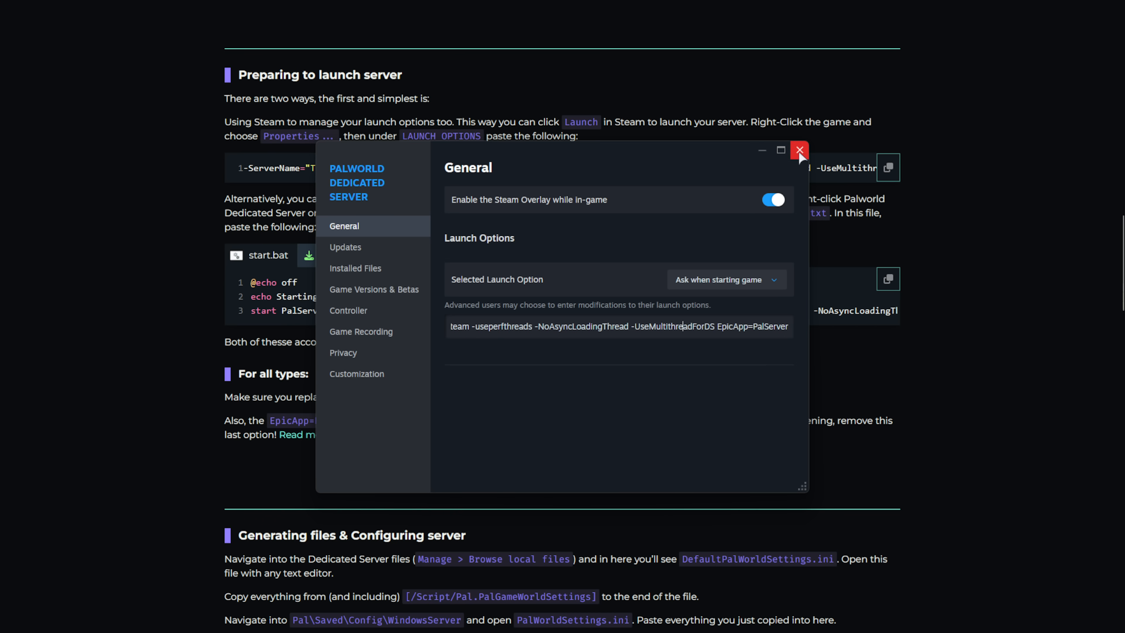
pyautogui.click(799, 151)
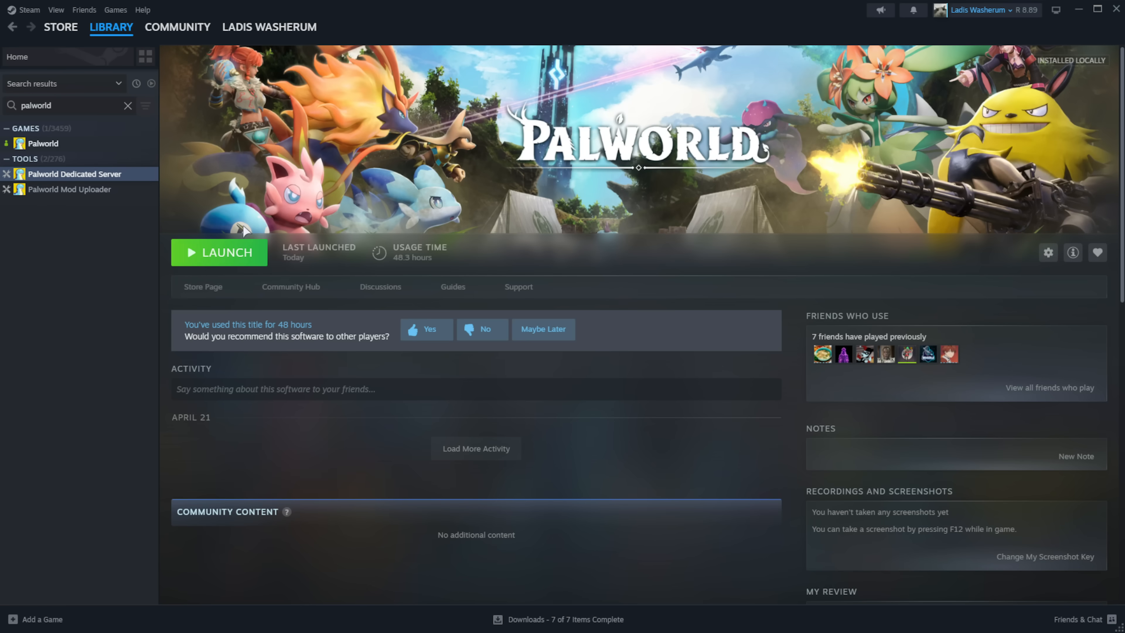
# - Launch Palworld Dedicated Server normally and download the guide's start.bat into the PalServer folder
pyautogui.click(231, 255)
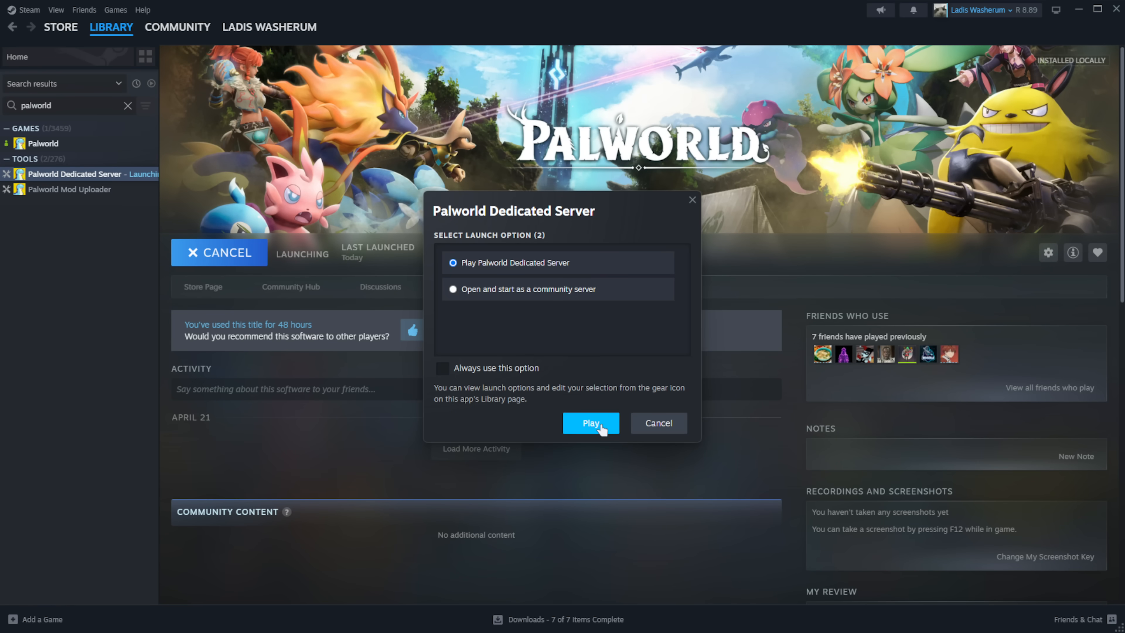
pyautogui.click(600, 426)
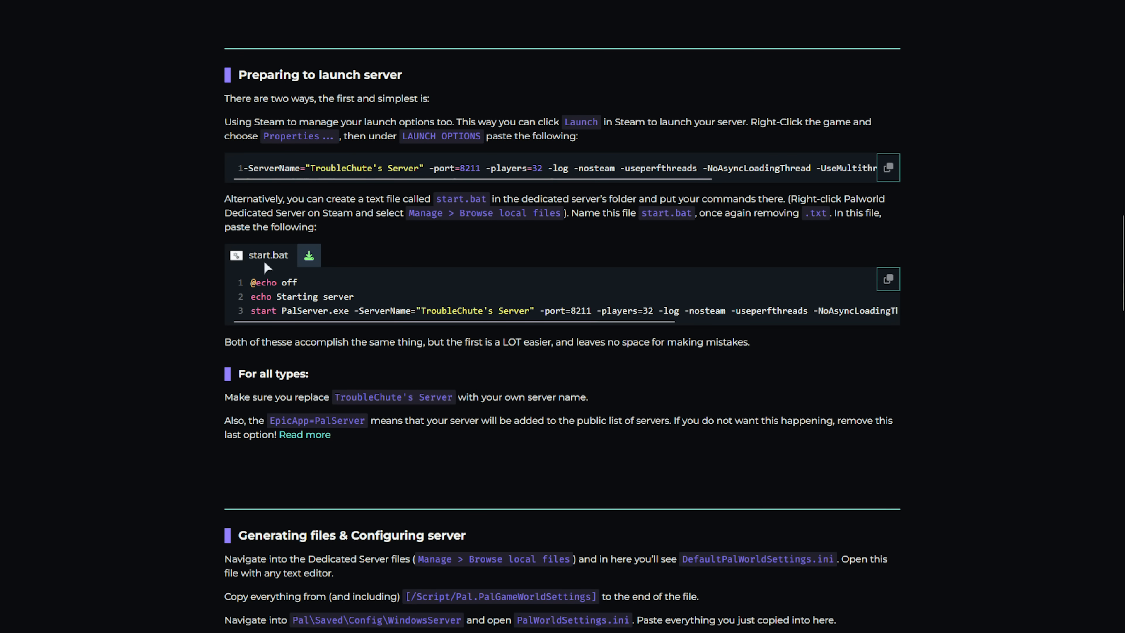
pyautogui.moveTo(282, 312); pyautogui.dragTo(355, 312)
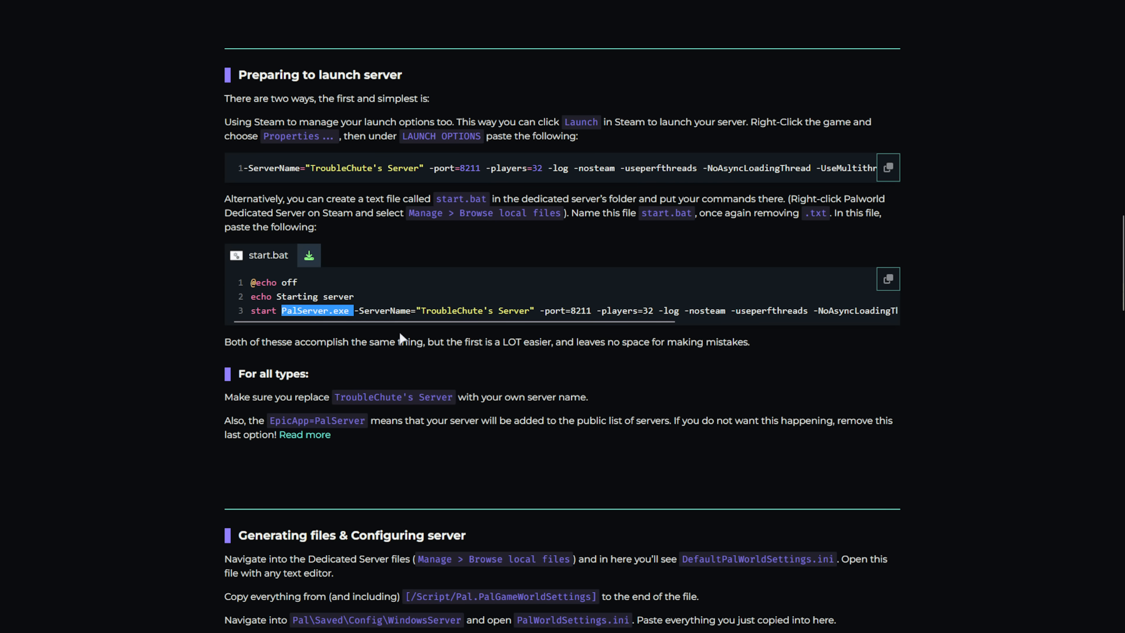
pyautogui.click(310, 257)
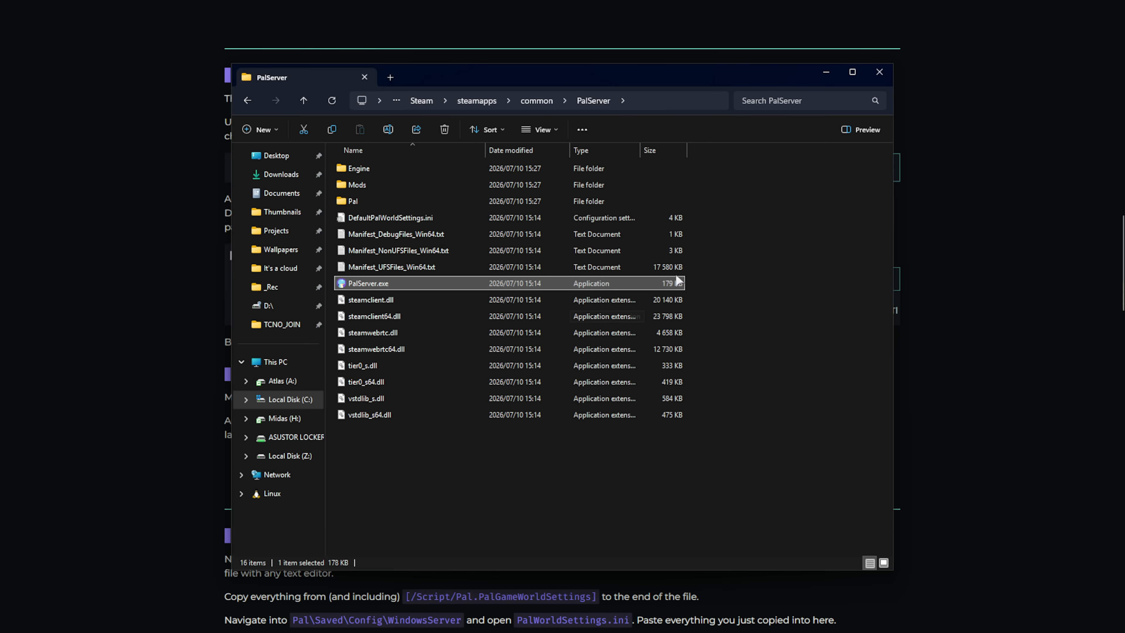
pyautogui.click(413, 432)
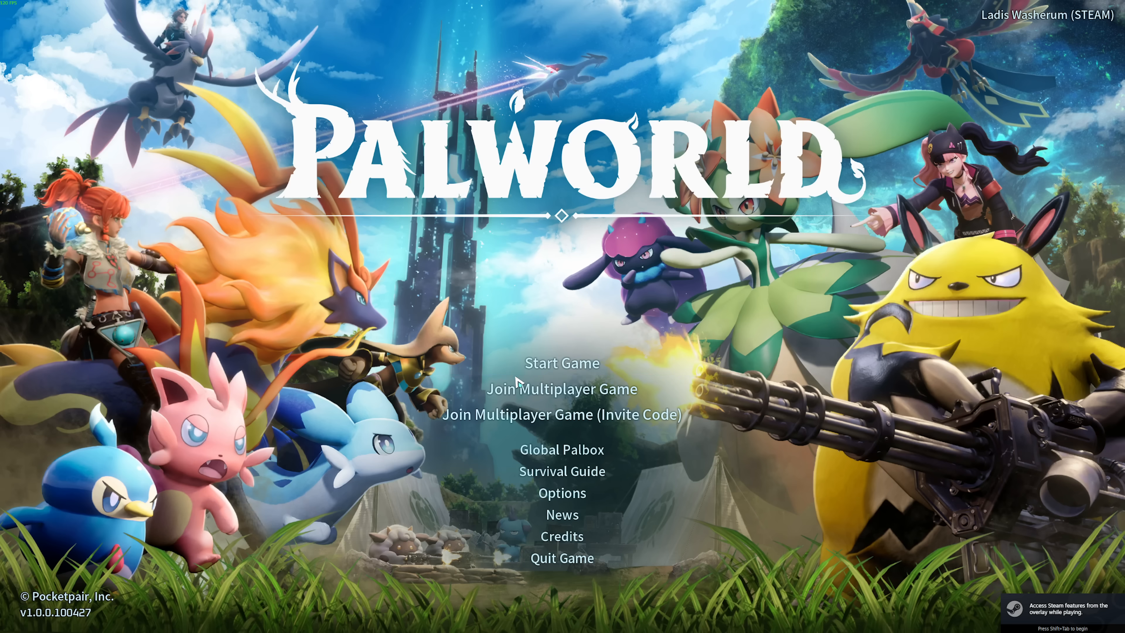
# - Join 127.0.0.1:8211 and send /AdminPassword with the admin password copied from PalWorldSettings.ini
pyautogui.click(527, 389)
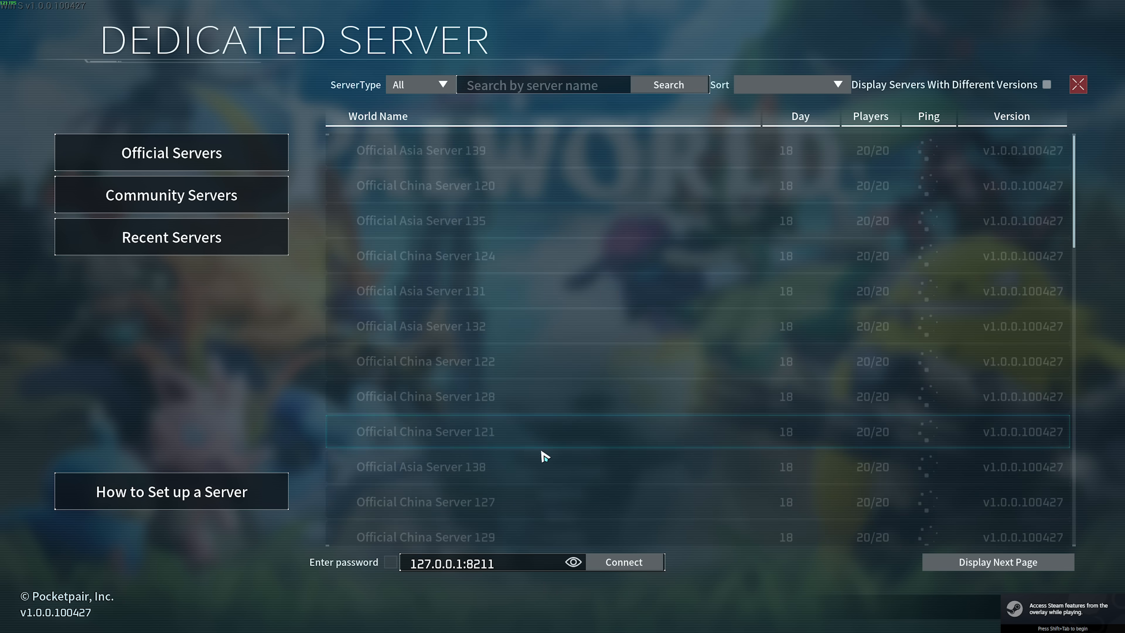
pyautogui.click(596, 565)
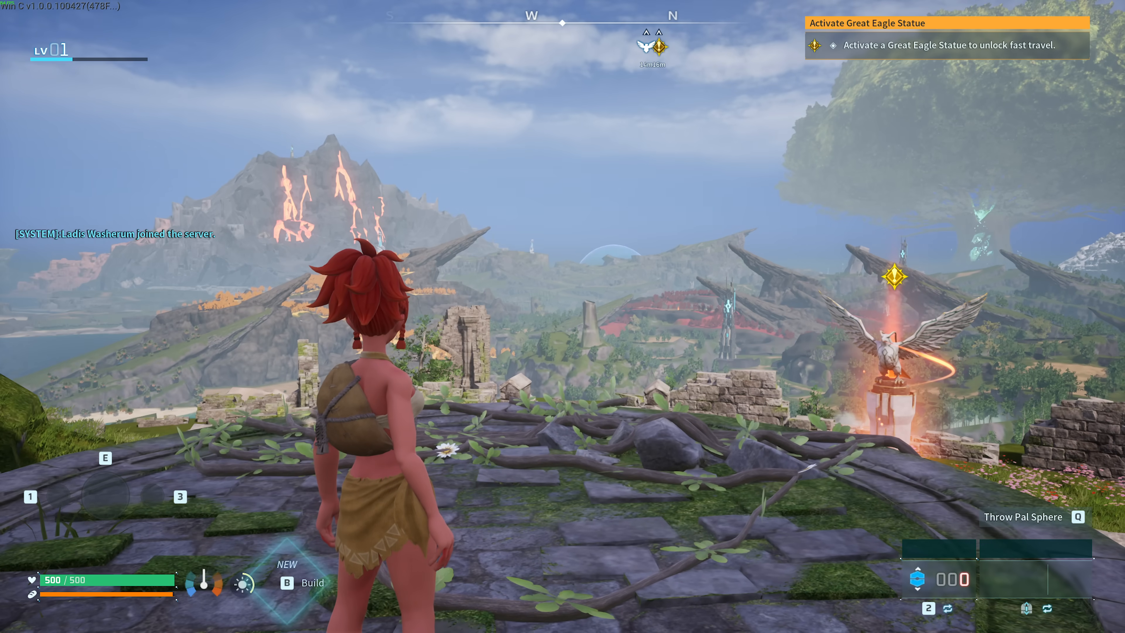
pyautogui.press('Return')
pyautogui.write('/AdminPassword')
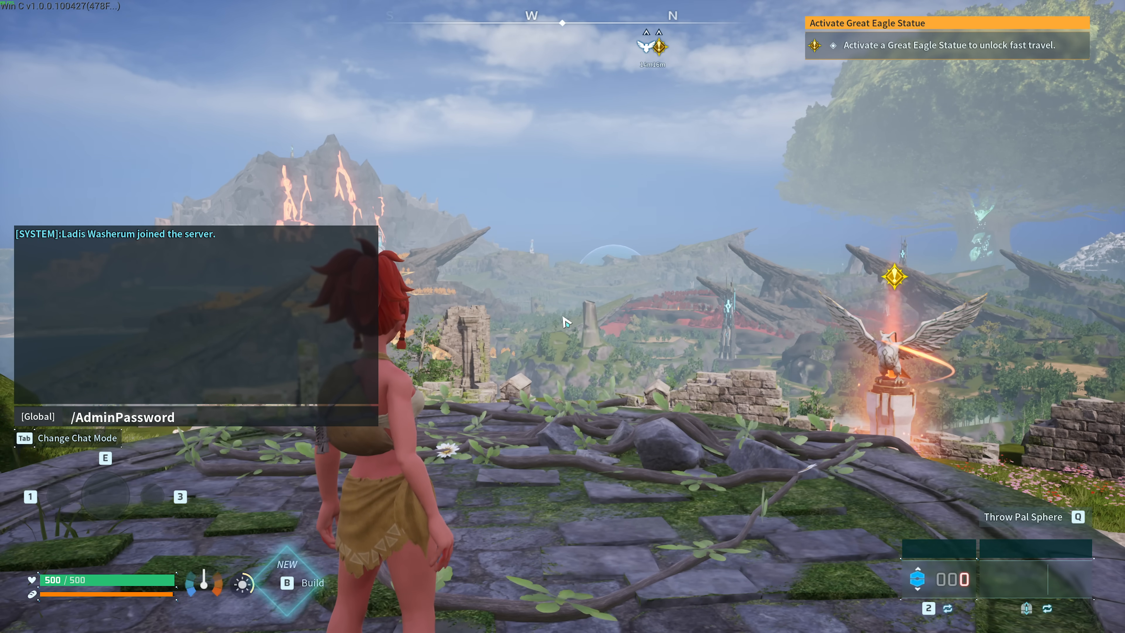
pyautogui.hotkey('alt', 'Tab')
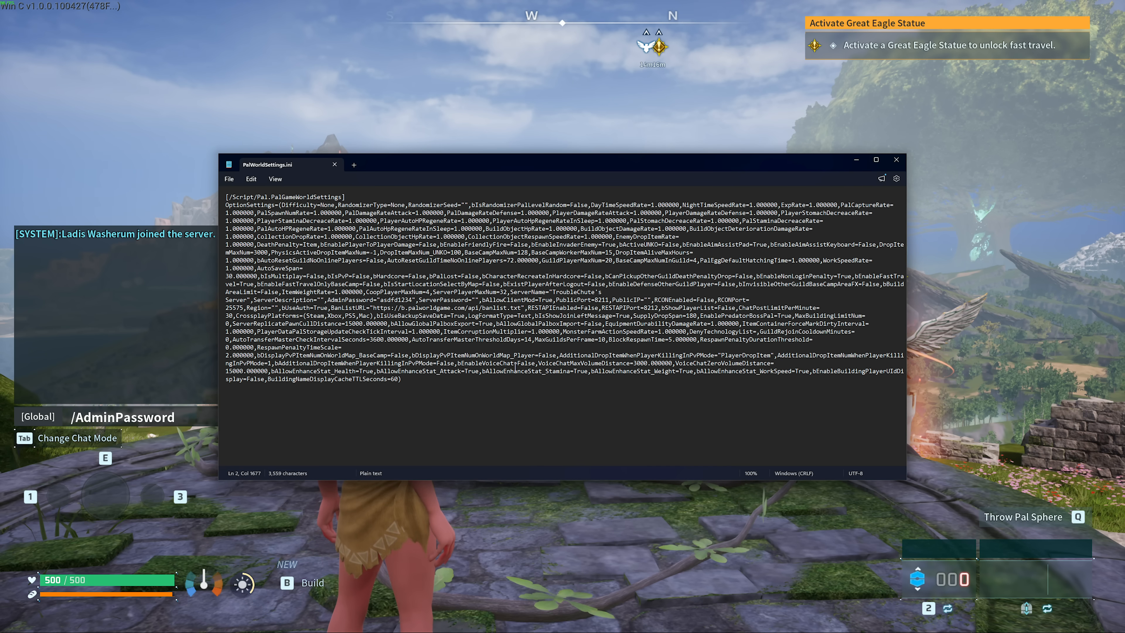
pyautogui.doubleClick(387, 300)
pyautogui.hotkey('ctrl', 'c')
pyautogui.hotkey('alt', 'Tab')
pyautogui.hotkey('ctrl', 'v')
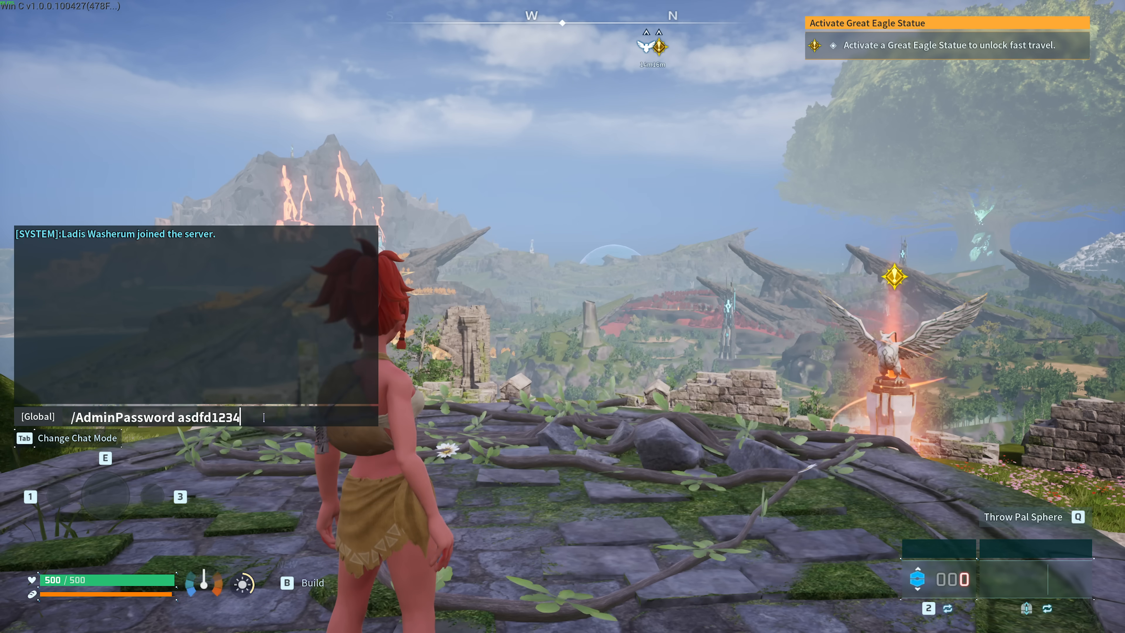
pyautogui.press('Return')
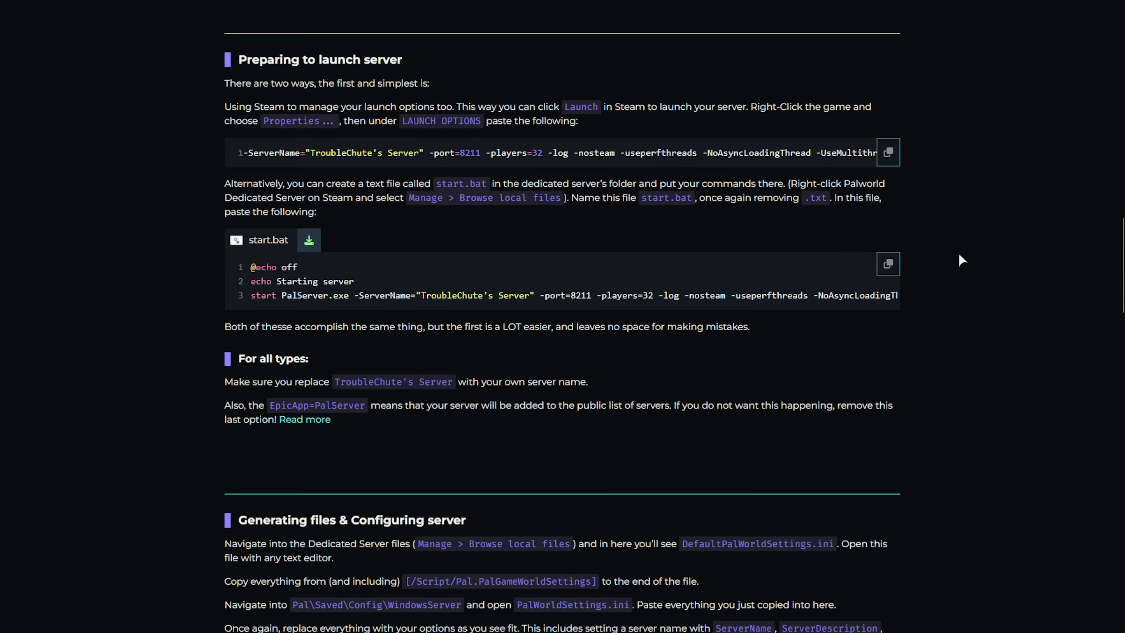
# - Add the inbound Palworld Server firewall rule by running the guide's commands in admin PowerShell
pyautogui.scroll(-15, 958, 252)
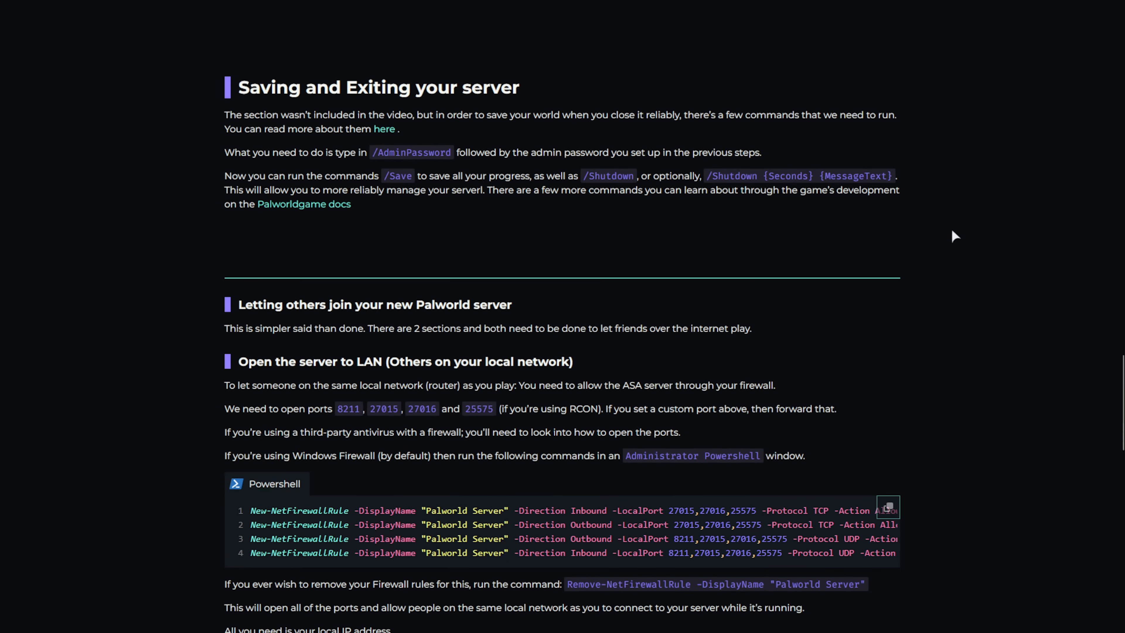
pyautogui.scroll(-5, 951, 231)
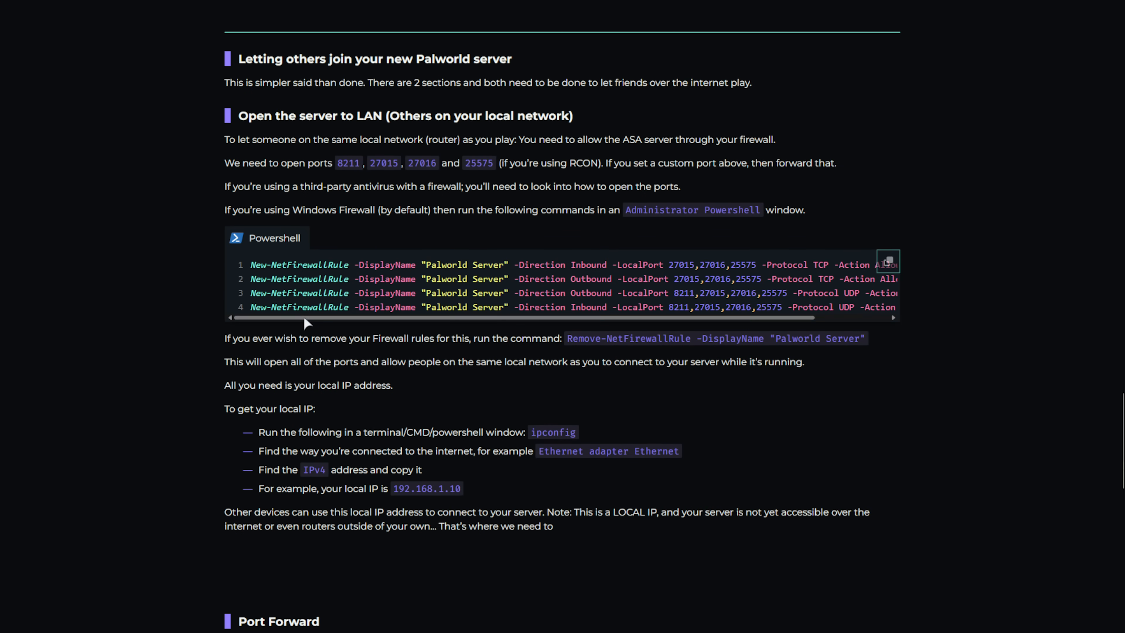
pyautogui.moveTo(303, 316); pyautogui.dragTo(329, 324)
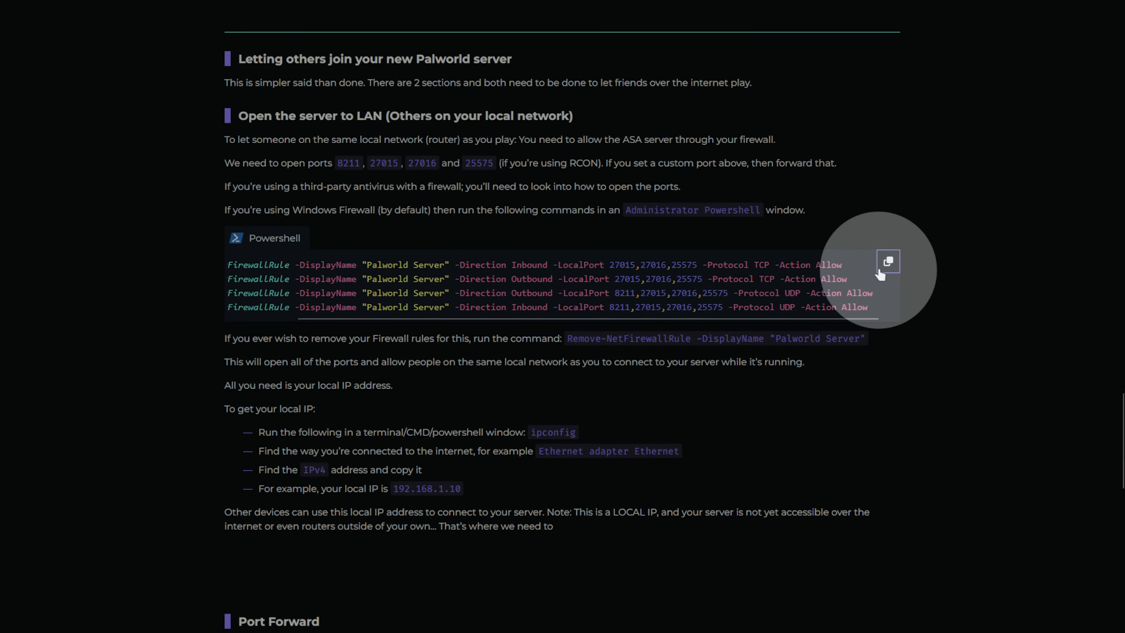
pyautogui.click(885, 271)
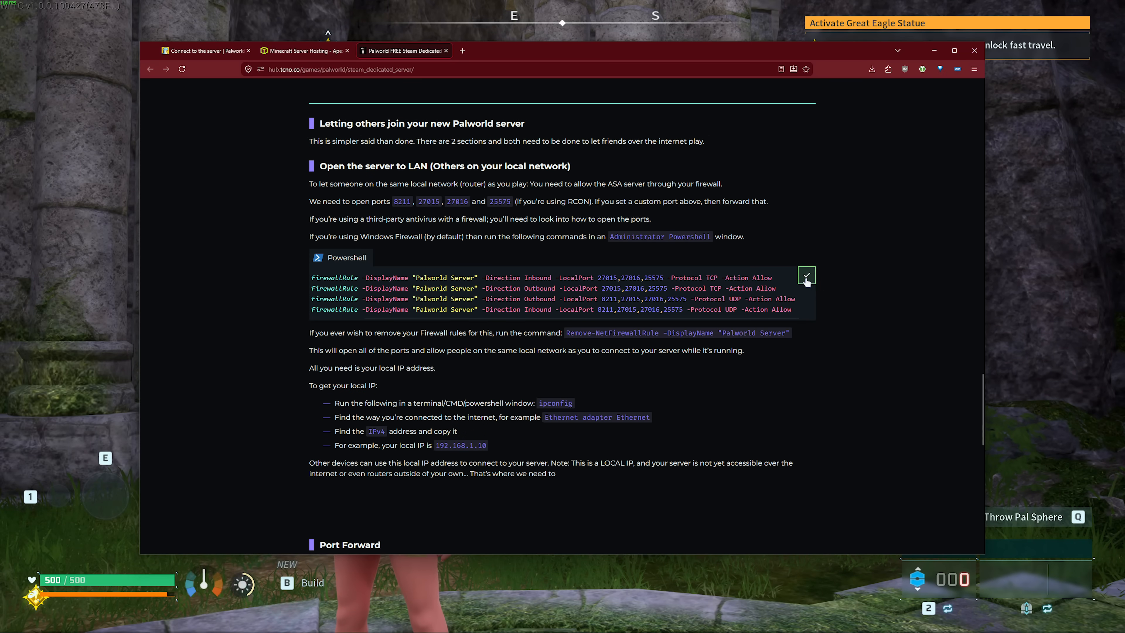
pyautogui.press('super')
pyautogui.write('powe')
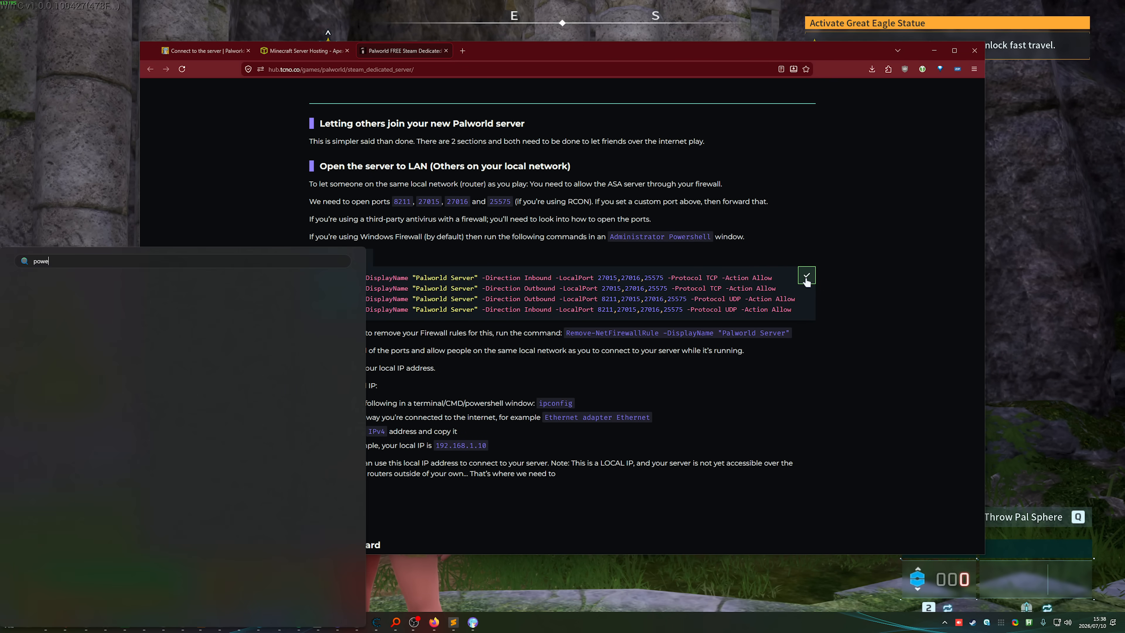
pyautogui.write('rs')
pyautogui.rightClick(144, 333)
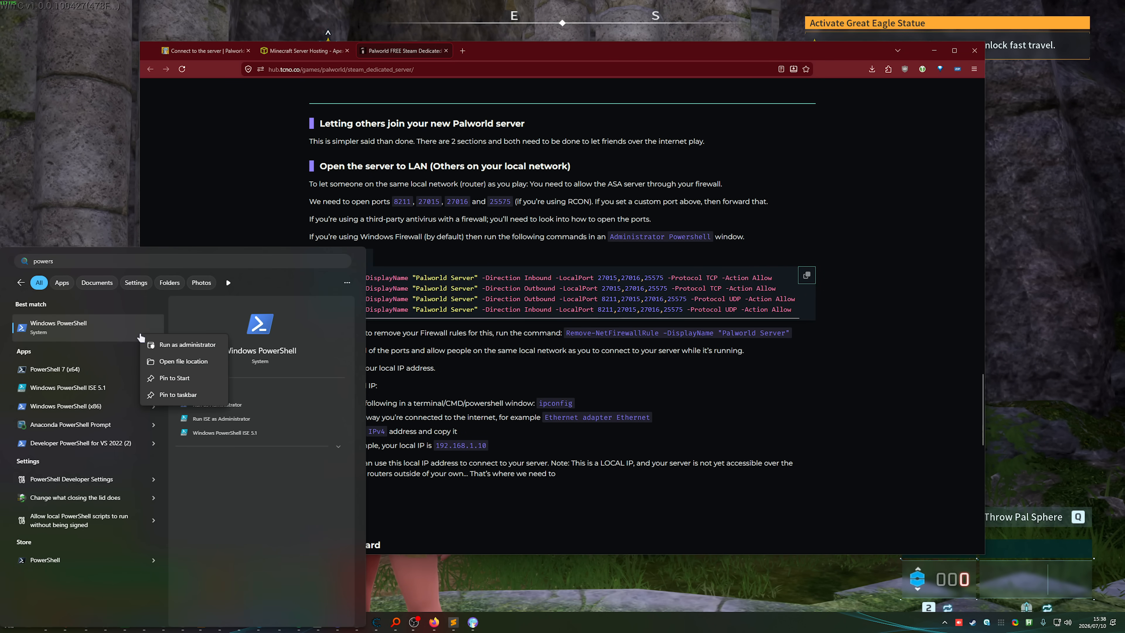
pyautogui.click(162, 344)
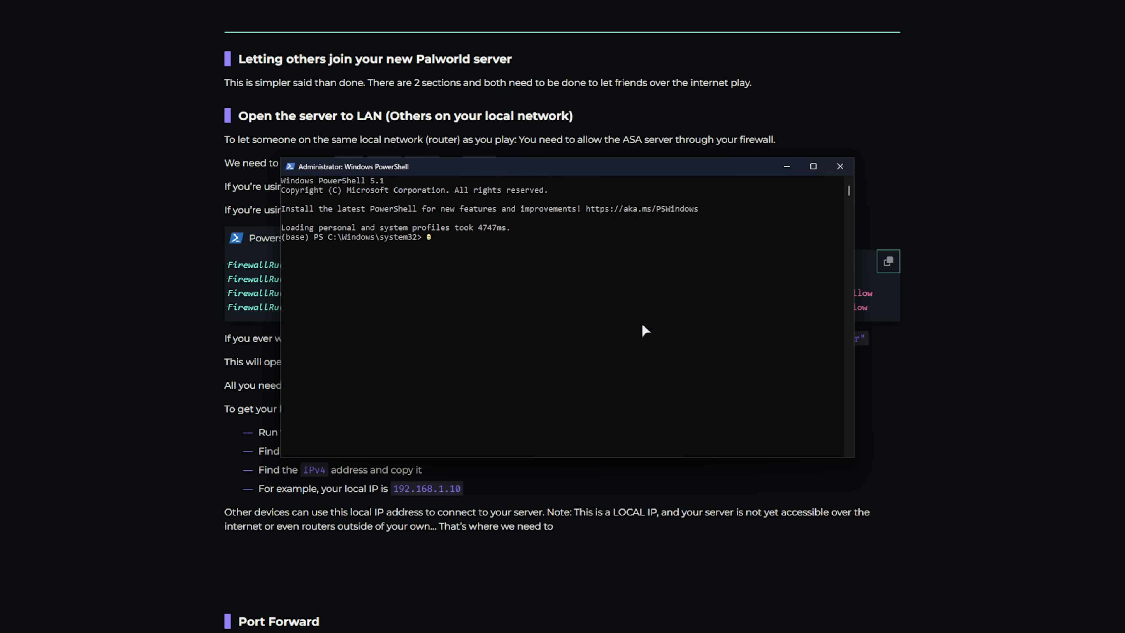
pyautogui.hotkey('ctrl', 'v')
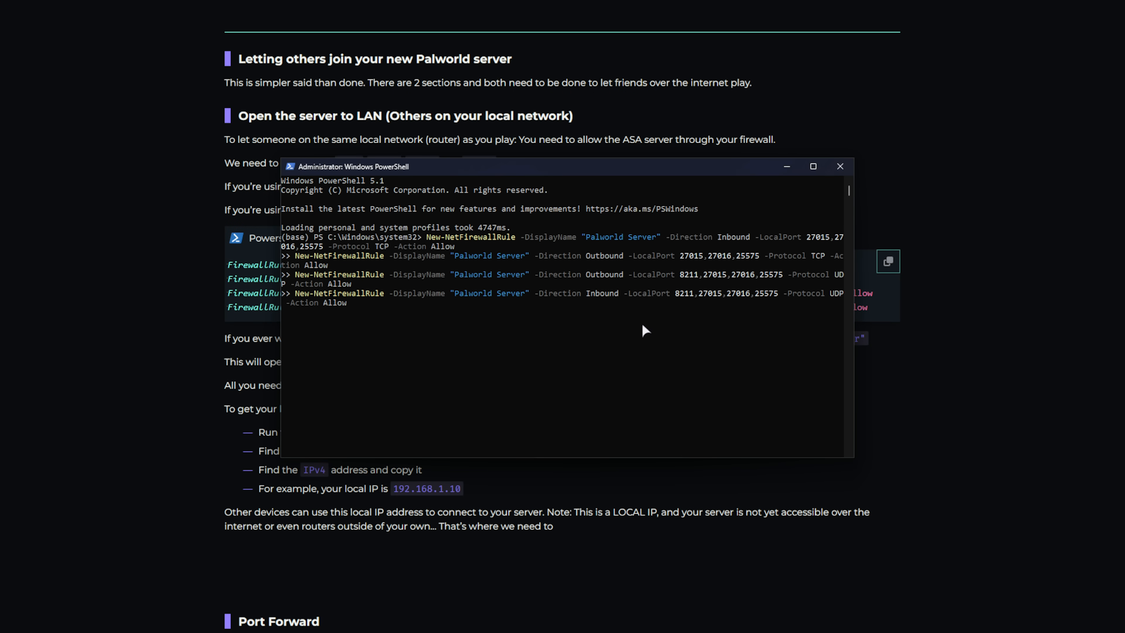
pyautogui.press('Return')
pyautogui.press('Return')
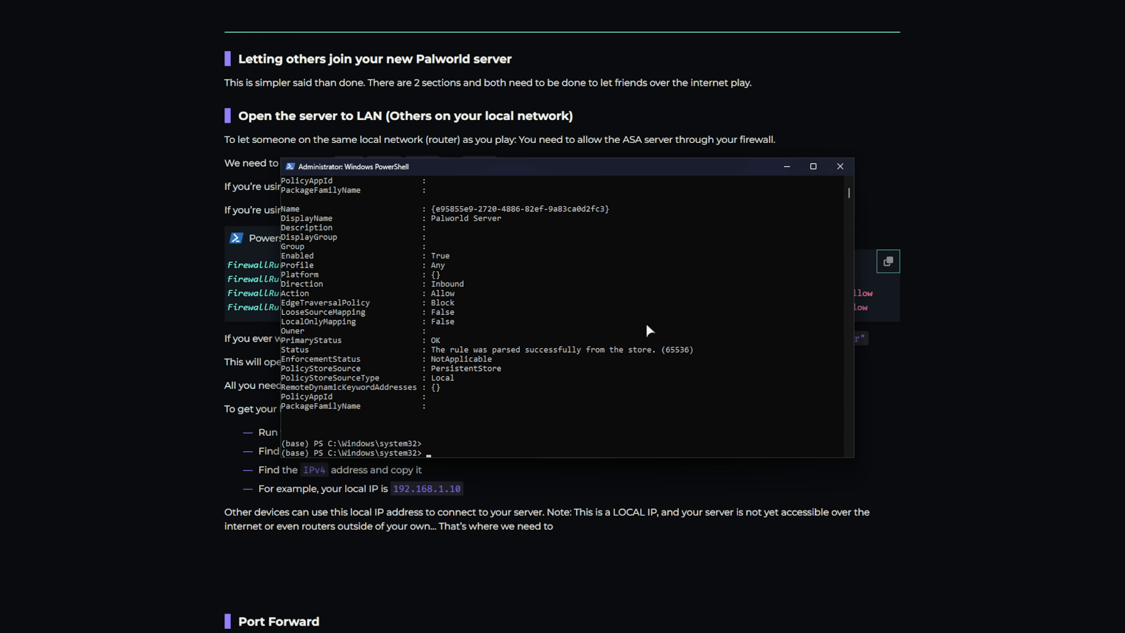
# - Run ipconfig and copy the Ethernet adapter's IPv4 address 192.168.1.51
pyautogui.write('ipconfig')
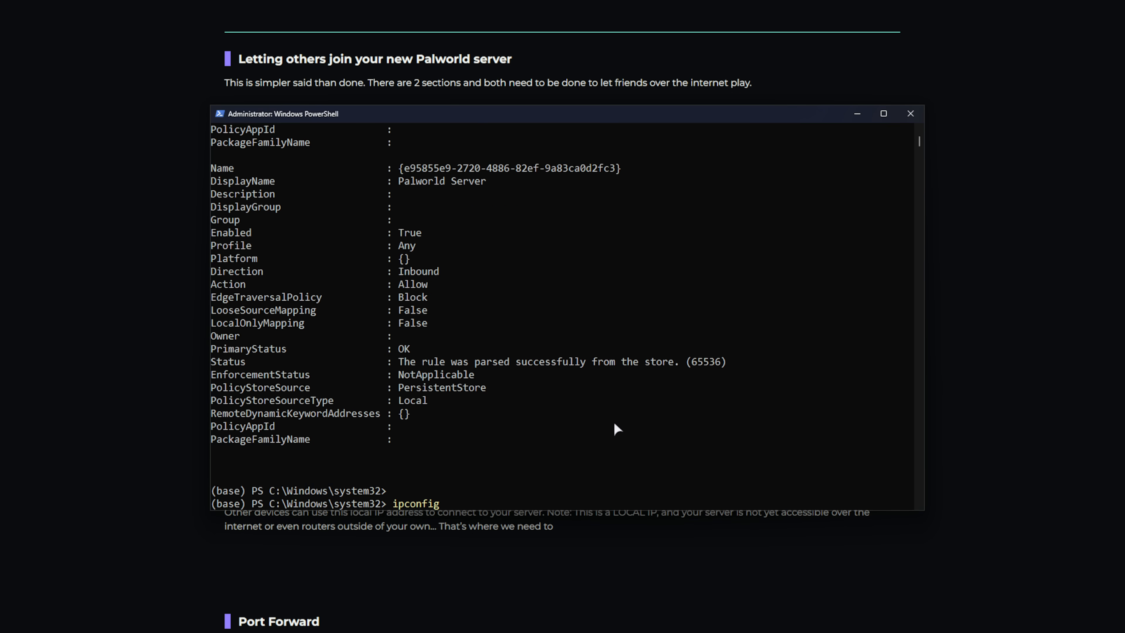
pyautogui.press('Return')
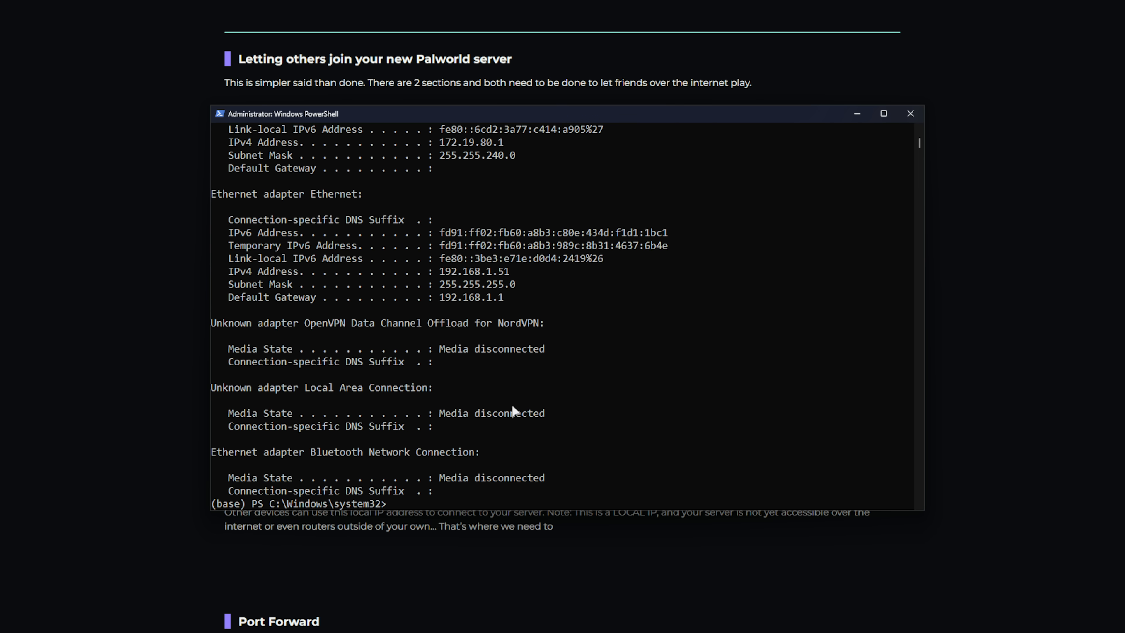
pyautogui.moveTo(386, 195); pyautogui.dragTo(211, 195)
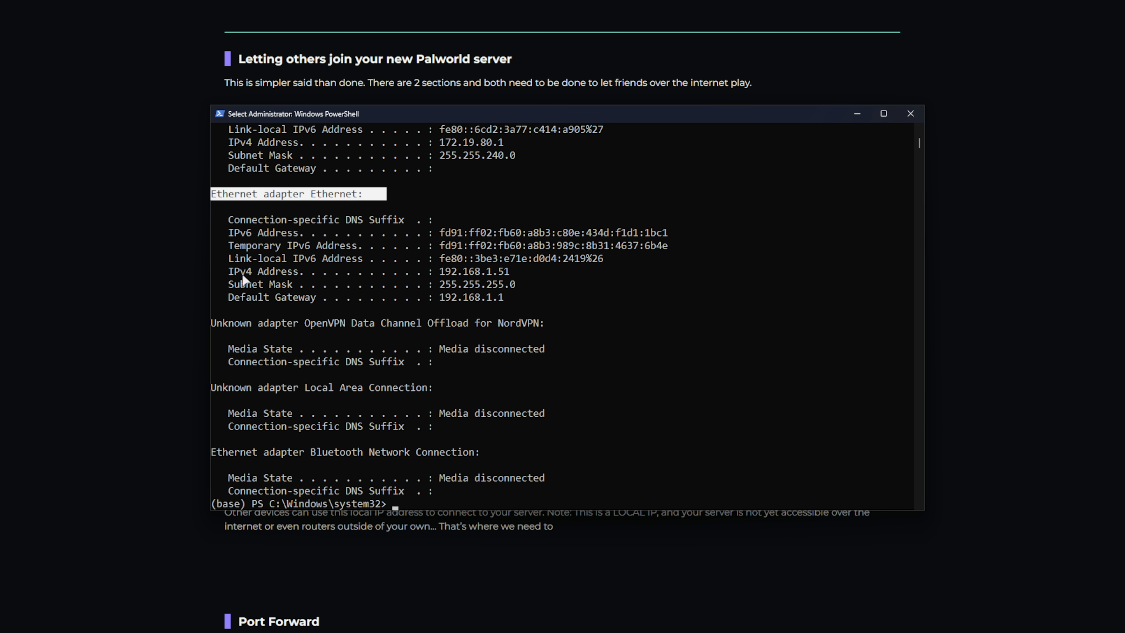
pyautogui.moveTo(223, 272); pyautogui.dragTo(510, 274)
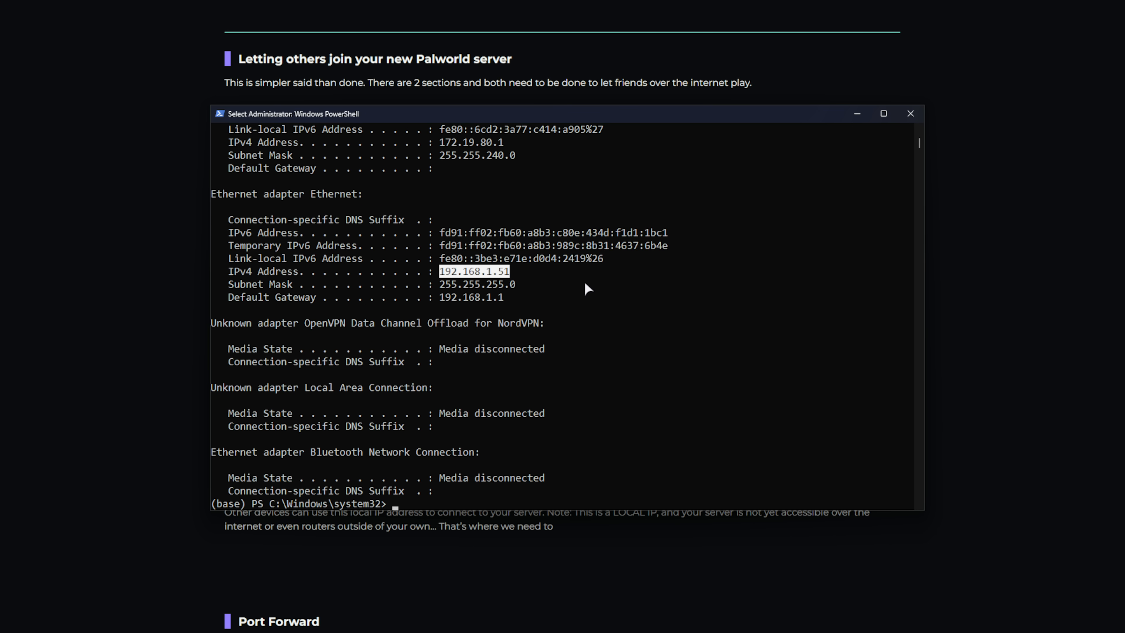
pyautogui.rightClick(505, 273)
# - Replace 127.0.0.1 with 192.168.1.51 in the server address and connect on port 8211
pyautogui.click(466, 568)
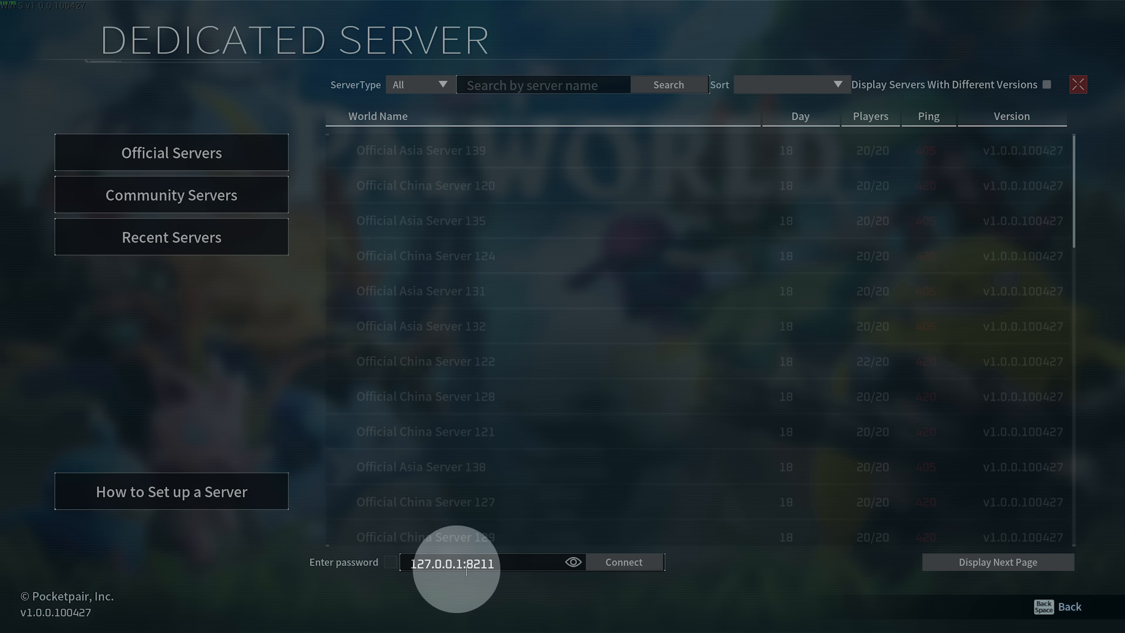
pyautogui.moveTo(463, 564); pyautogui.dragTo(408, 564)
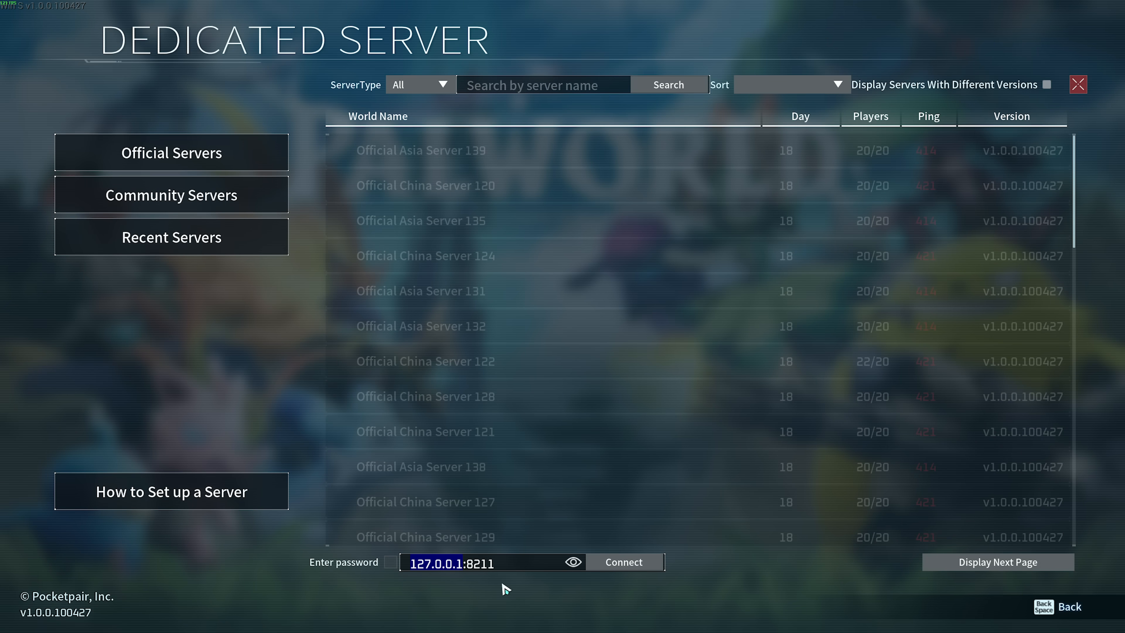
pyautogui.hotkey('ctrl', 'v')
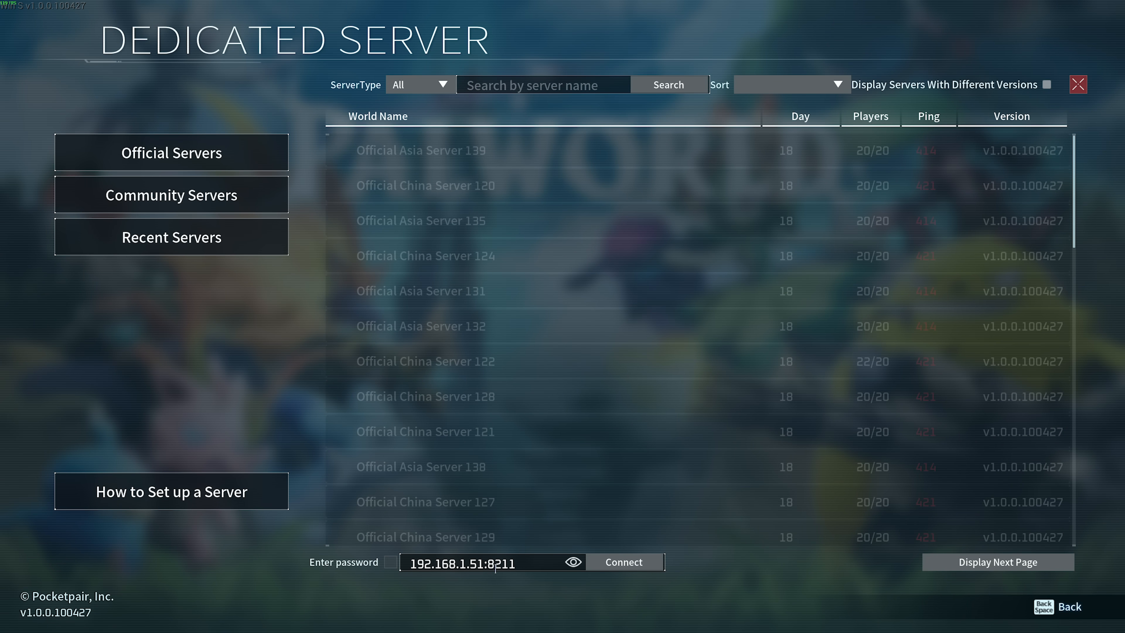
pyautogui.click(628, 571)
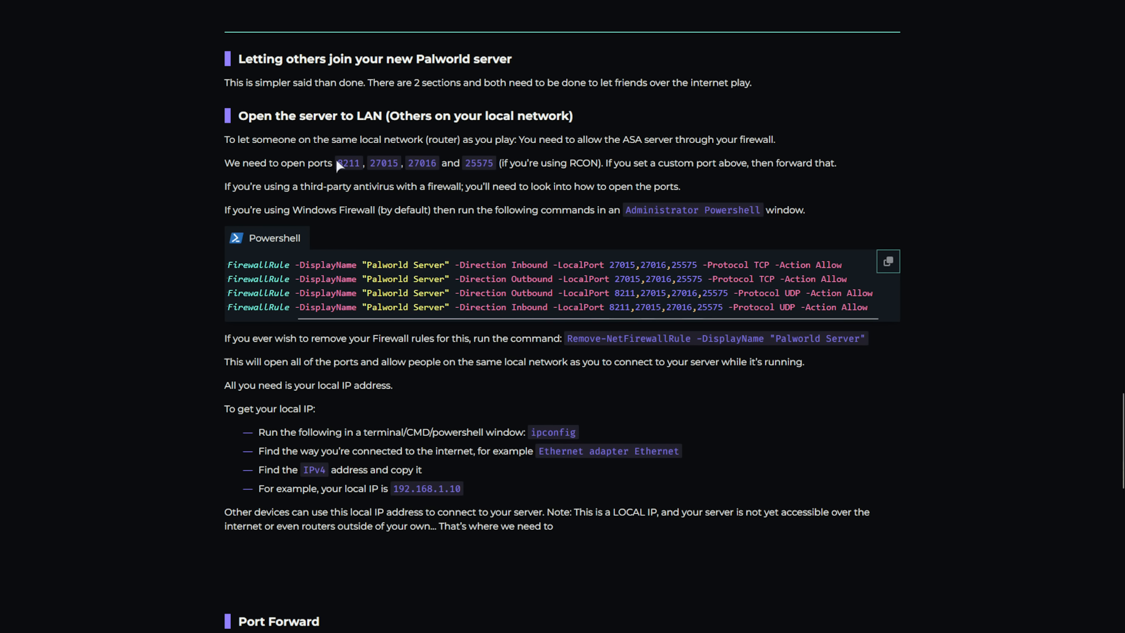
# - Review the guide's ports to open (8211, 27015, 27016) and copy 8211
pyautogui.moveTo(337, 162); pyautogui.dragTo(494, 163)
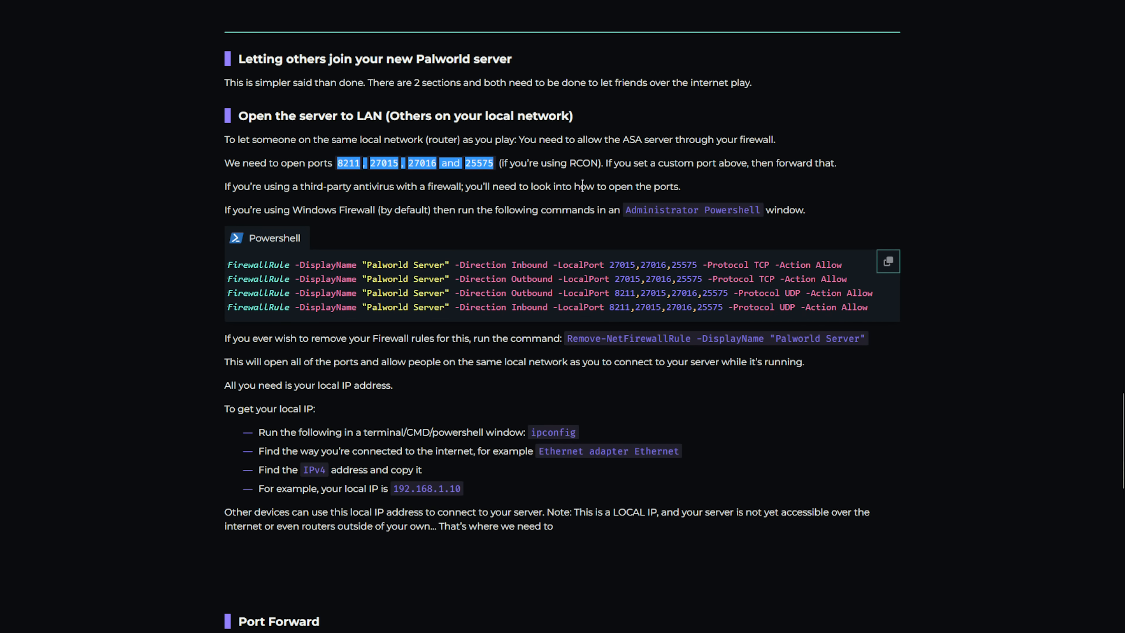
pyautogui.click(576, 205)
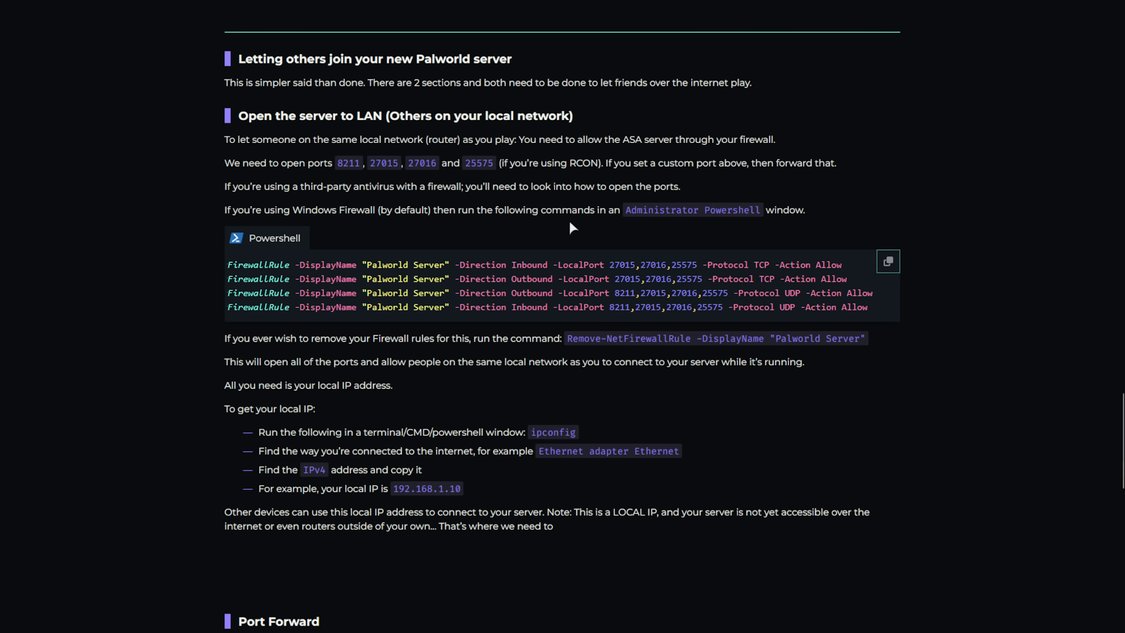
pyautogui.doubleClick(355, 164)
pyautogui.doubleClick(387, 162)
pyautogui.doubleClick(425, 164)
pyautogui.doubleClick(349, 163)
pyautogui.hotkey('ctrl', 'c')
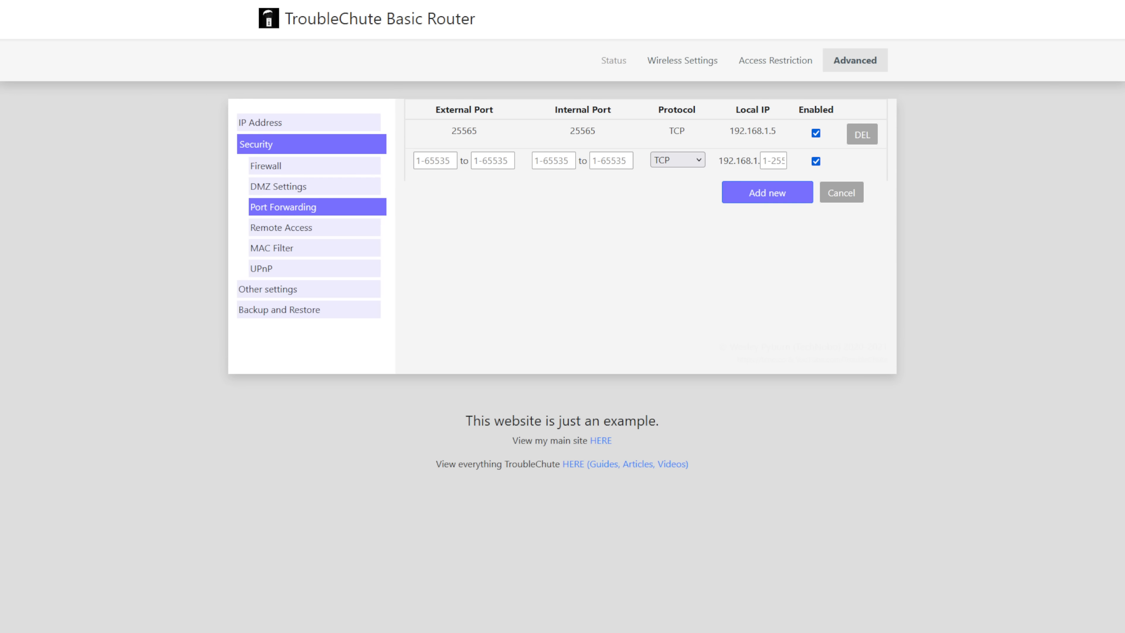
# - Enter 8211 as the start and end of both the external and internal port ranges
pyautogui.click(451, 158)
pyautogui.hotkey('ctrl', 'v')
pyautogui.click(565, 159)
pyautogui.hotkey('ctrl', 'v')
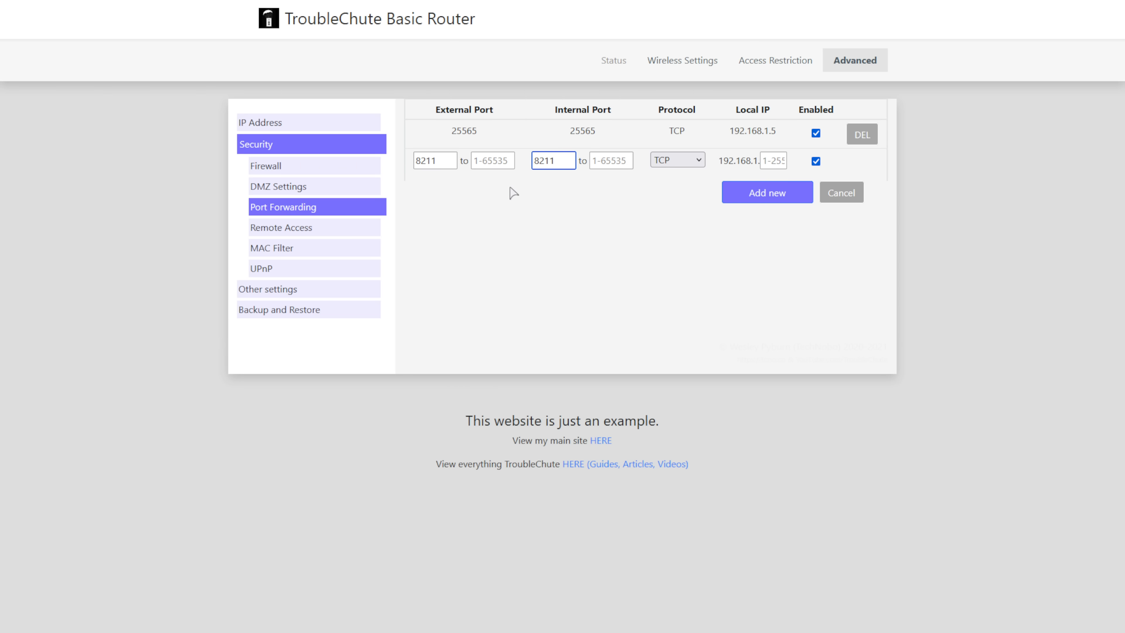
pyautogui.click(495, 160)
pyautogui.hotkey('ctrl', 'v')
pyautogui.click(620, 161)
pyautogui.hotkey('ctrl', 'v')
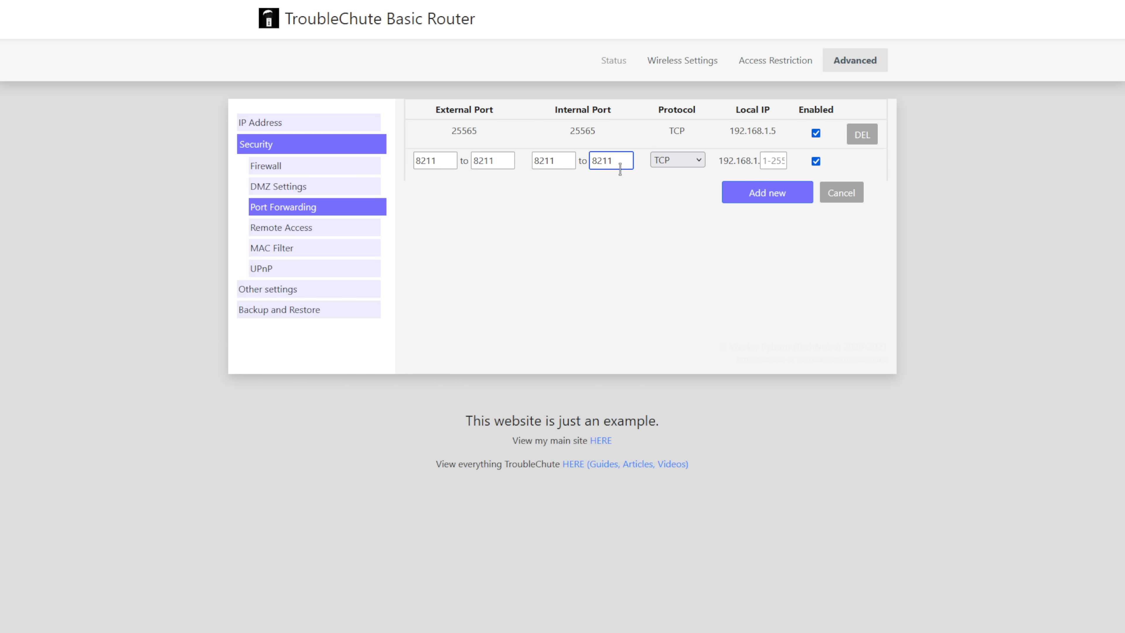
# - Set the new forwarding rule's protocol to TCP/UDP
pyautogui.click(673, 163)
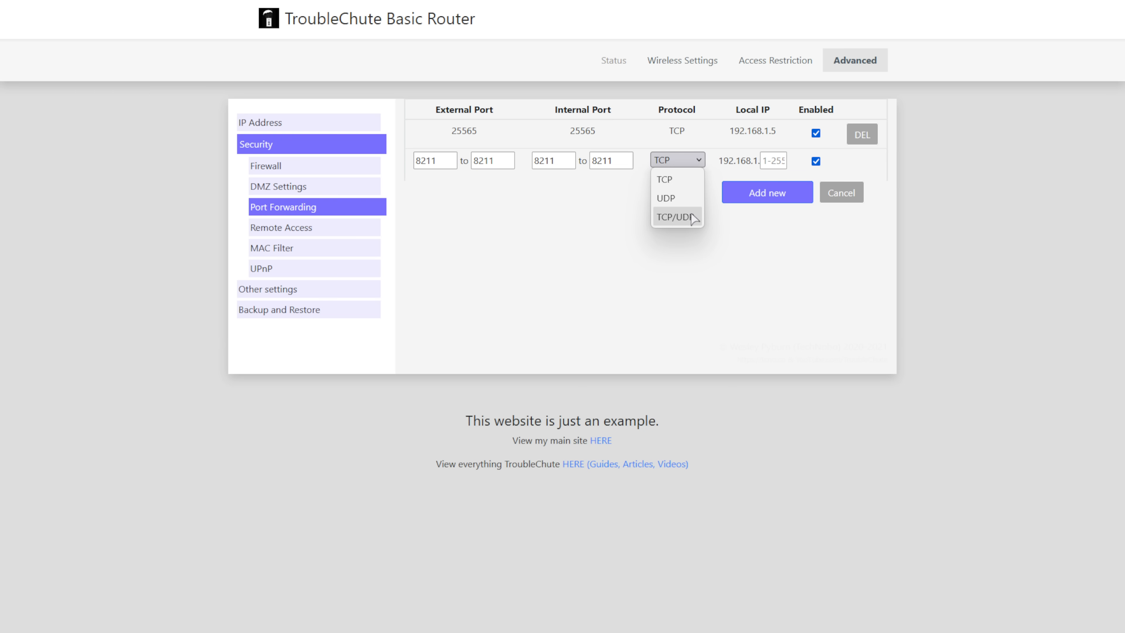
pyautogui.click(694, 217)
pyautogui.click(694, 164)
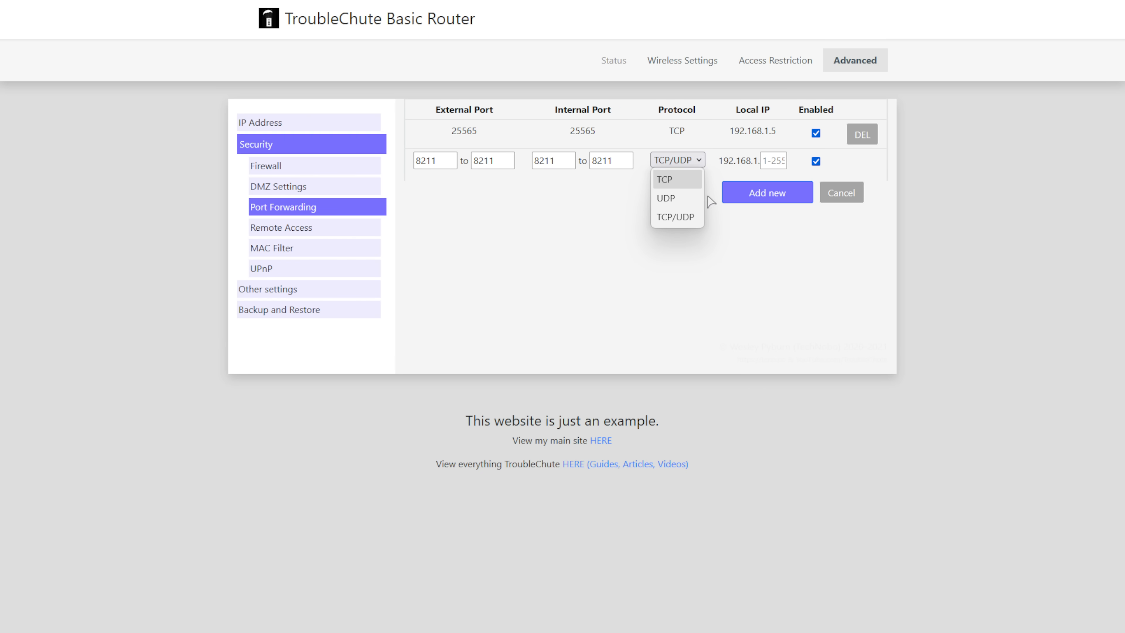
pyautogui.click(699, 159)
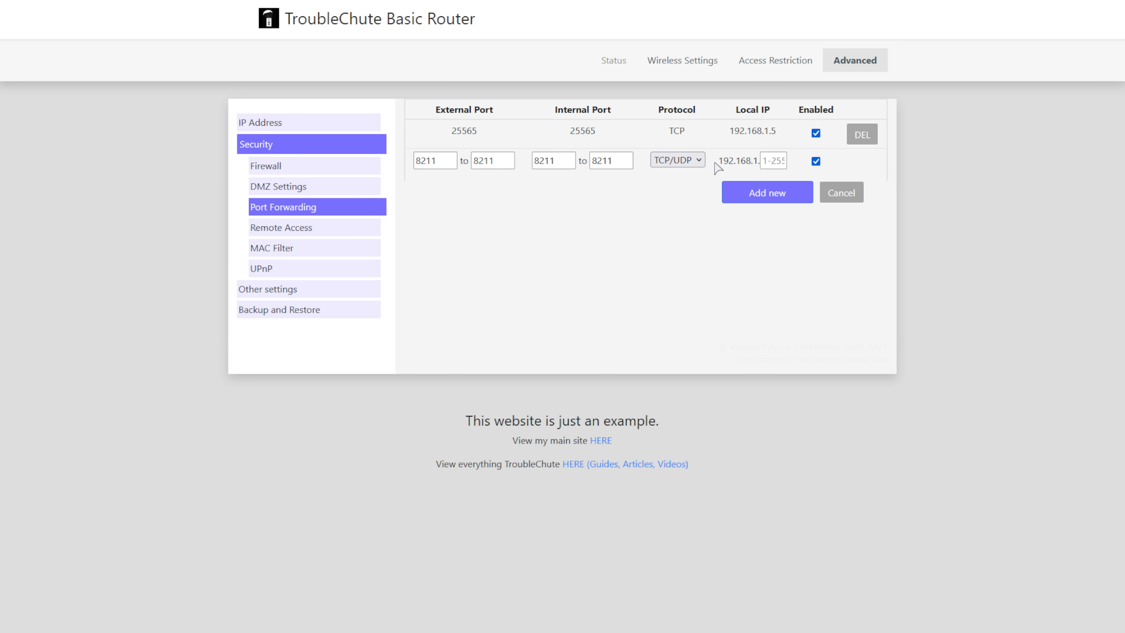
pyautogui.moveTo(716, 162); pyautogui.dragTo(758, 161)
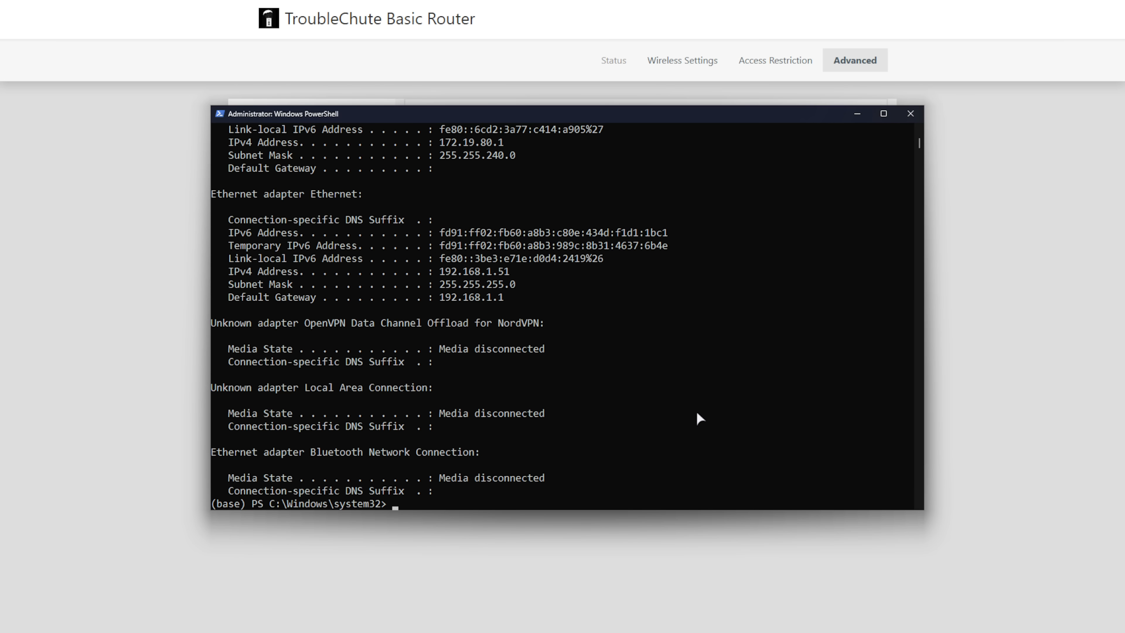
pyautogui.scroll(5, 704, 407)
pyautogui.scroll(3, 703, 413)
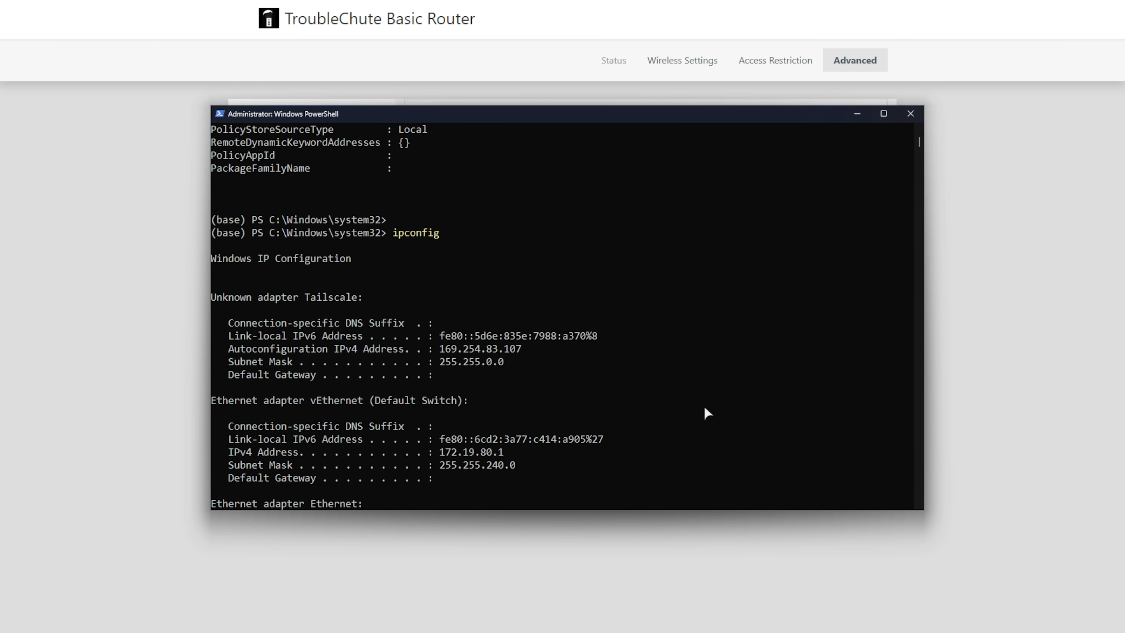
pyautogui.moveTo(441, 232); pyautogui.dragTo(392, 234)
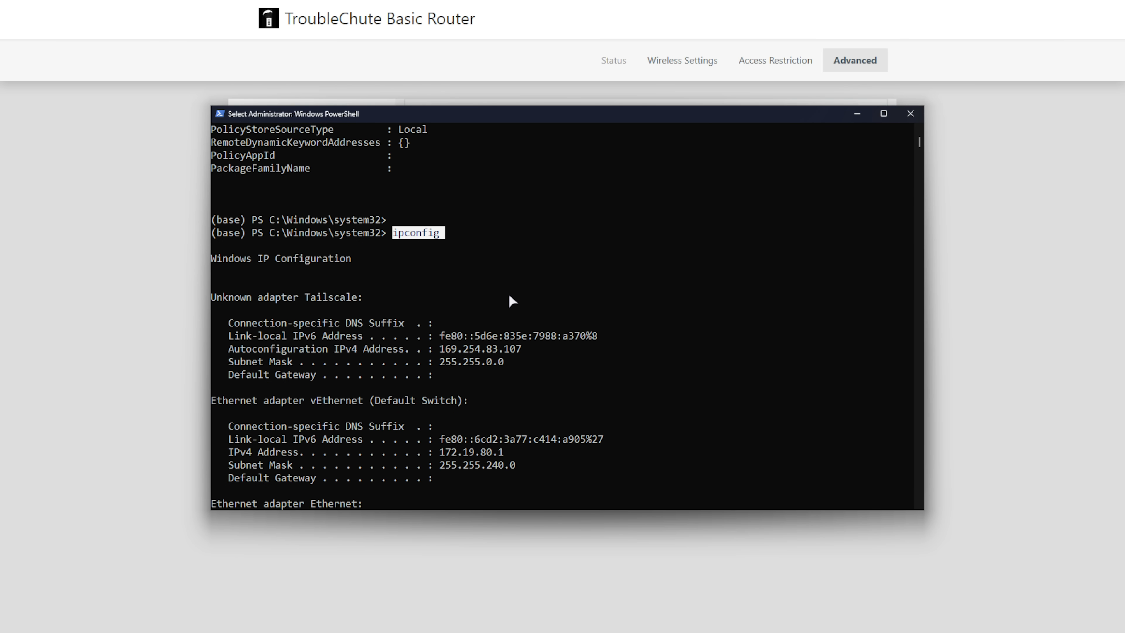
pyautogui.scroll(-7, 507, 291)
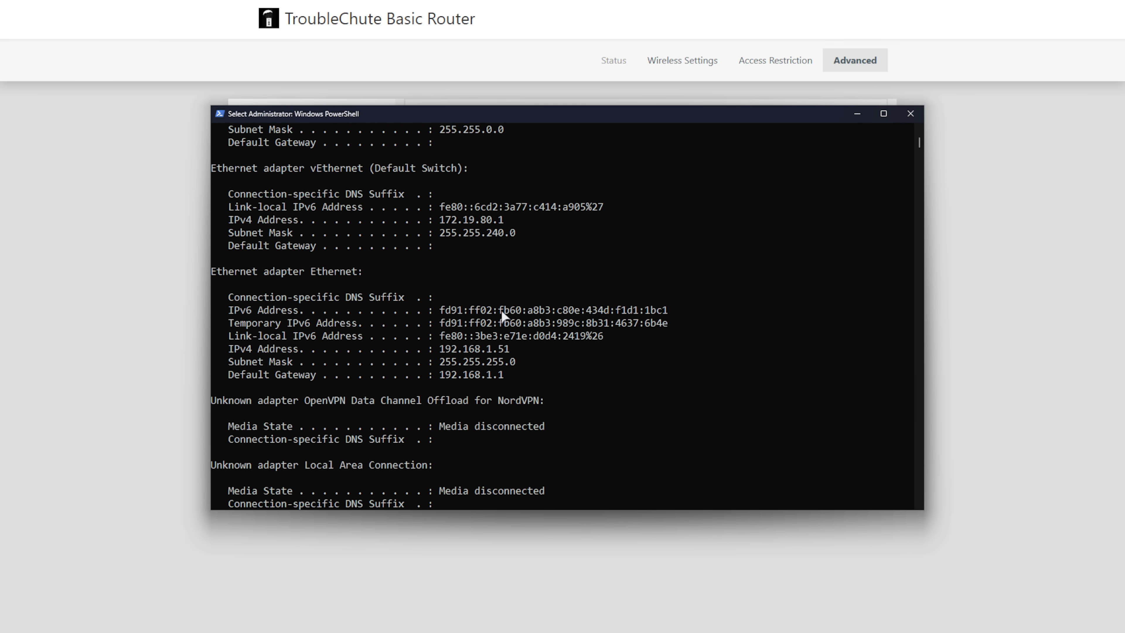
pyautogui.moveTo(371, 232); pyautogui.dragTo(211, 234)
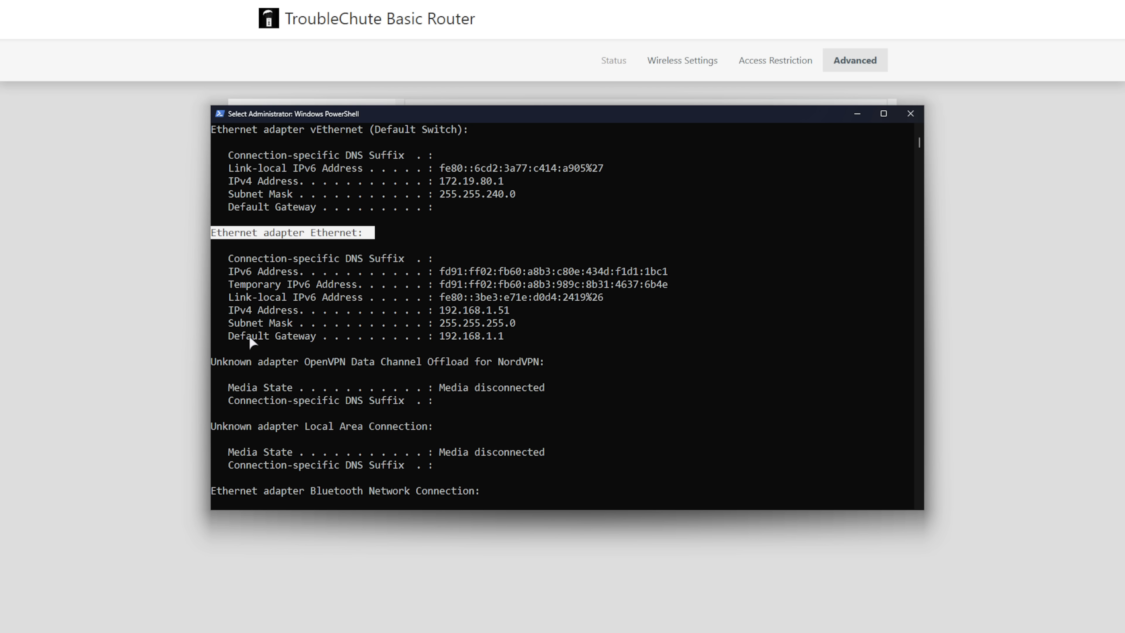
pyautogui.moveTo(230, 309); pyautogui.dragTo(512, 315)
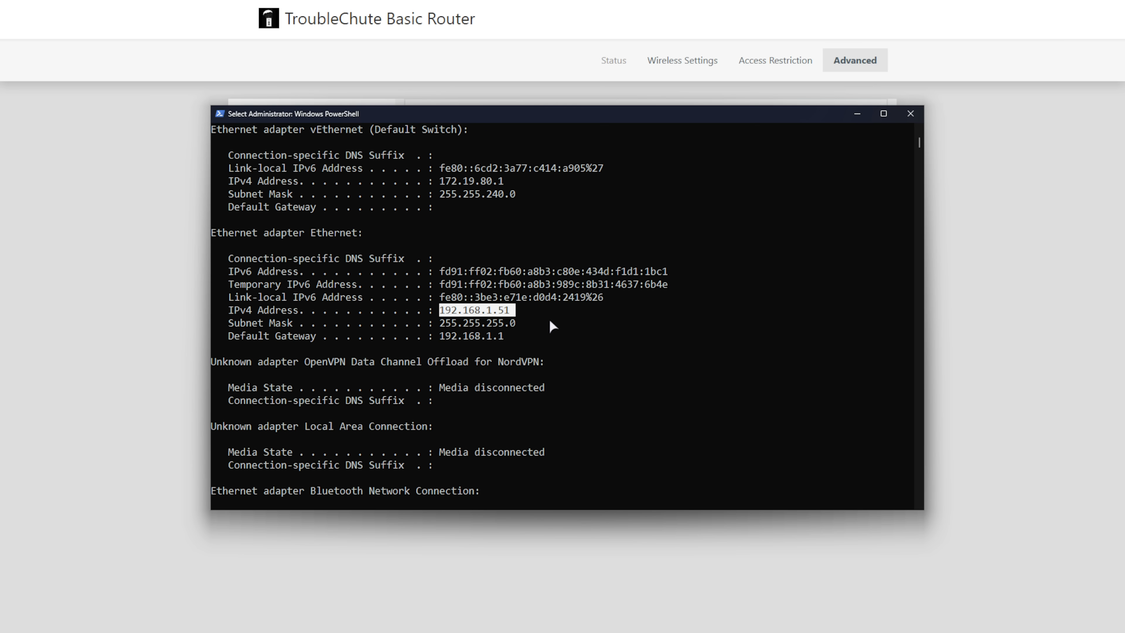
# - Enter 51 as the last local IP octet and add the 8211 TCP/UDP rule
pyautogui.click(963, 193)
pyautogui.click(772, 160)
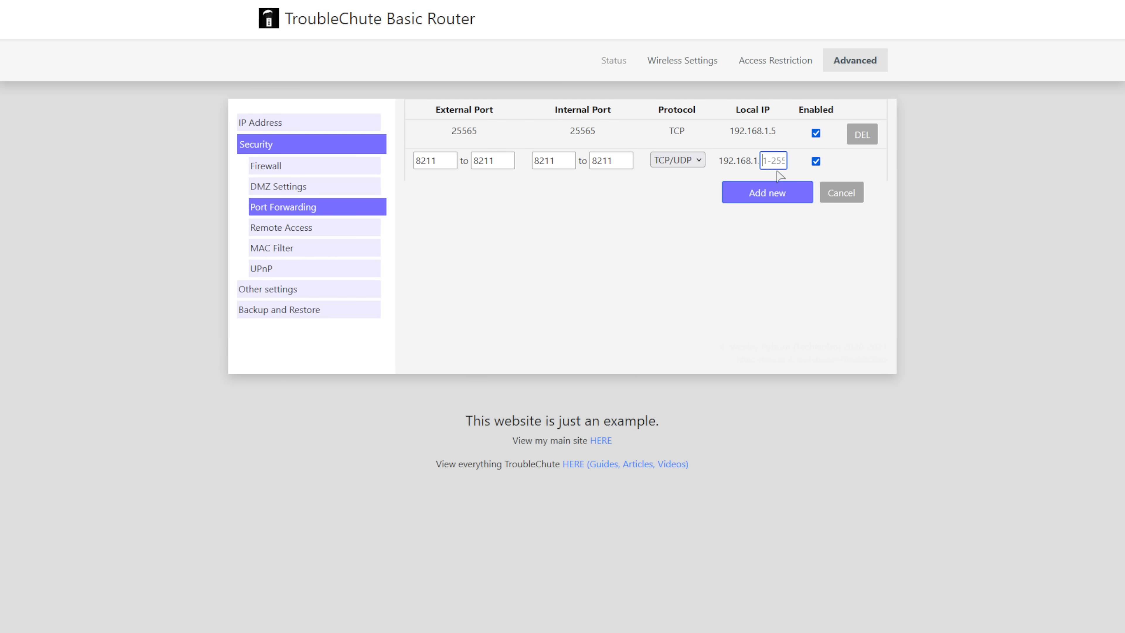
pyautogui.write('51')
pyautogui.click(783, 198)
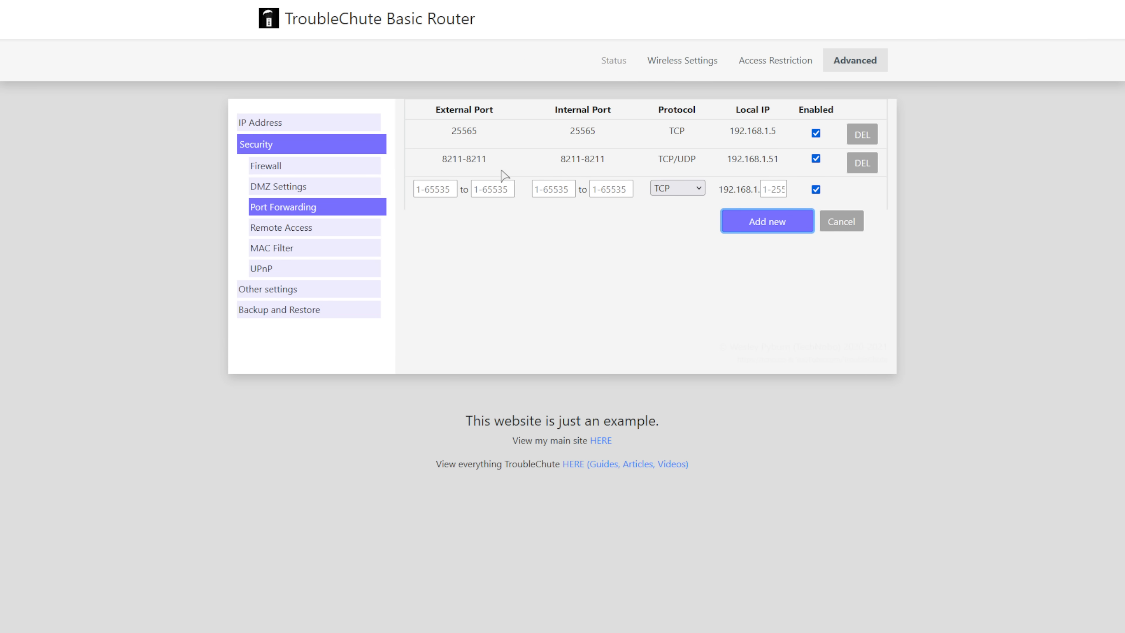
# - Check the saved 8211 rule and copy port 27015 from the guide
pyautogui.moveTo(441, 161); pyautogui.dragTo(496, 164)
pyautogui.click(548, 252)
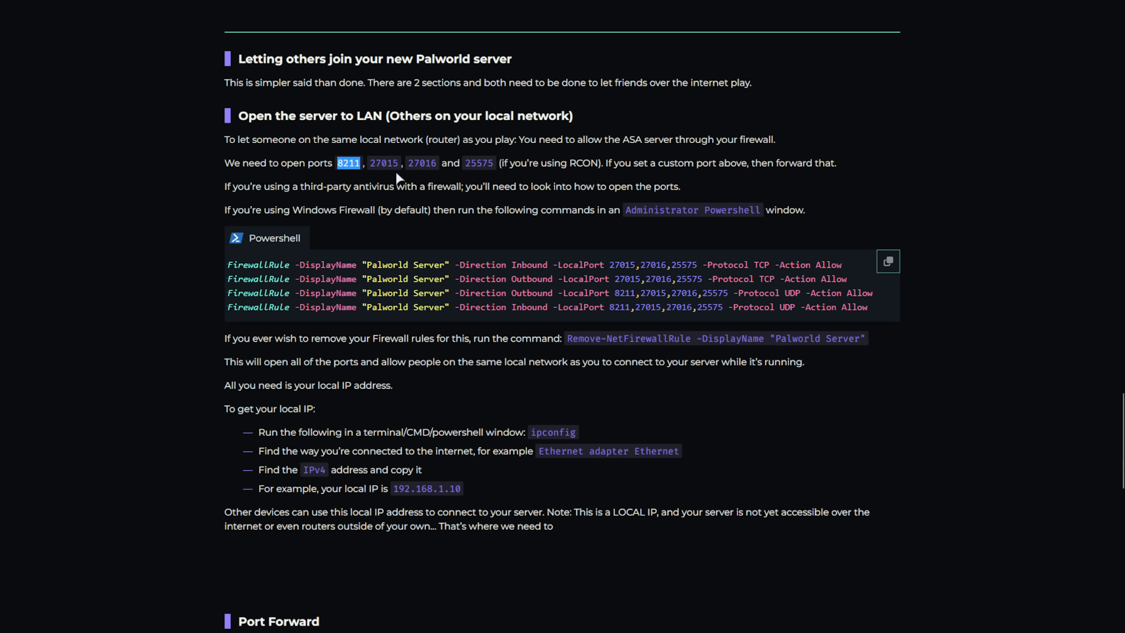
pyautogui.doubleClick(383, 164)
pyautogui.moveTo(340, 160); pyautogui.dragTo(438, 163)
pyautogui.doubleClick(384, 162)
pyautogui.hotkey('ctrl', 'c')
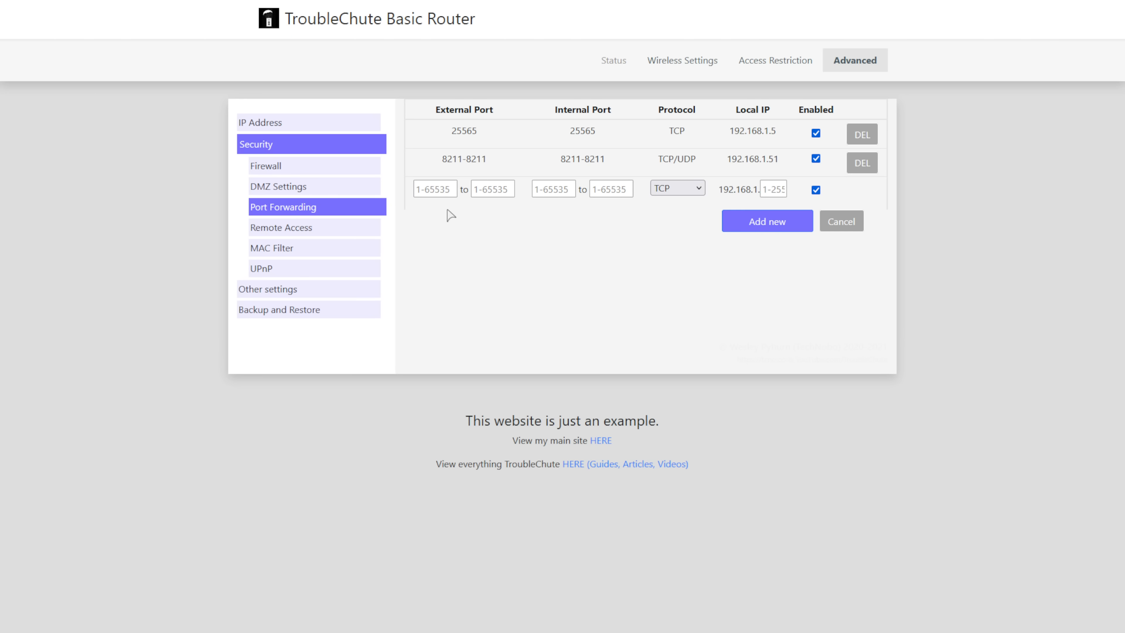
# - Enter 27015–27016 as both the external and internal port range
pyautogui.click(445, 189)
pyautogui.hotkey('ctrl', 'v')
pyautogui.click(562, 188)
pyautogui.hotkey('ctrl', 'v')
pyautogui.click(499, 190)
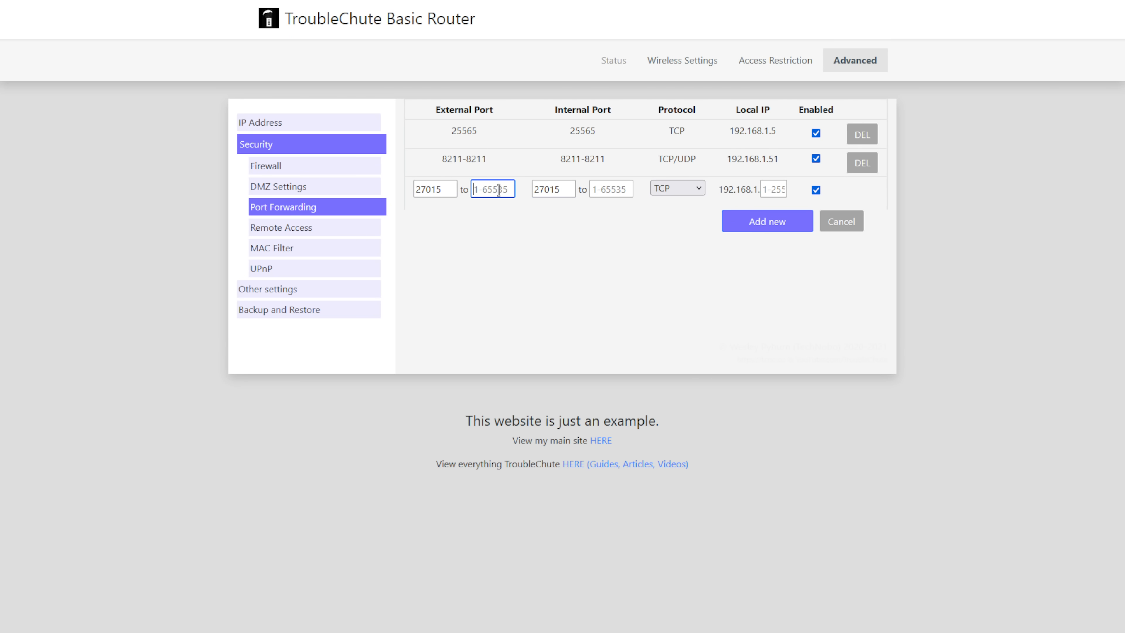
pyautogui.hotkey('ctrl', 'v')
pyautogui.press('BackSpace')
pyautogui.write('6')
pyautogui.click(575, 204)
pyautogui.click(611, 186)
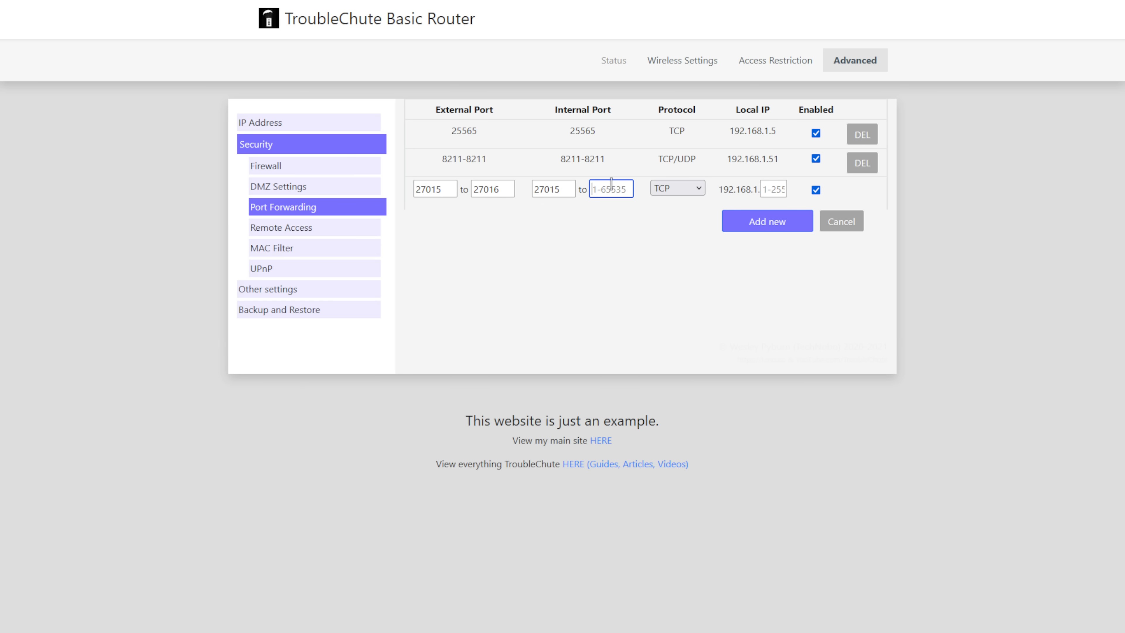
pyautogui.hotkey('ctrl', 'v')
pyautogui.press('BackSpace')
pyautogui.write('6')
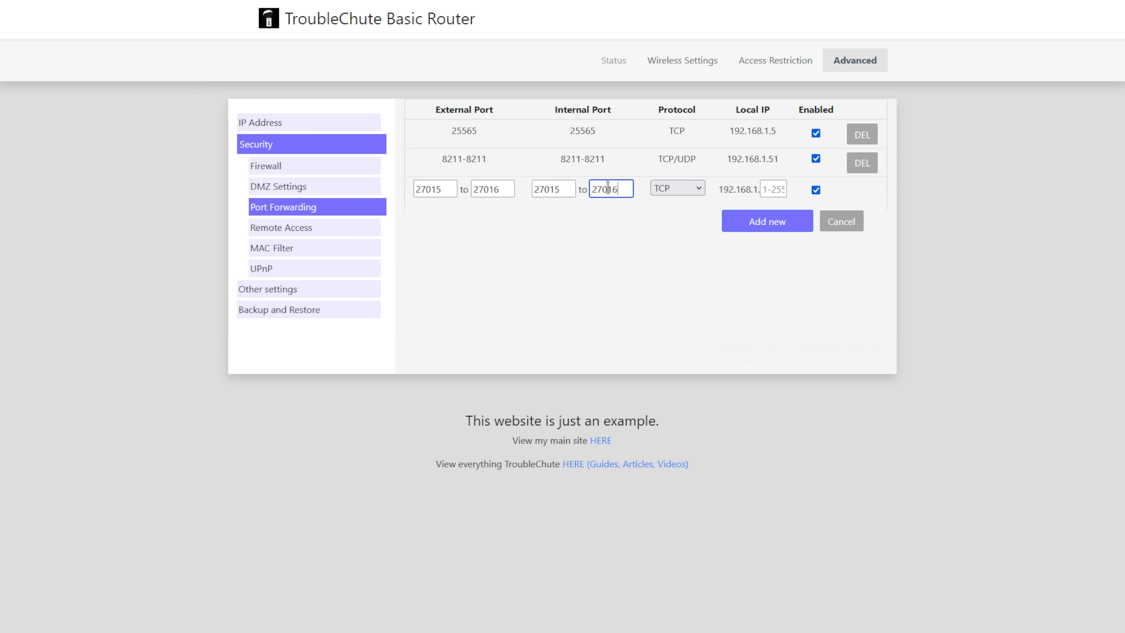
# - Choose TCP/UDP, set the local IP to 192.168.1.51, and add the rule
pyautogui.click(658, 195)
pyautogui.click(673, 246)
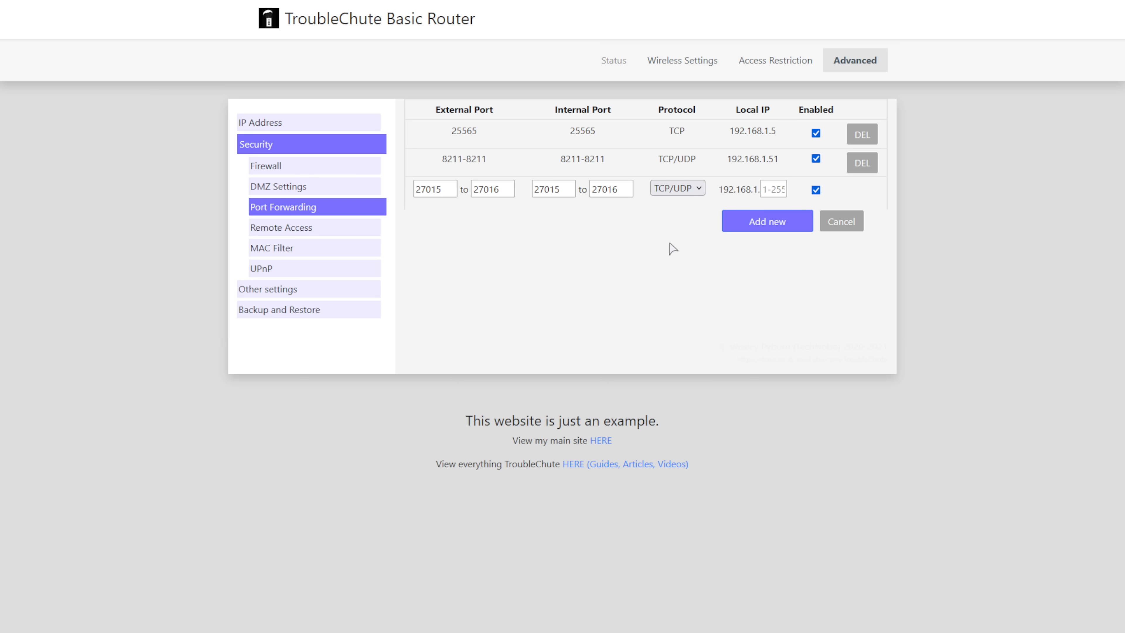
pyautogui.click(776, 183)
pyautogui.write('51')
pyautogui.click(806, 221)
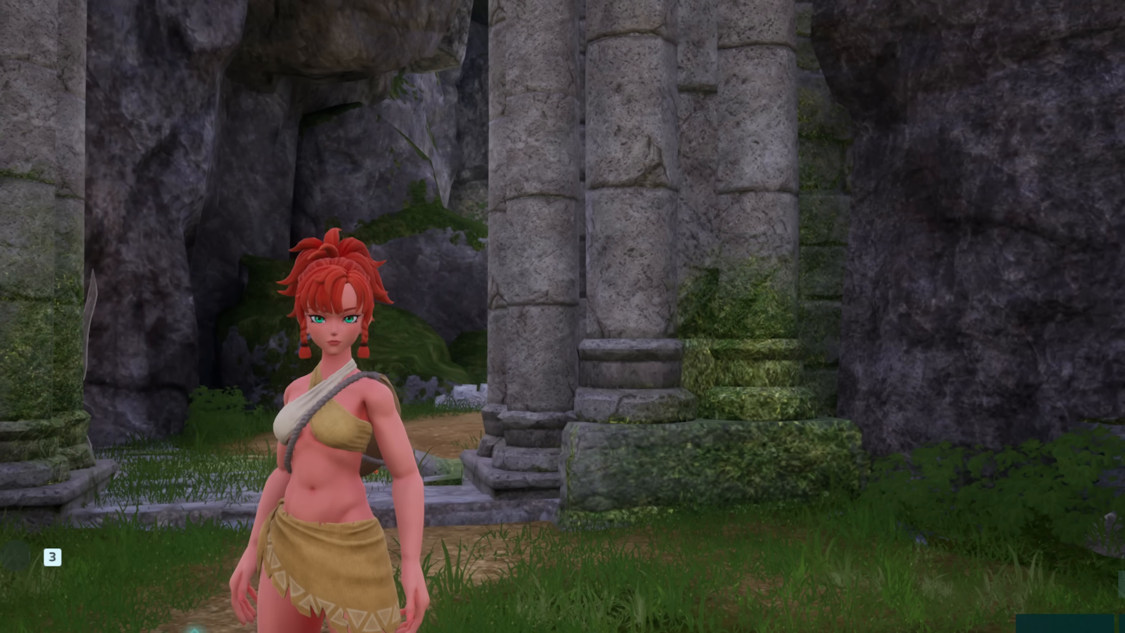
# - Leave the current world and return to Palworld's title screen
pyautogui.press('Escape')
pyautogui.click(206, 579)
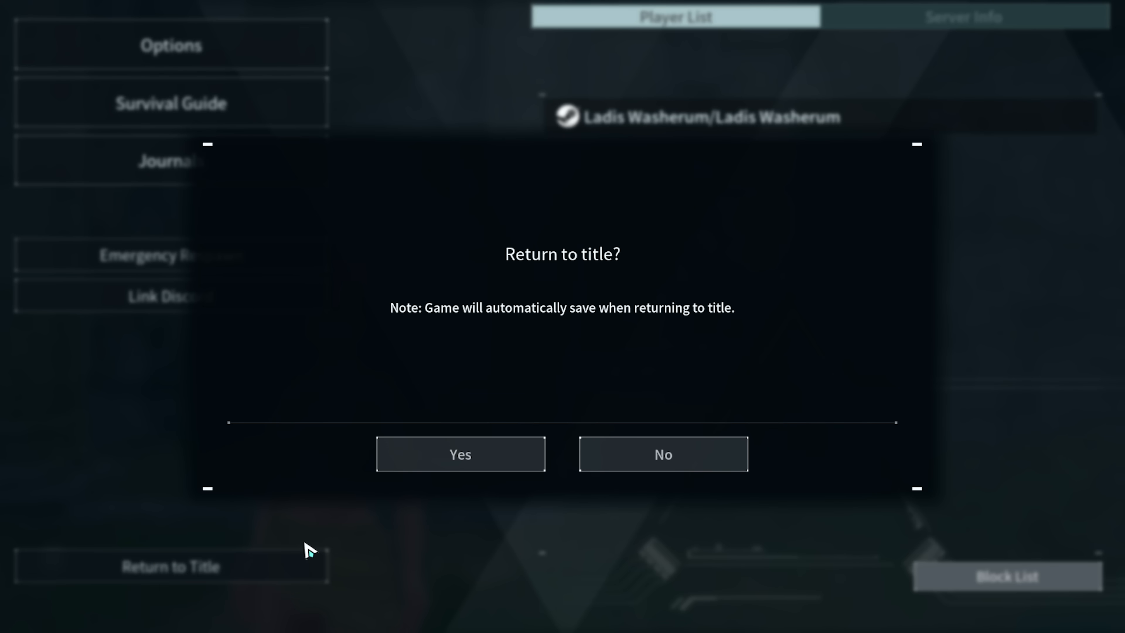
pyautogui.click(515, 458)
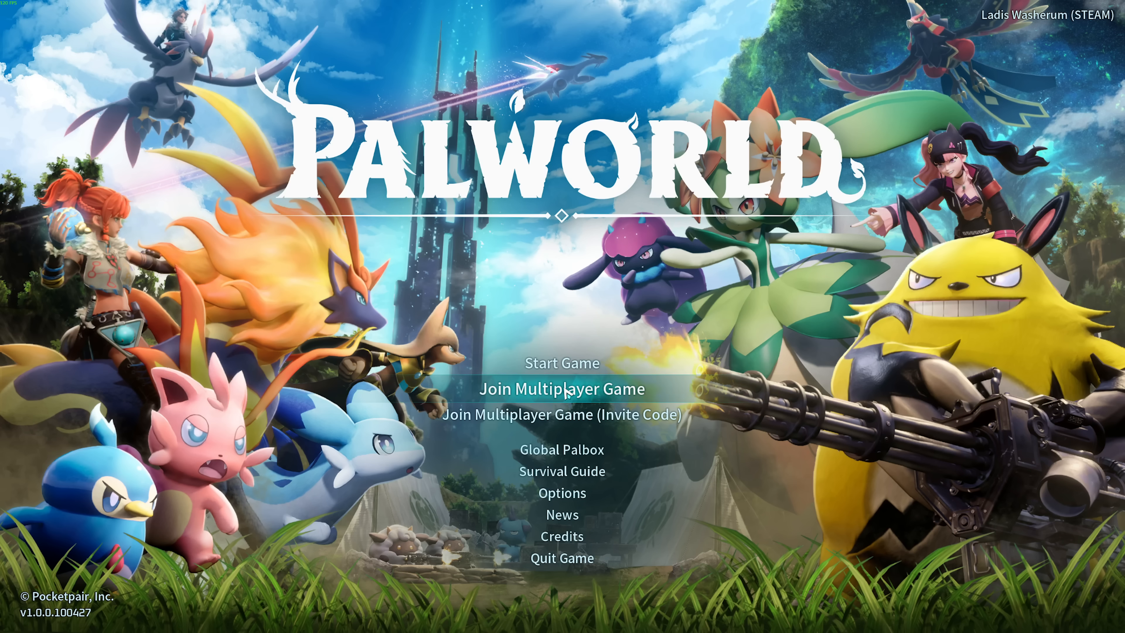
# - Open the community server list and search it for troublechute
pyautogui.click(567, 390)
pyautogui.click(237, 192)
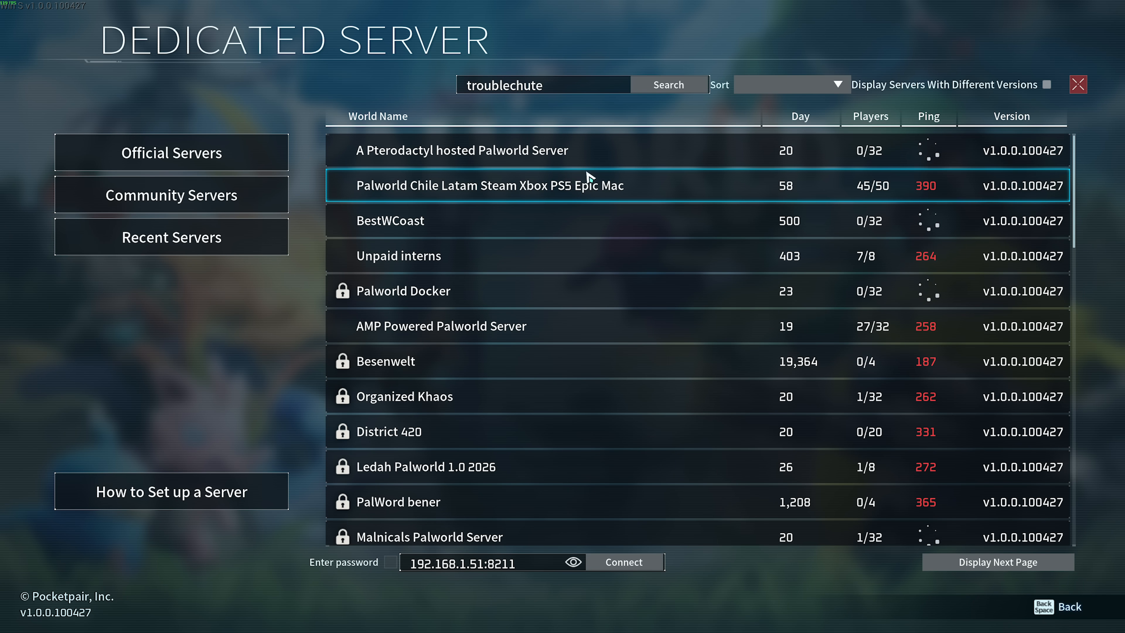
pyautogui.click(588, 85)
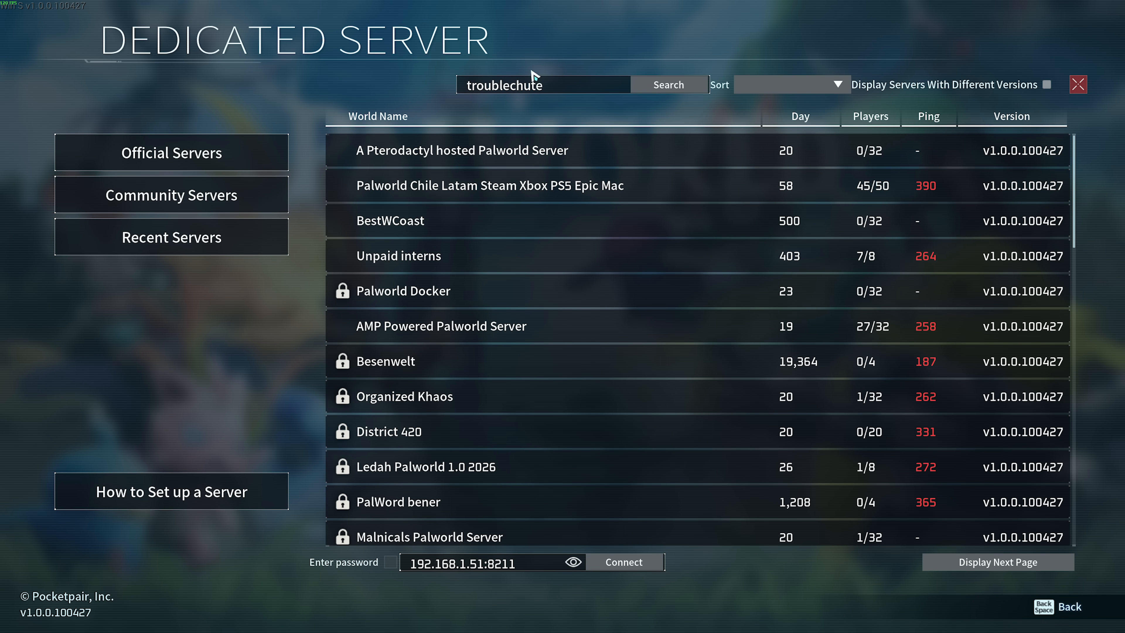
pyautogui.click(662, 82)
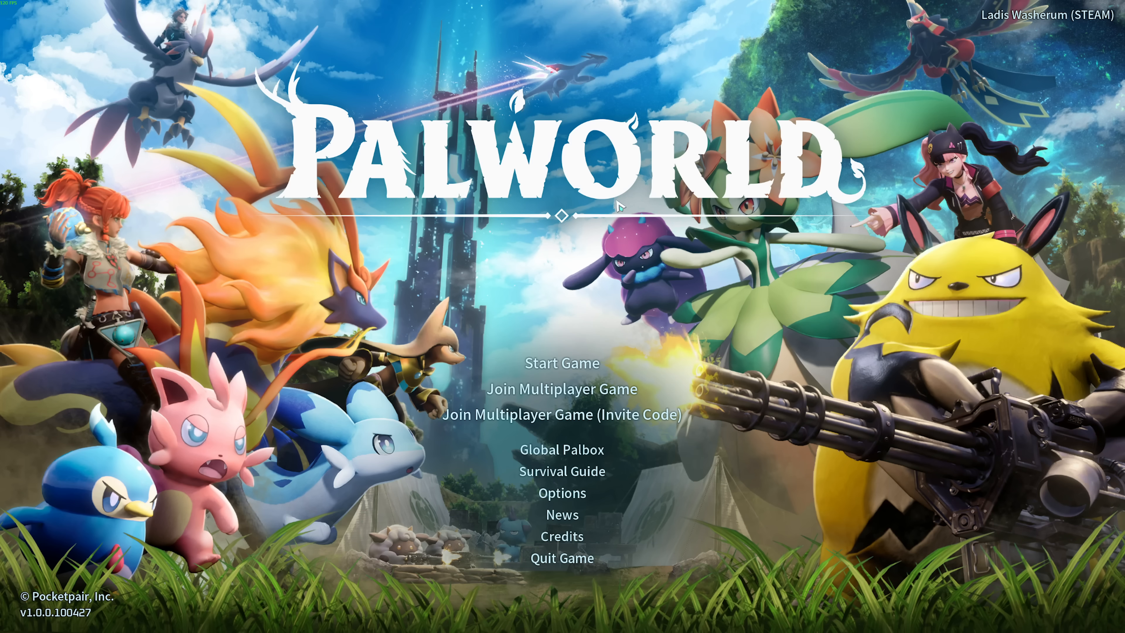
pyautogui.click(570, 363)
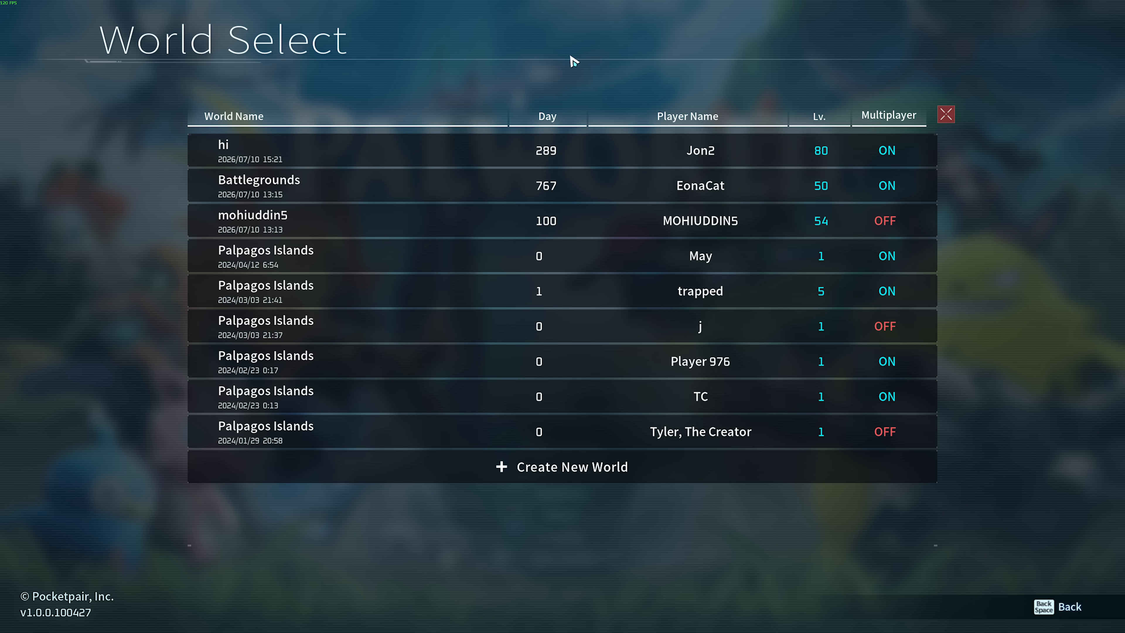
pyautogui.click(946, 114)
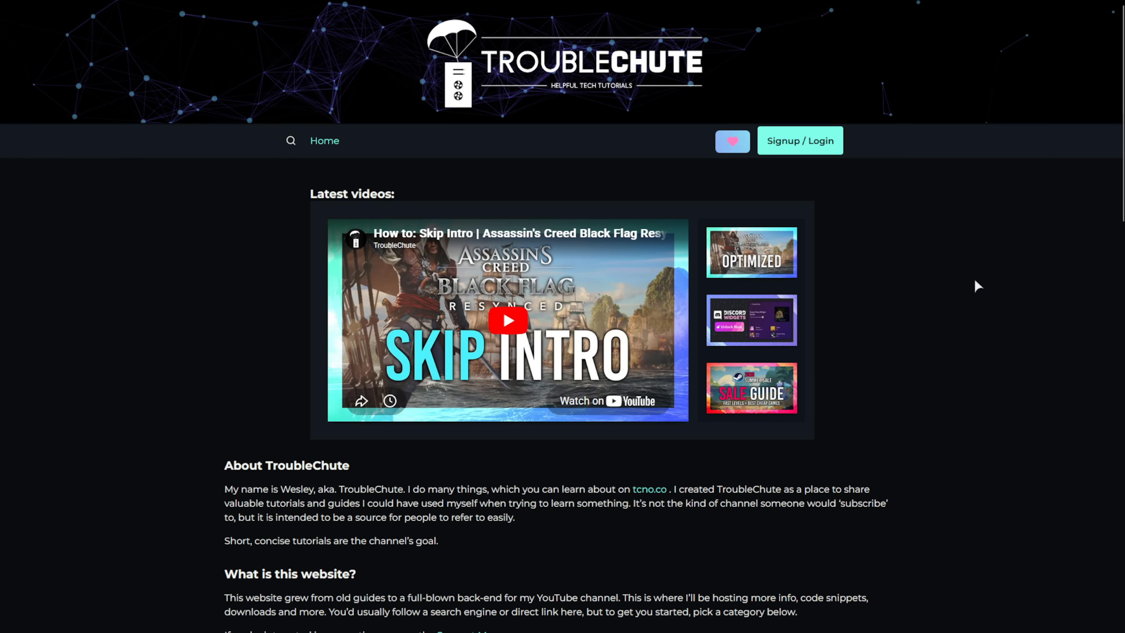
# - Open the 'Convert a Palworld Local Save for a Dedicated Server' article and scroll through its converter steps
pyautogui.middleClick(962, 224)
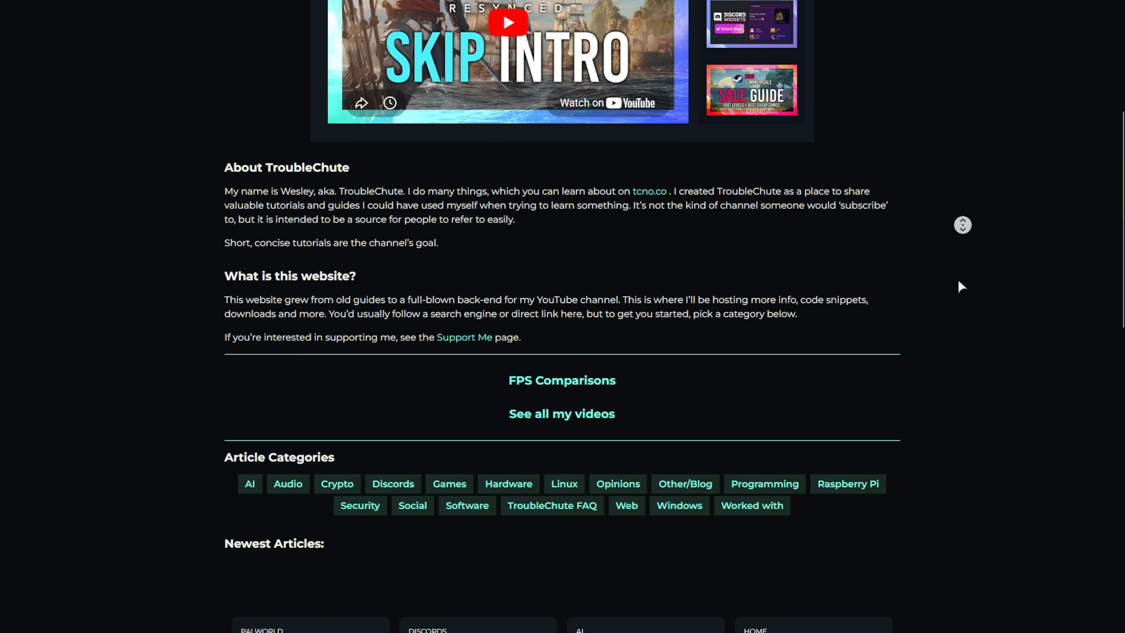
pyautogui.middleClick(957, 280)
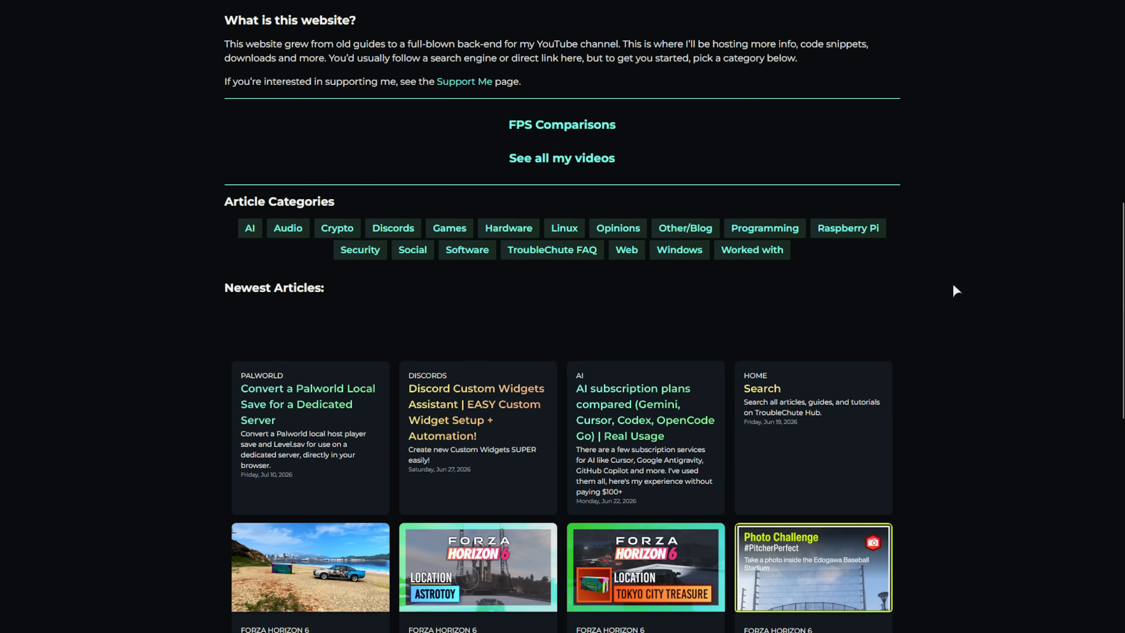
pyautogui.click(345, 422)
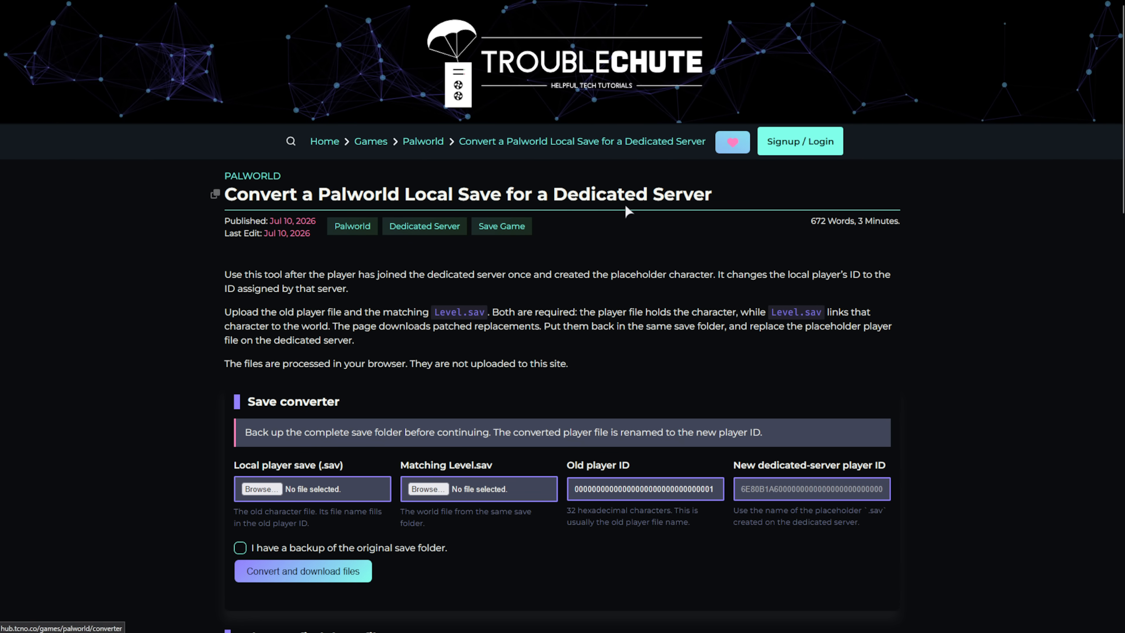
pyautogui.scroll(-3, 626, 220)
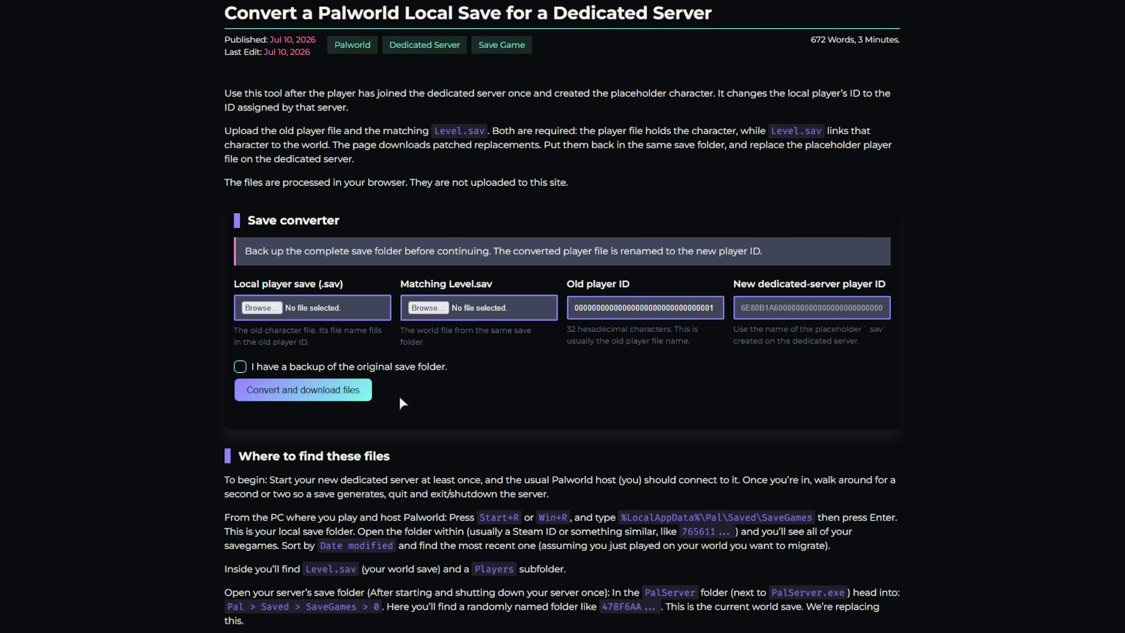
pyautogui.middleClick(889, 151)
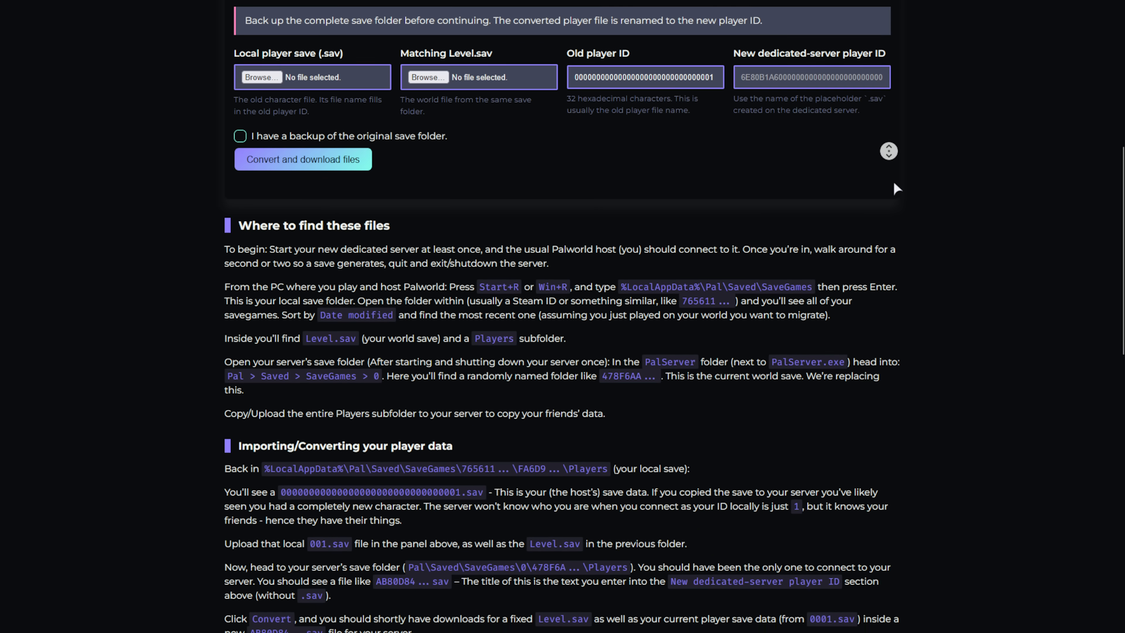
pyautogui.scroll(-8, 893, 183)
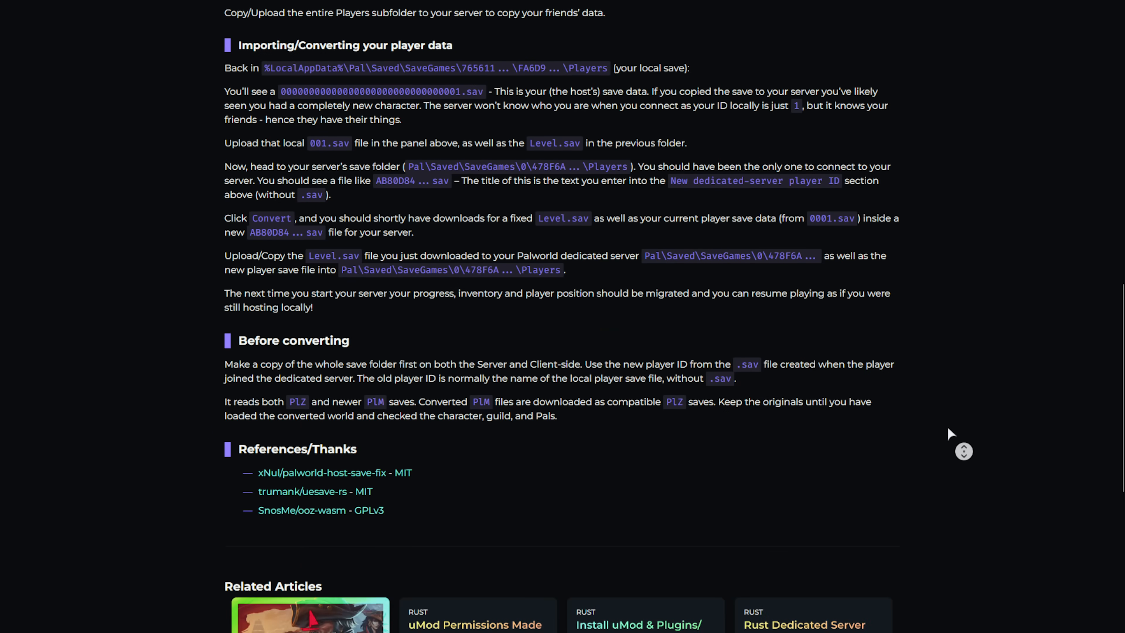
pyautogui.middleClick(945, 408)
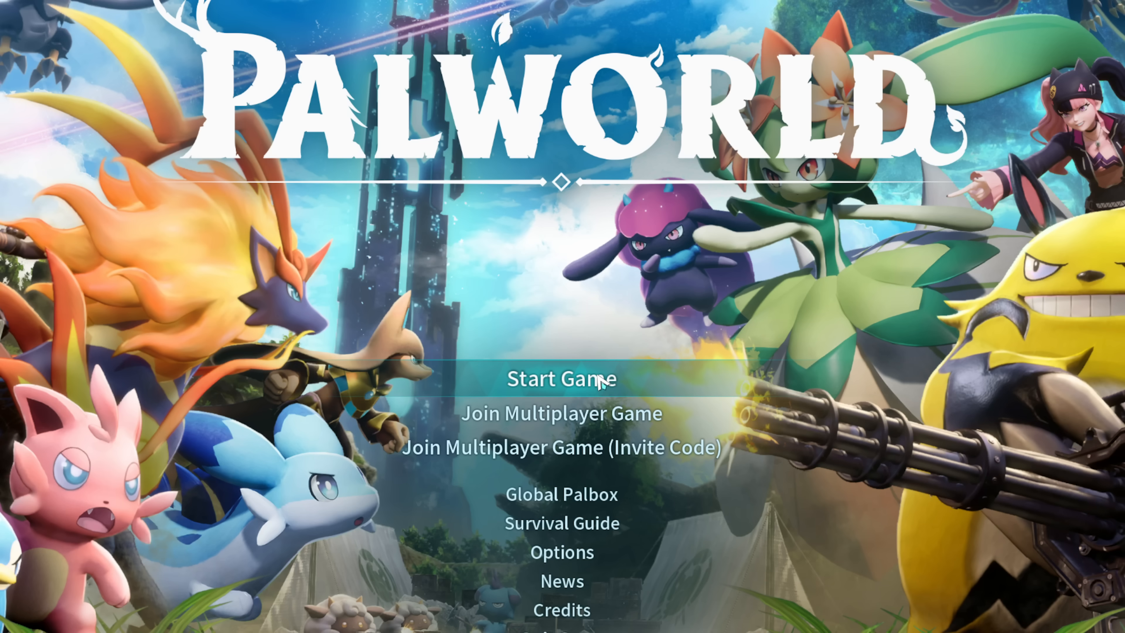
# - Back out of the world and server lists to the title menu, then open Run with %LocalAppData%\Pal
pyautogui.click(598, 376)
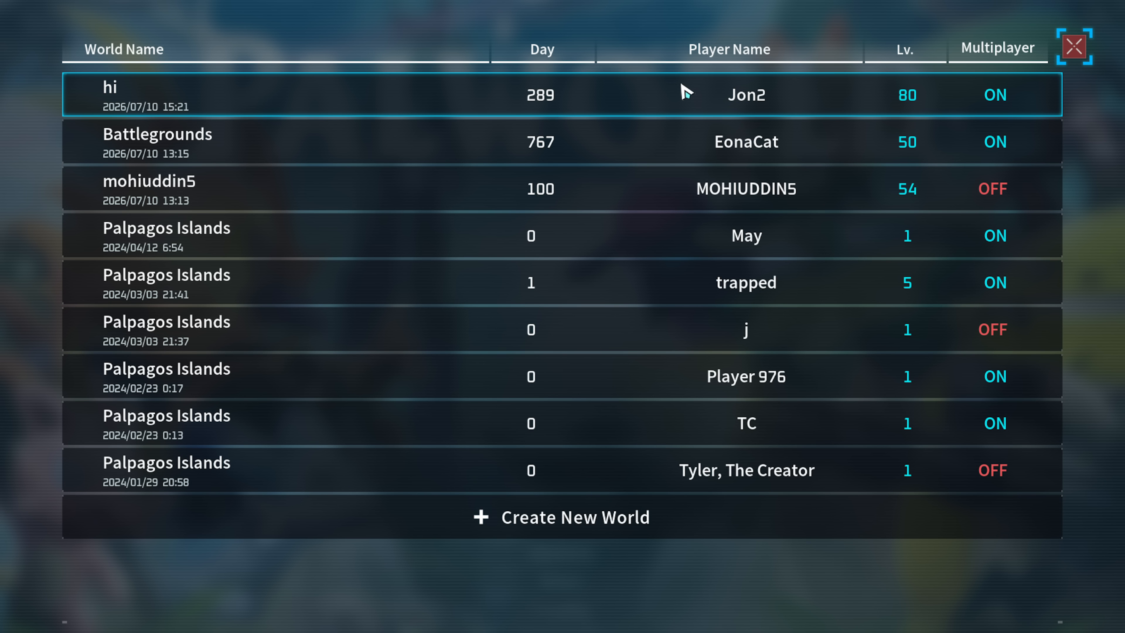
pyautogui.press('Escape')
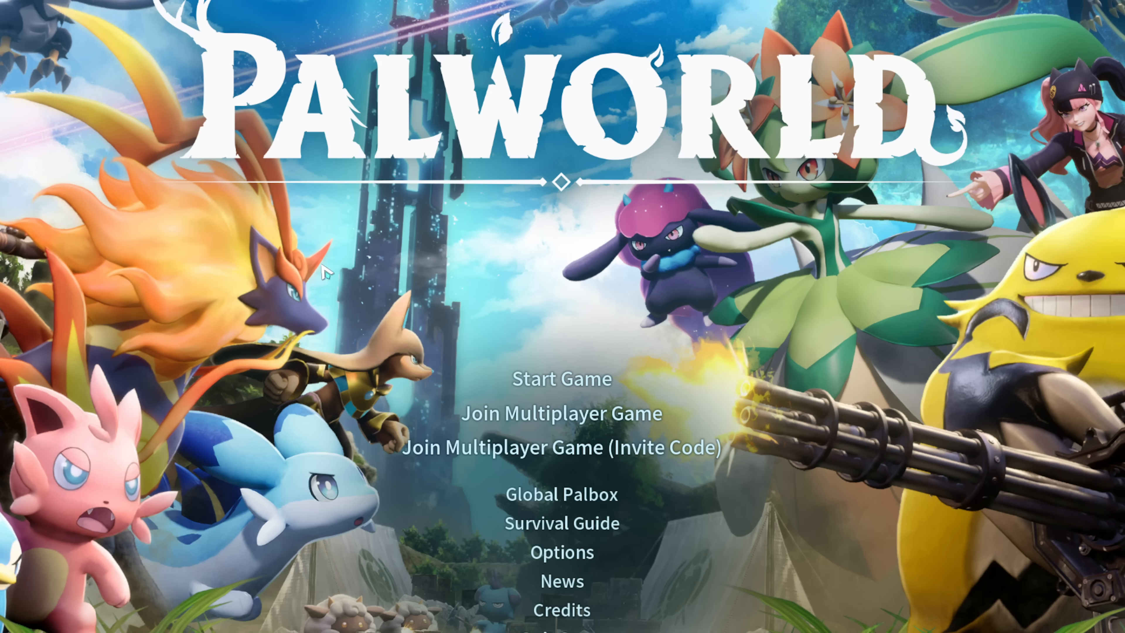
pyautogui.click(650, 416)
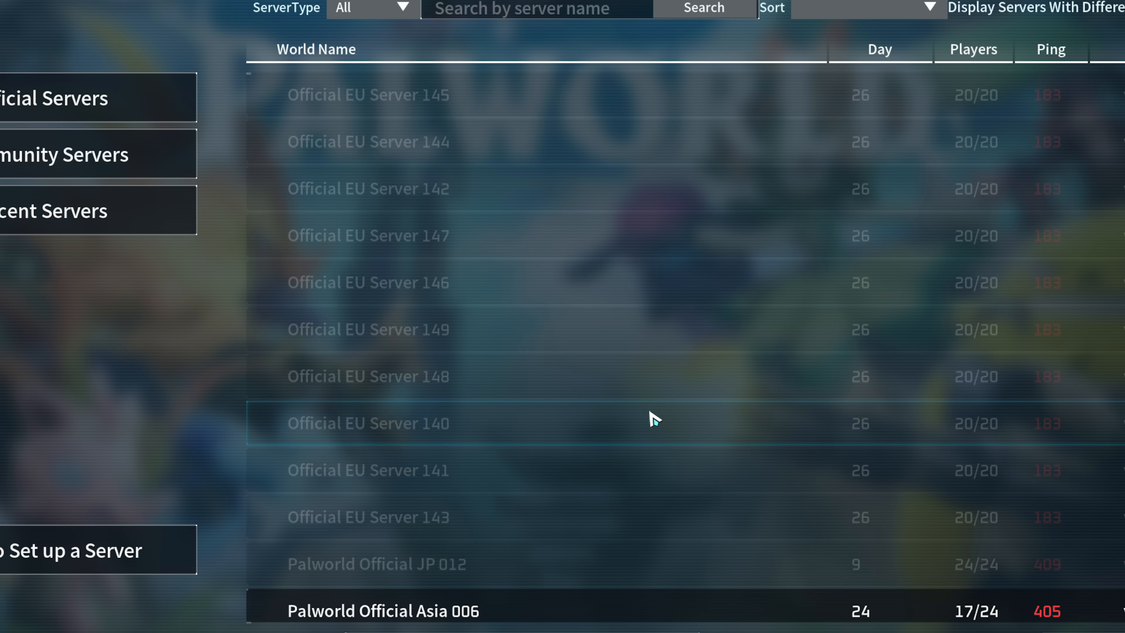
pyautogui.press('Escape')
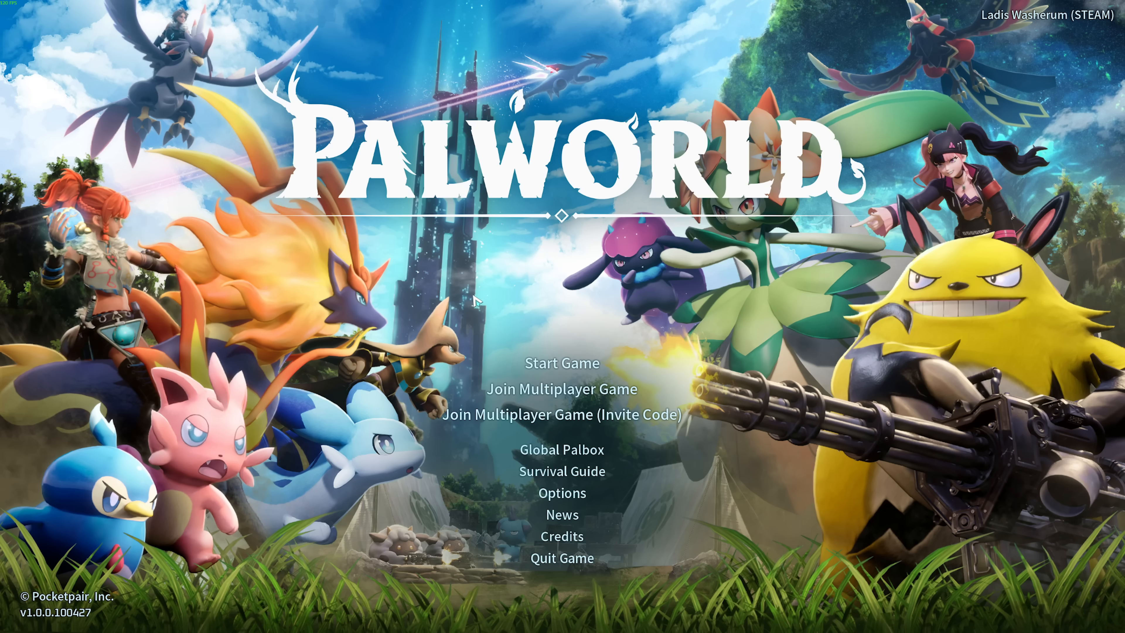
pyautogui.press('super+r')
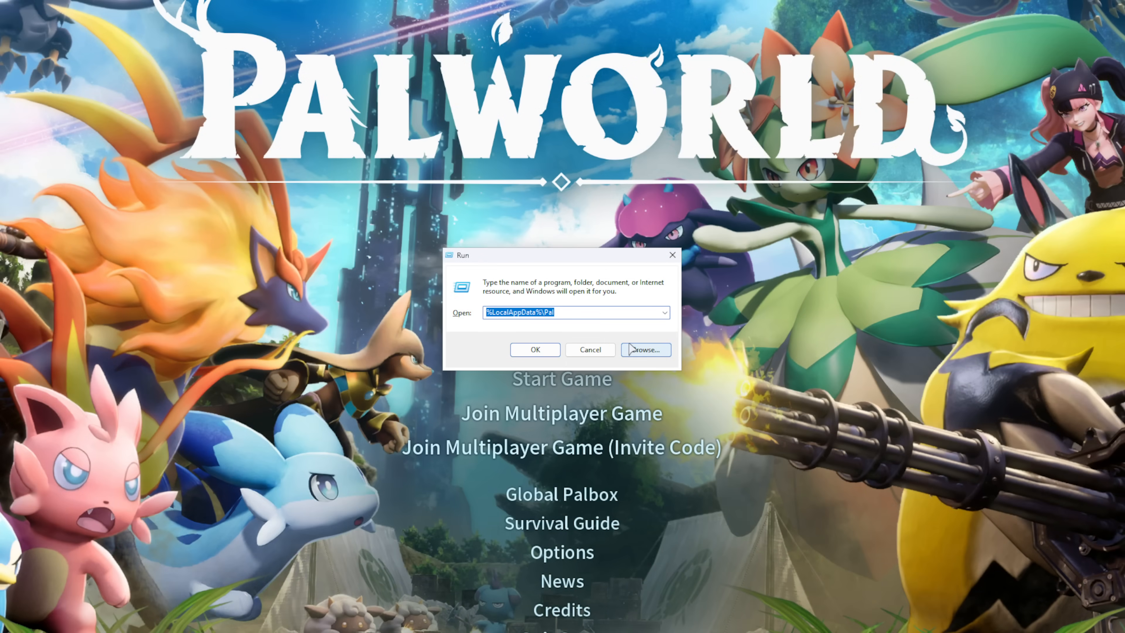
# - Open the local %LocalAppData%\Pal folder and go into Saved > SaveGames
pyautogui.click(561, 313)
pyautogui.moveTo(537, 314); pyautogui.dragTo(493, 311)
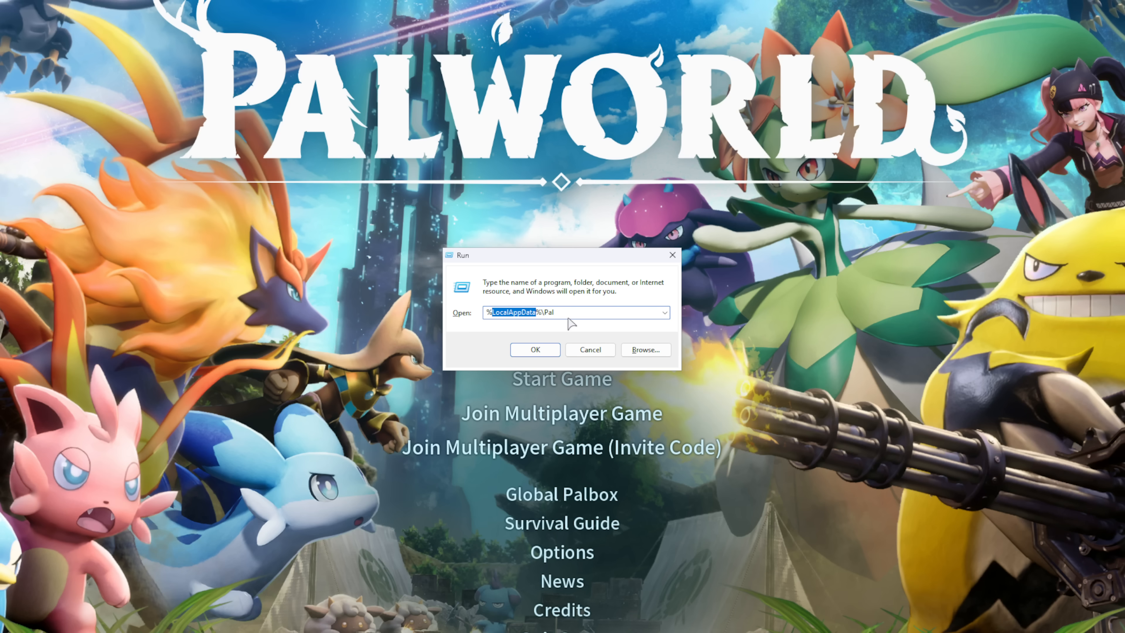
pyautogui.moveTo(541, 312); pyautogui.dragTo(576, 312)
pyautogui.click(549, 349)
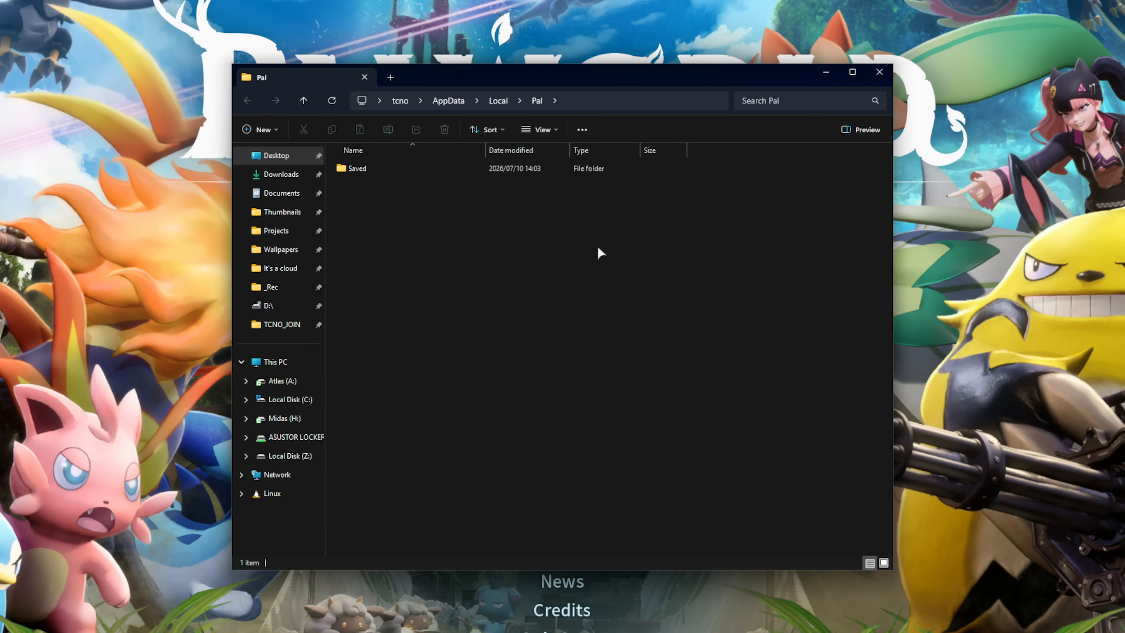
pyautogui.click(485, 167)
pyautogui.doubleClick(485, 166)
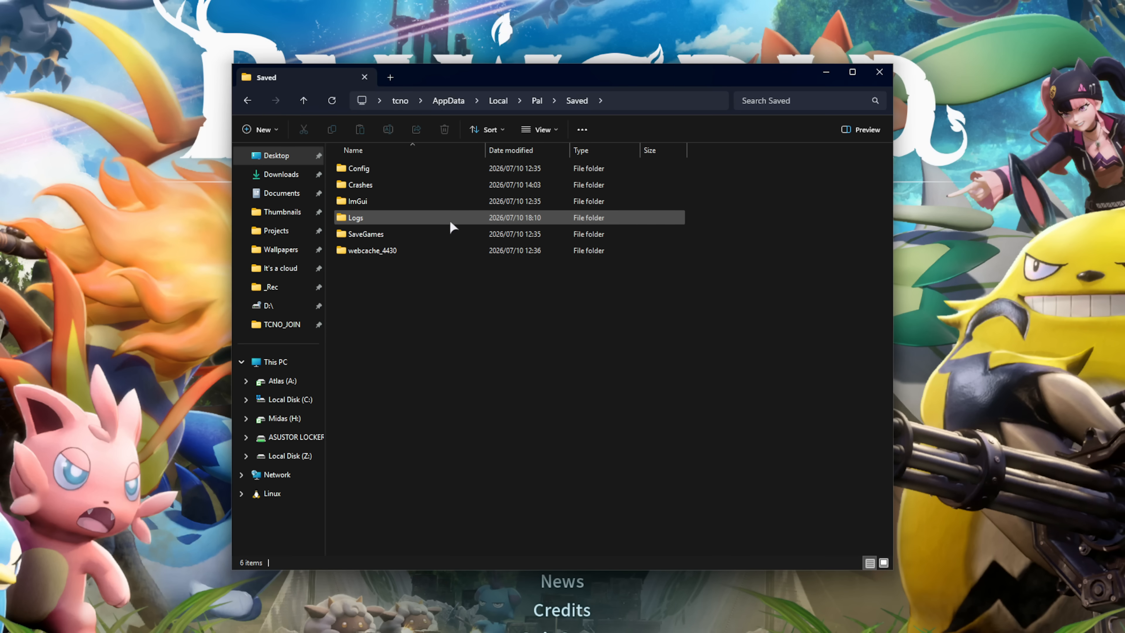
pyautogui.click(415, 234)
pyautogui.doubleClick(414, 233)
# - Open the account's save folder and the latest world folder, dated 2026/07/10 15:21
pyautogui.click(510, 168)
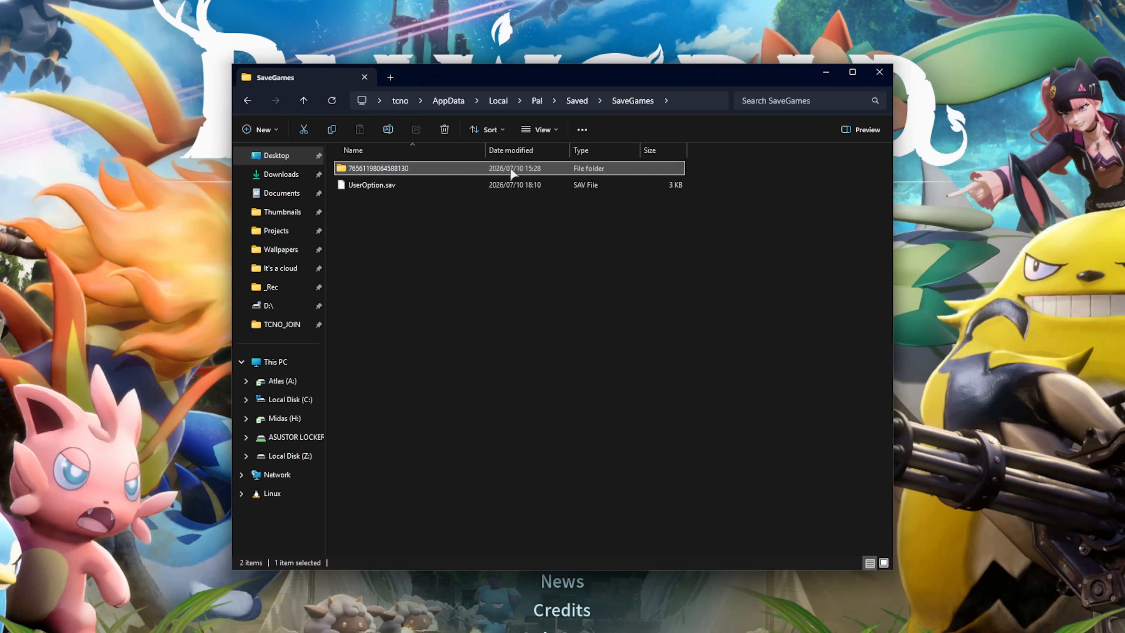
pyautogui.doubleClick(472, 167)
pyautogui.moveTo(710, 196); pyautogui.dragTo(539, 424)
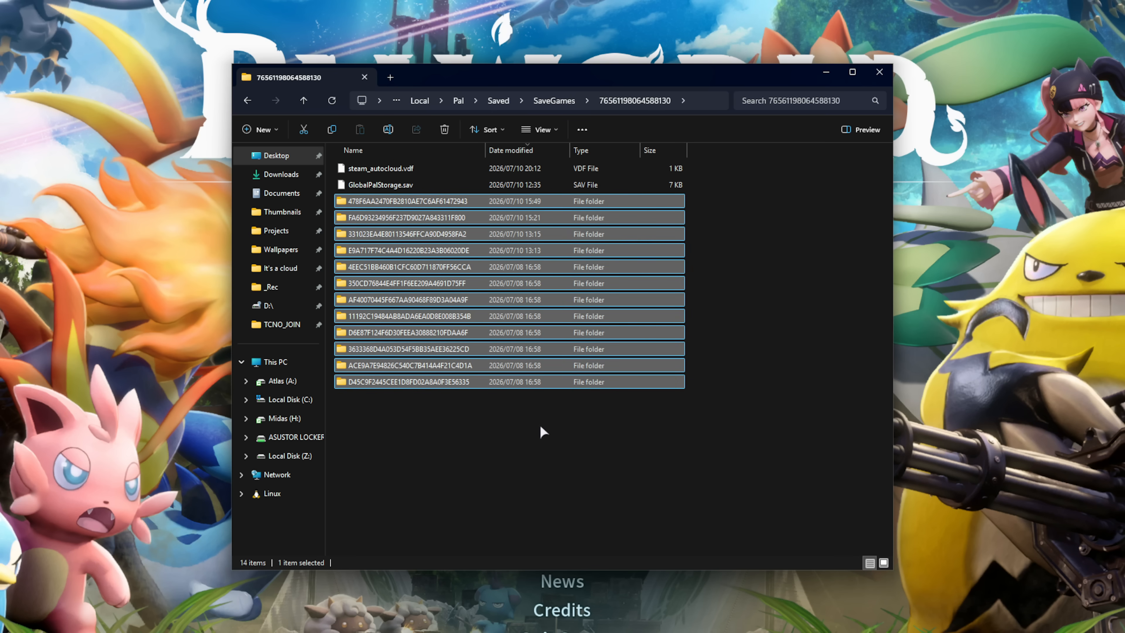
pyautogui.click(542, 431)
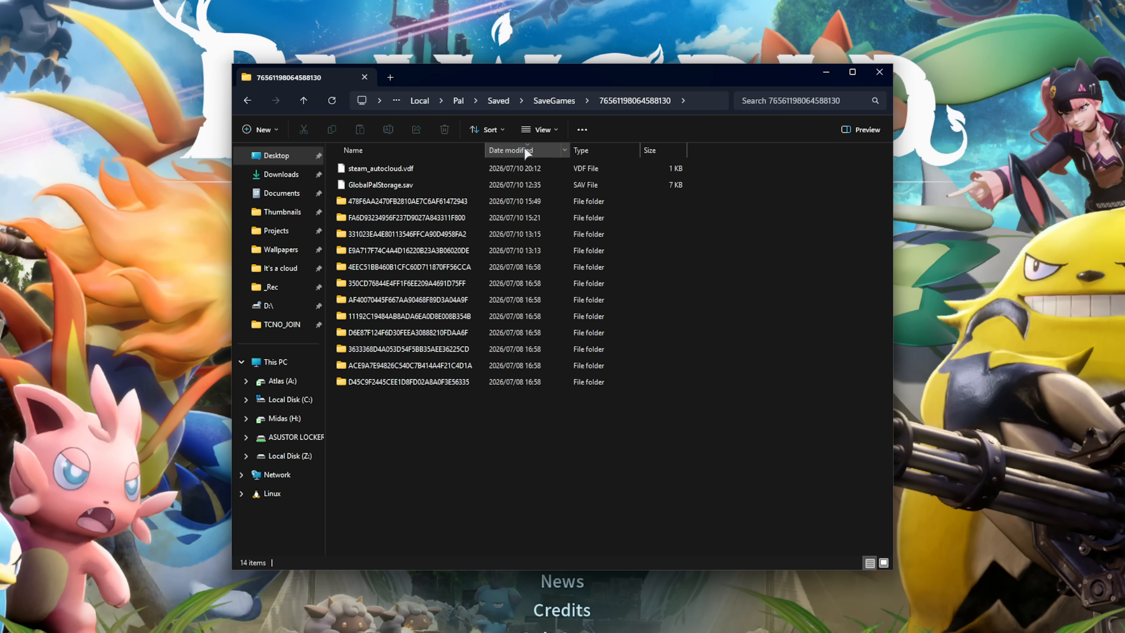
pyautogui.click(538, 198)
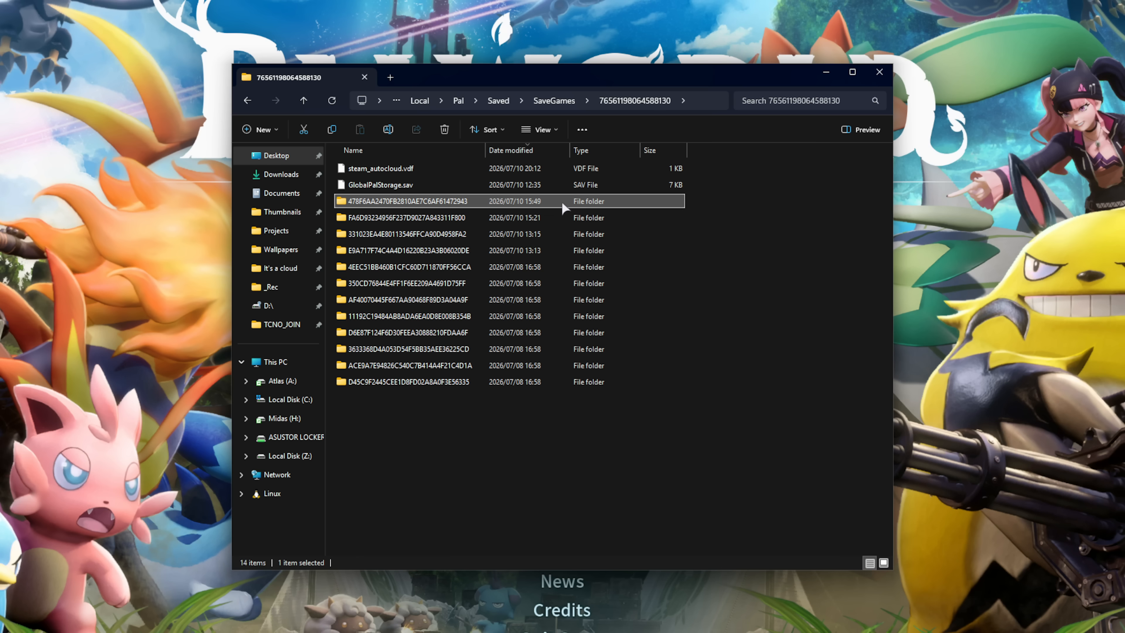
pyautogui.doubleClick(500, 213)
# - Check Level.sav and the host's player file in Players, then go back and switch to Steam
pyautogui.click(372, 200)
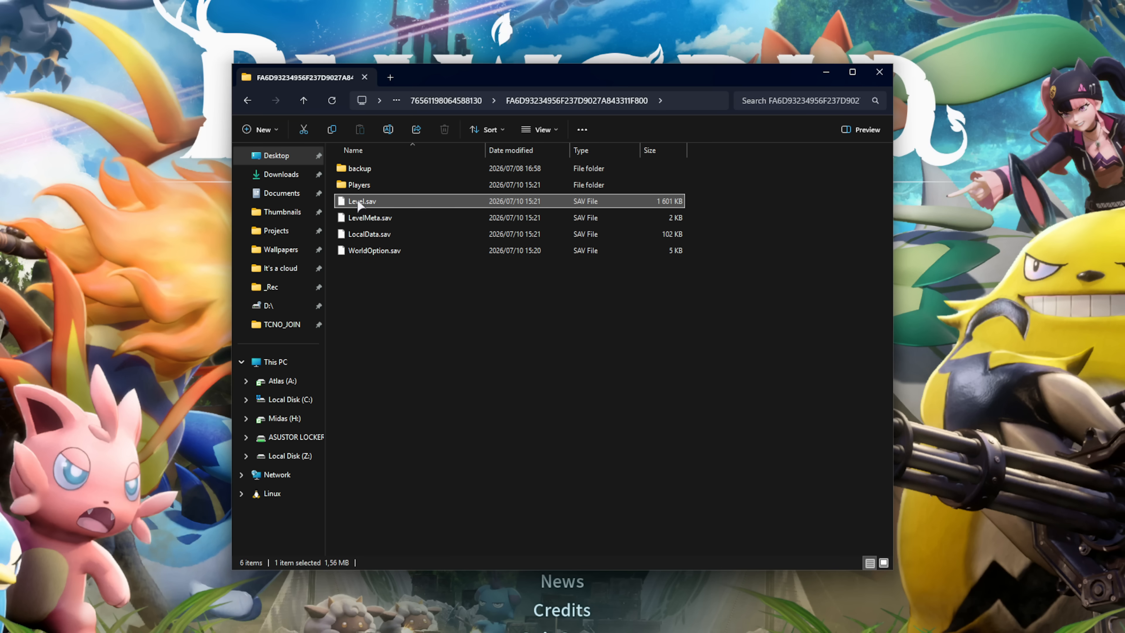
pyautogui.doubleClick(402, 184)
pyautogui.click(473, 168)
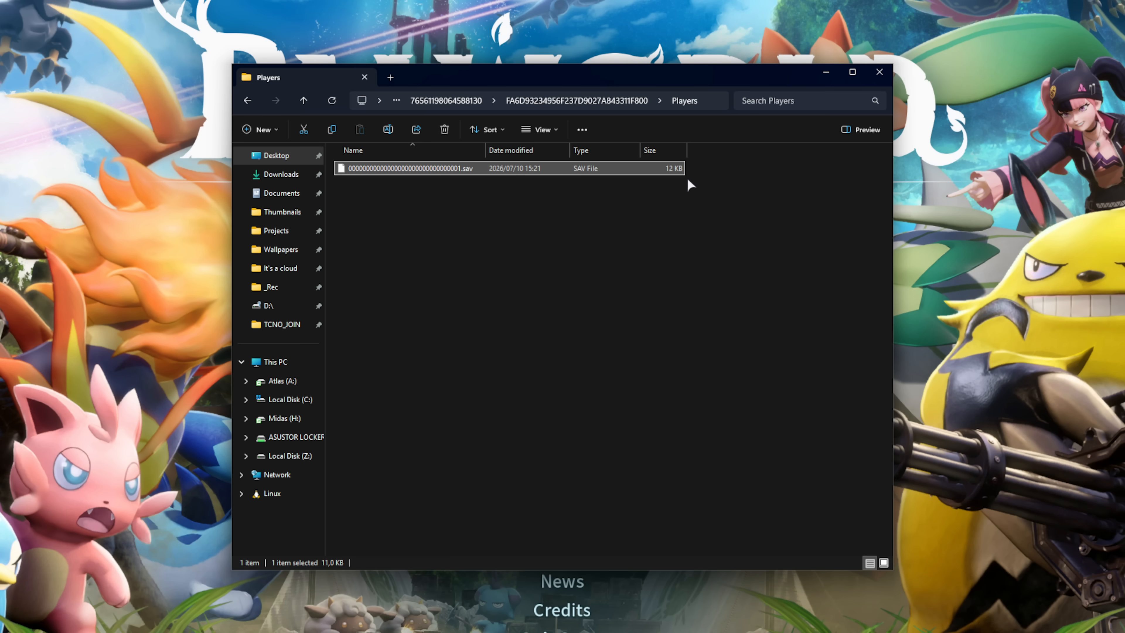
pyautogui.moveTo(688, 181); pyautogui.dragTo(337, 393)
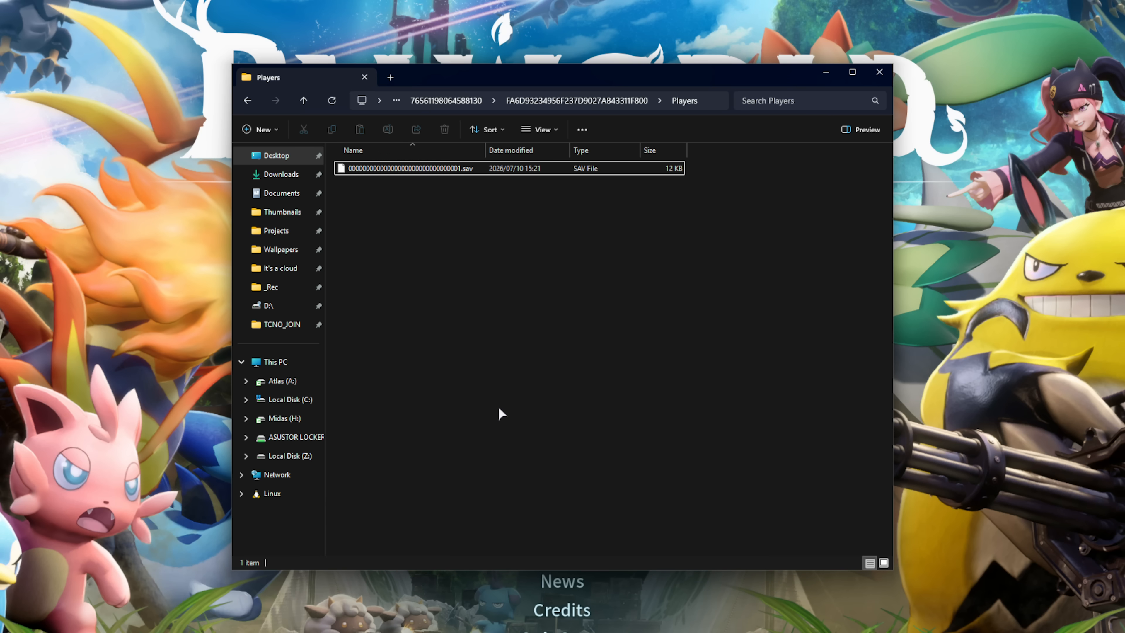
pyautogui.hotkey('alt', 'Left')
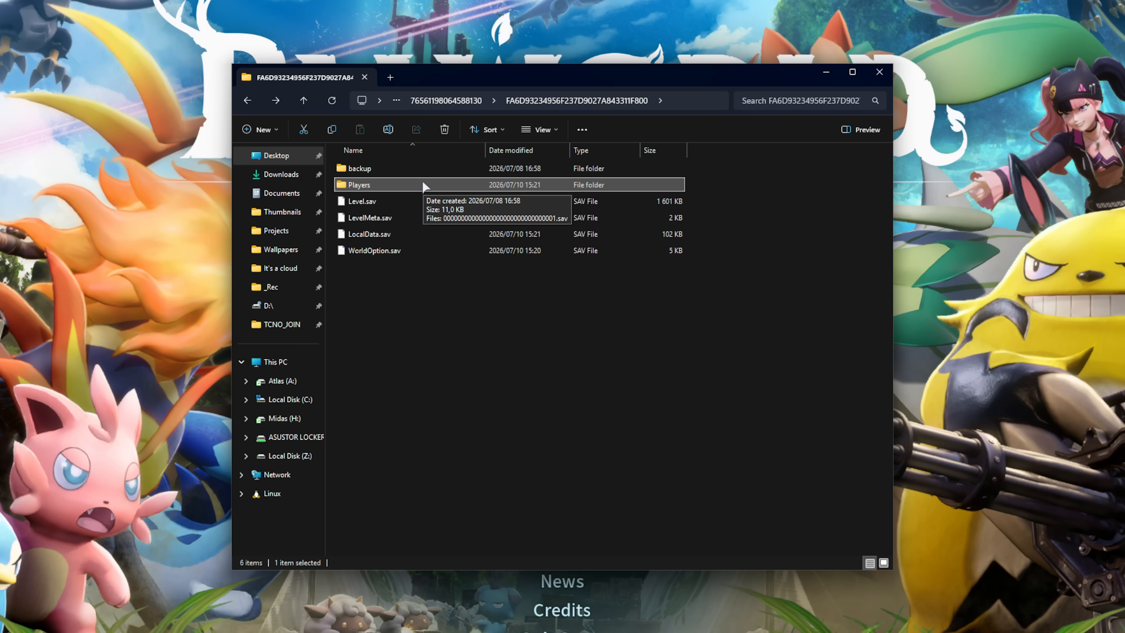
pyautogui.click(728, 262)
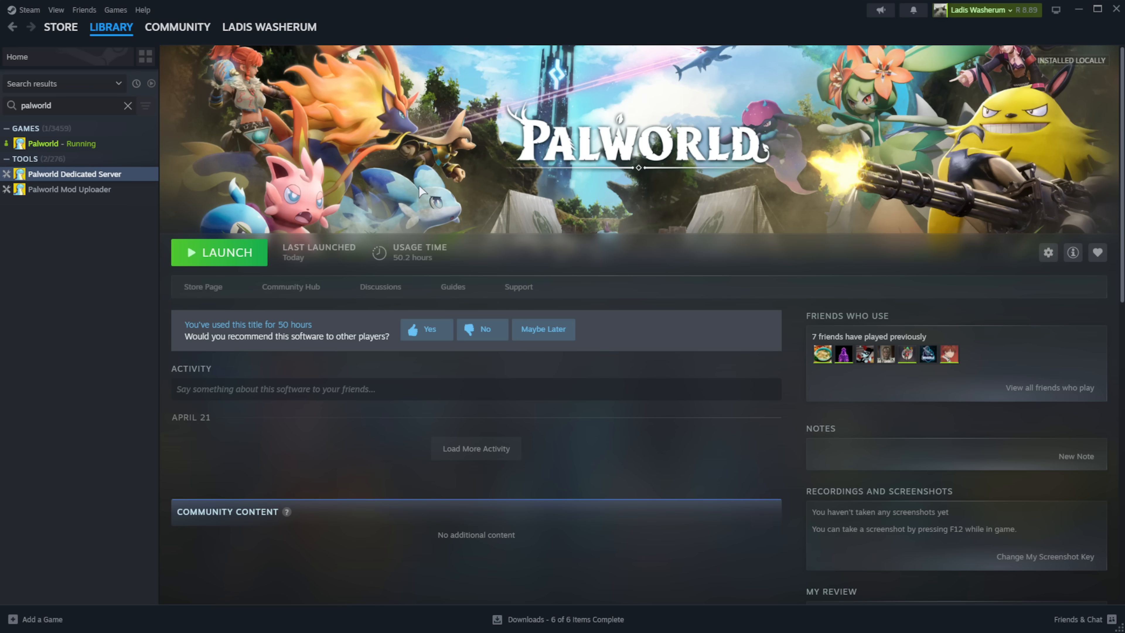
# - Browse the Palworld Dedicated Server's installed files to Pal > Saved > SaveGames > 0
pyautogui.rightClick(140, 172)
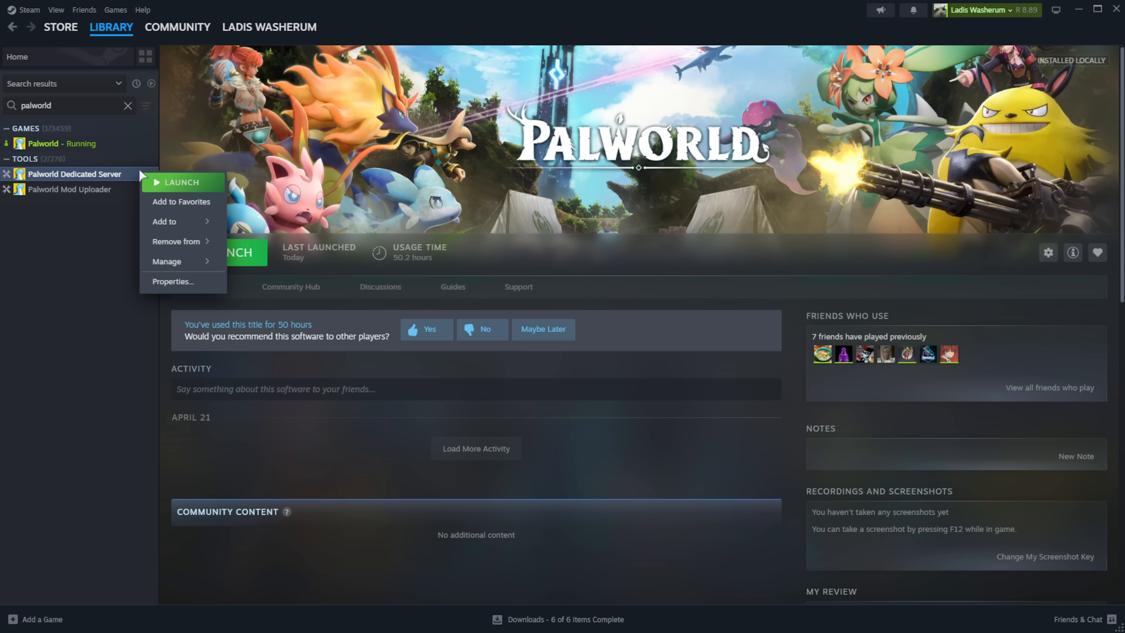
pyautogui.moveTo(208, 261)
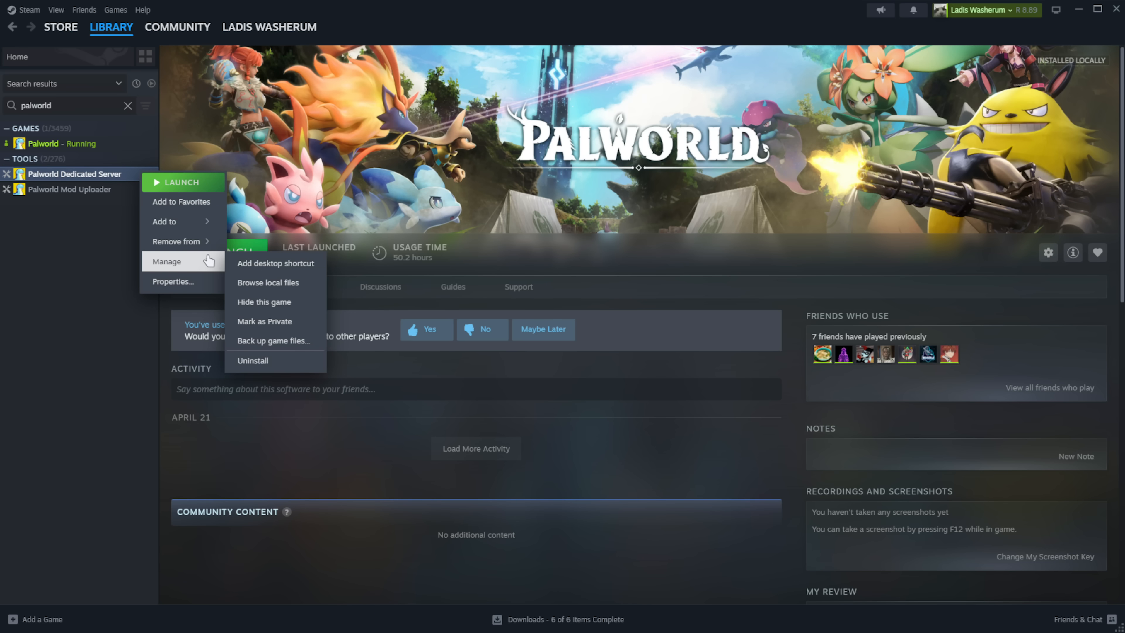
pyautogui.click(300, 287)
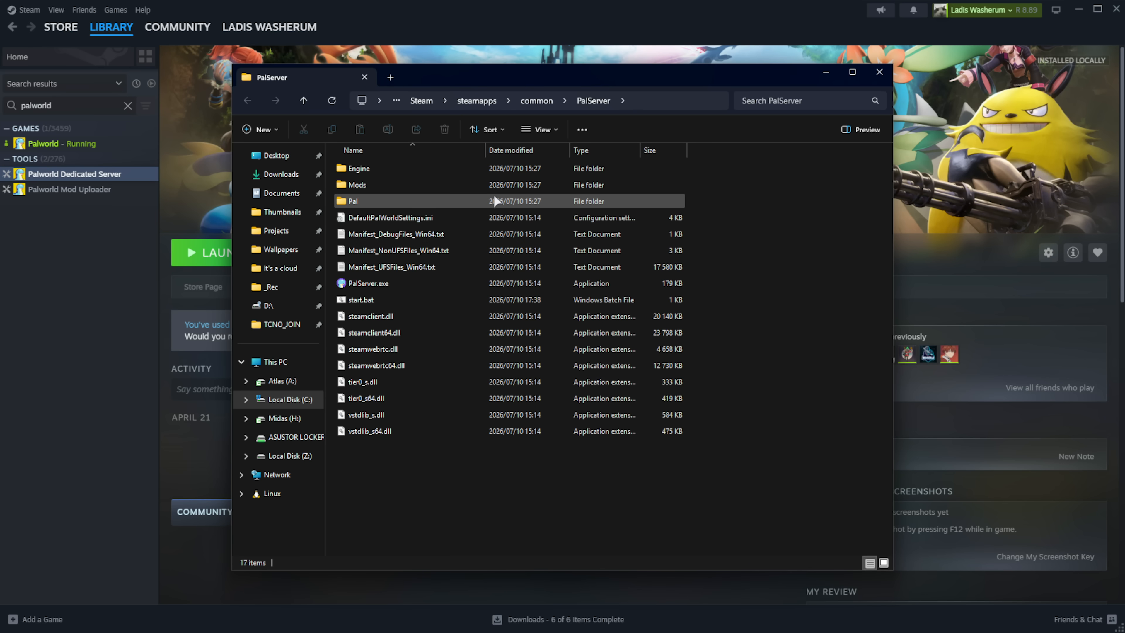
pyautogui.click(495, 199)
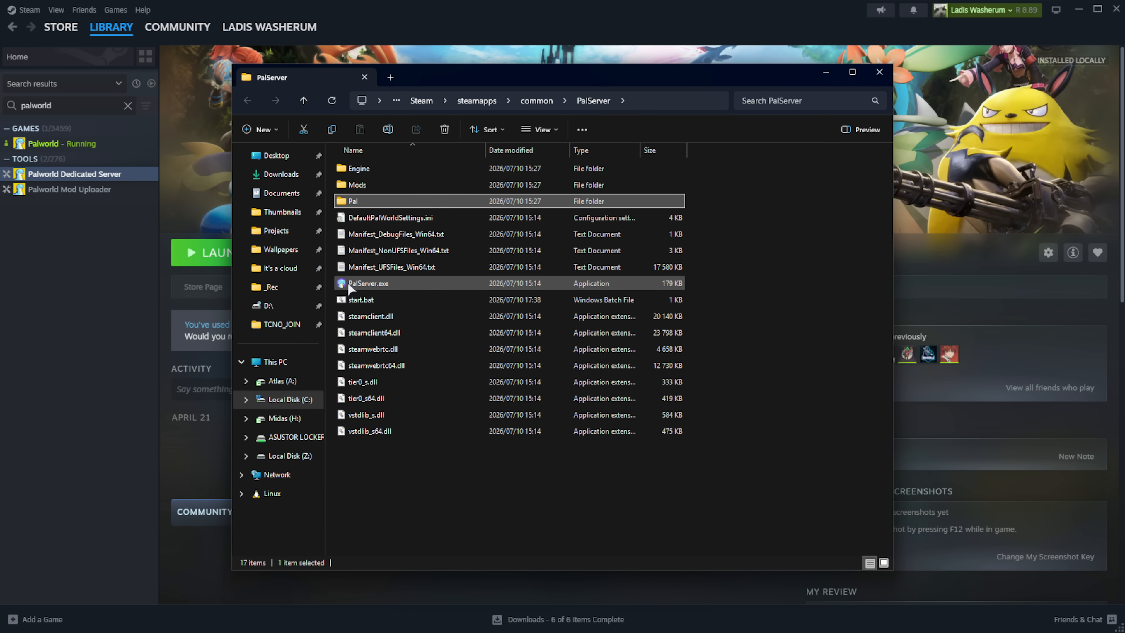
pyautogui.doubleClick(414, 201)
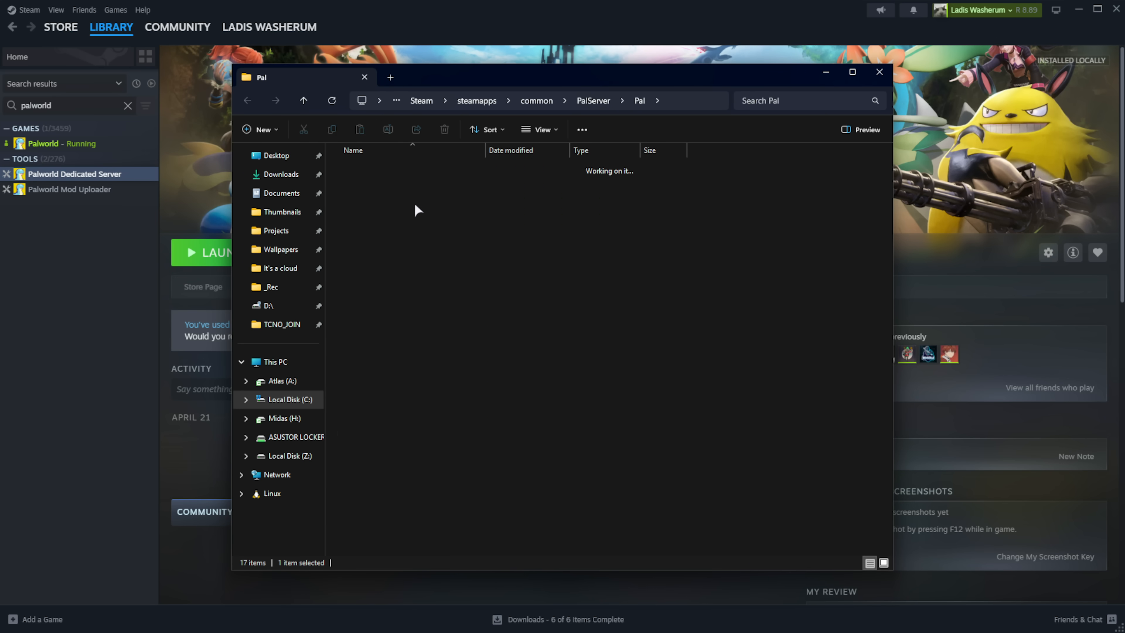
pyautogui.doubleClick(392, 216)
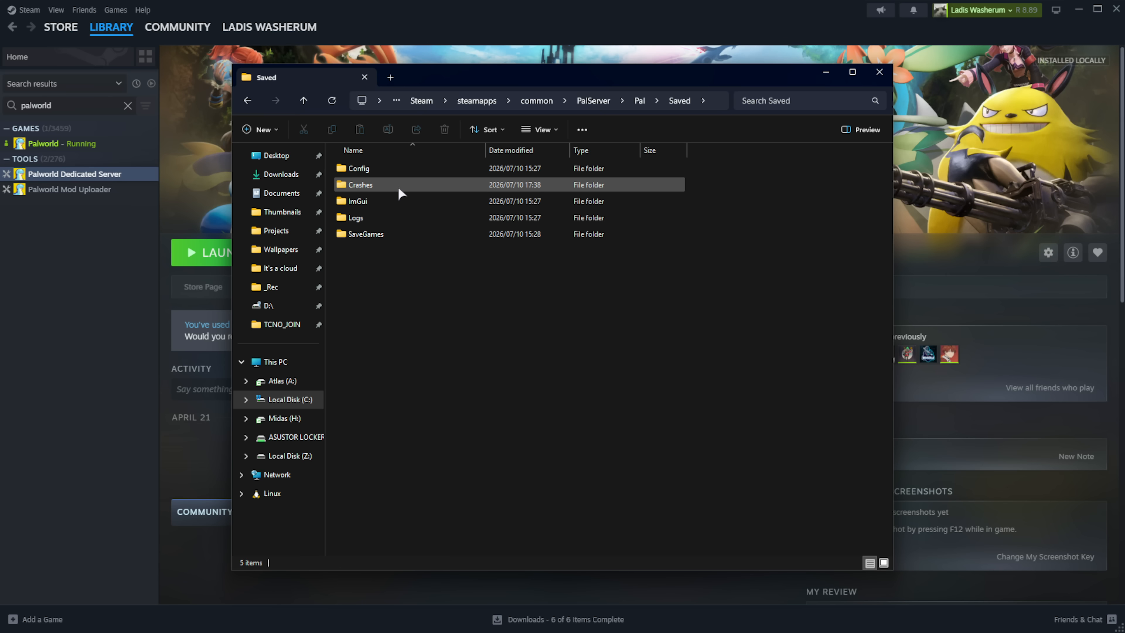
pyautogui.doubleClick(389, 232)
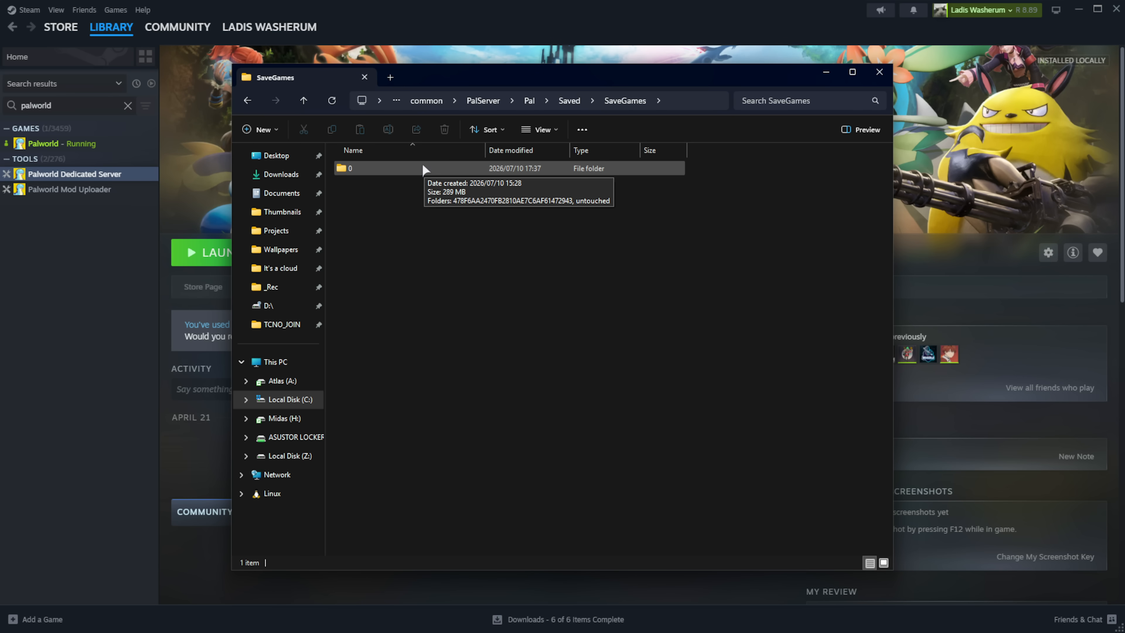
pyautogui.click(388, 168)
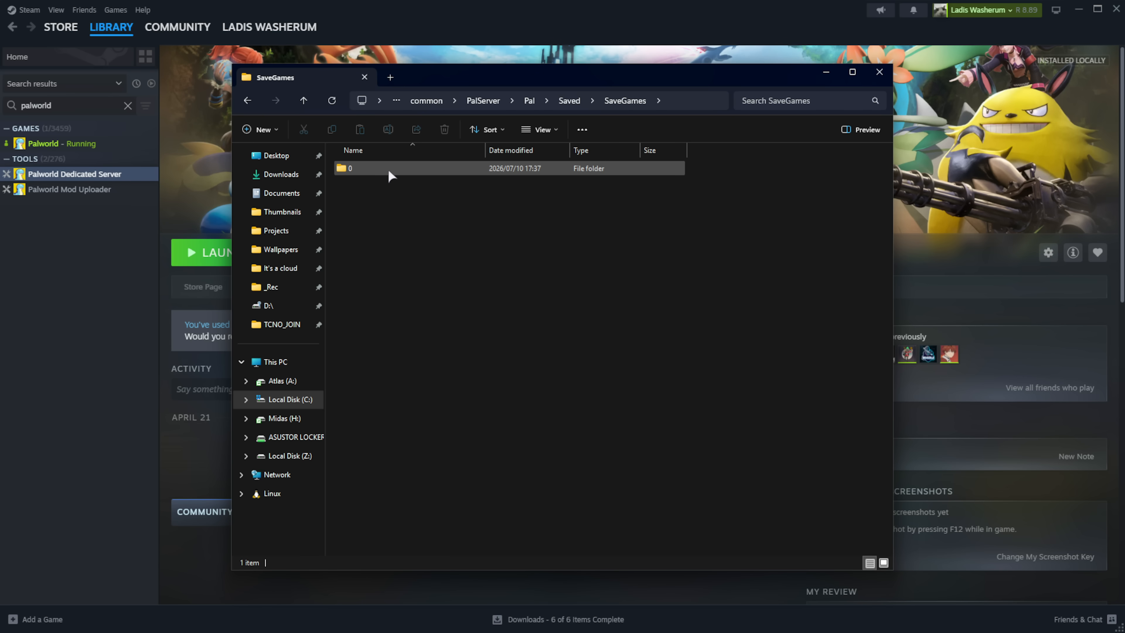
pyautogui.doubleClick(388, 168)
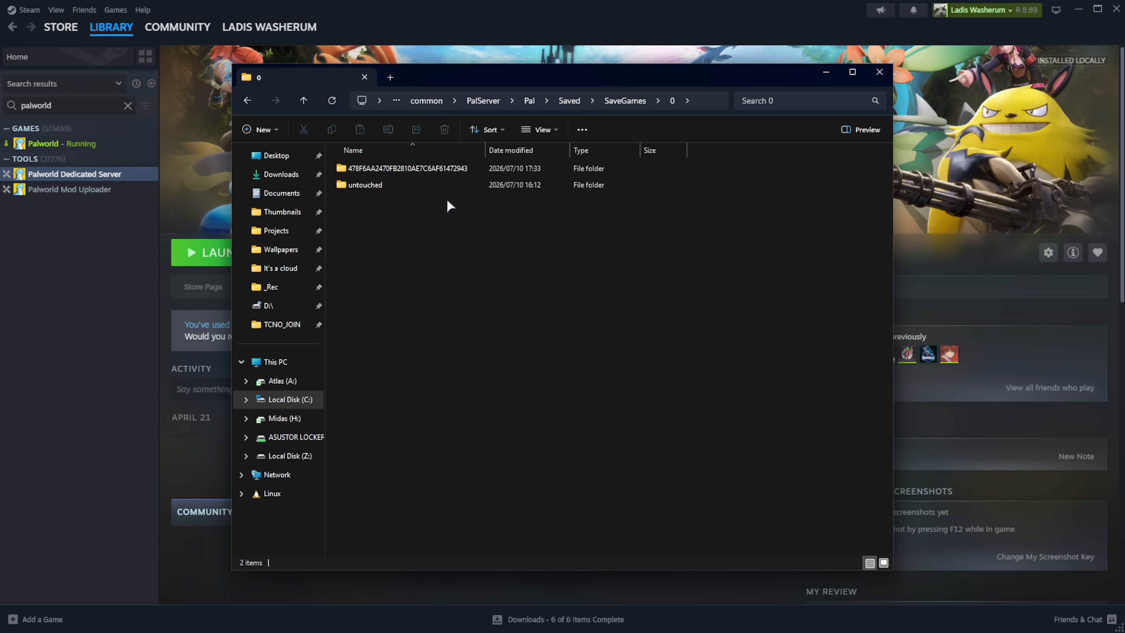
# - Open the server's world folder and its Players placeholder file, comparing it with the local save
pyautogui.click(462, 187)
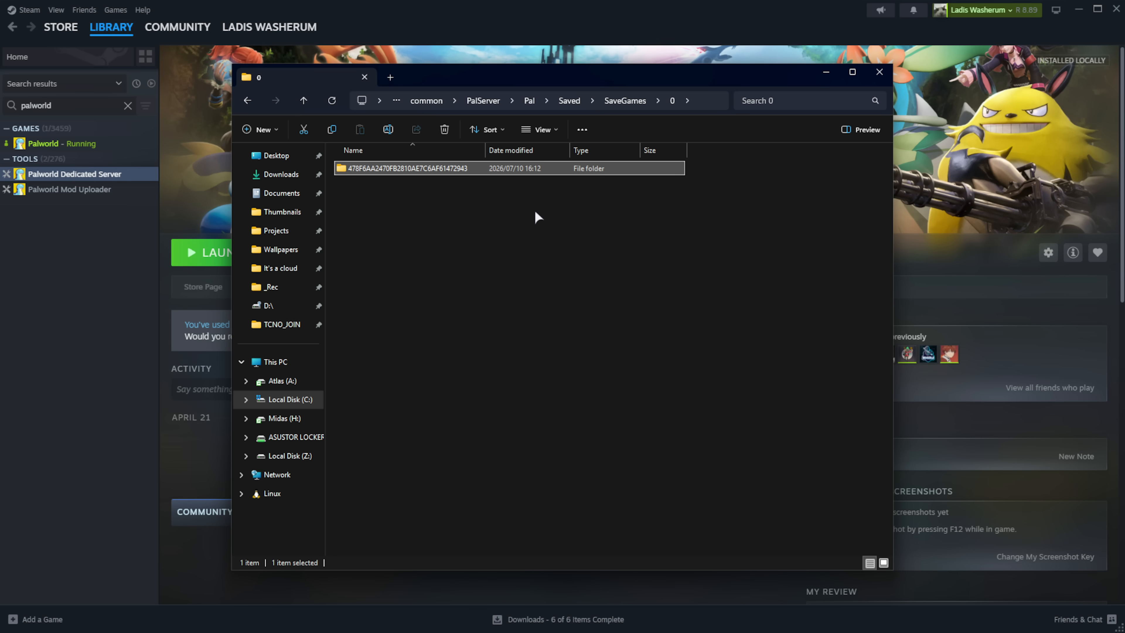
pyautogui.doubleClick(478, 169)
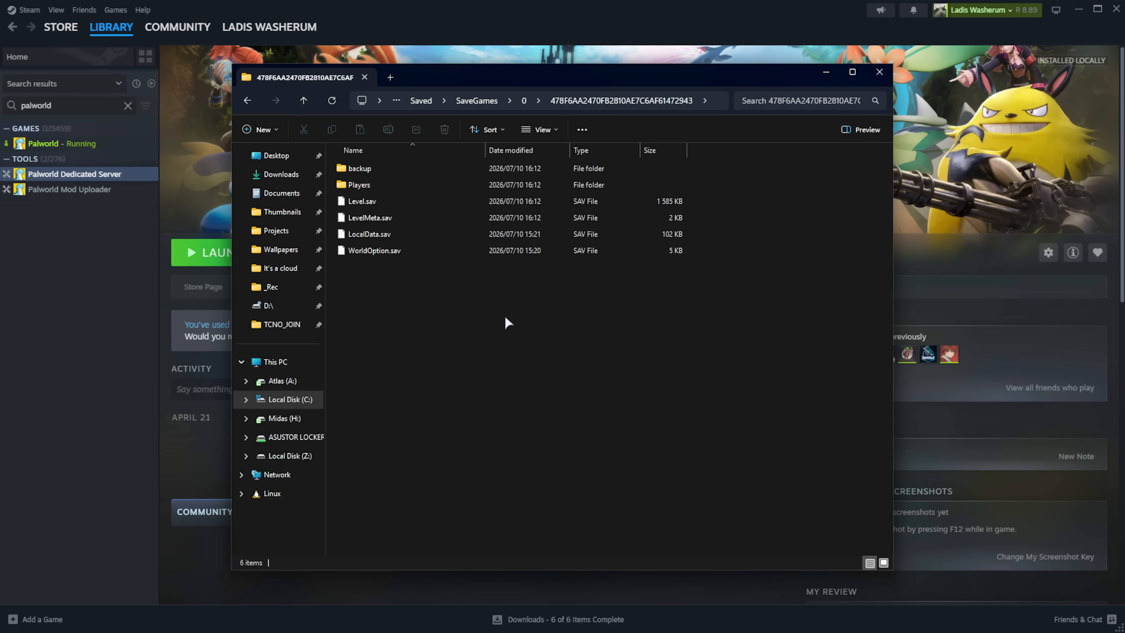
pyautogui.click(440, 185)
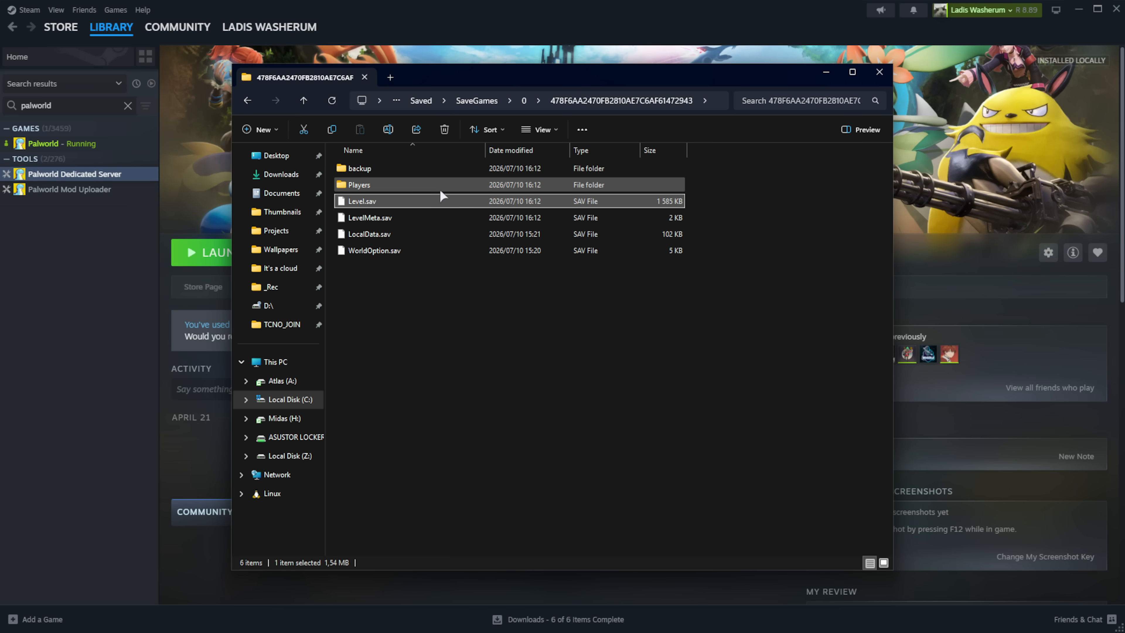
pyautogui.doubleClick(446, 183)
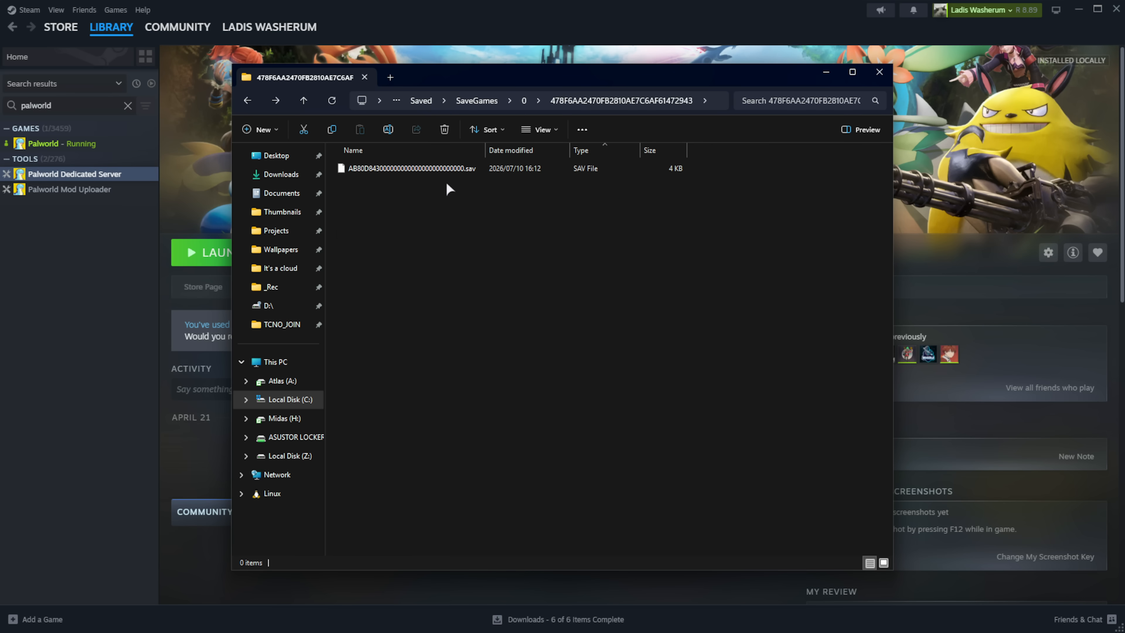
pyautogui.click(491, 173)
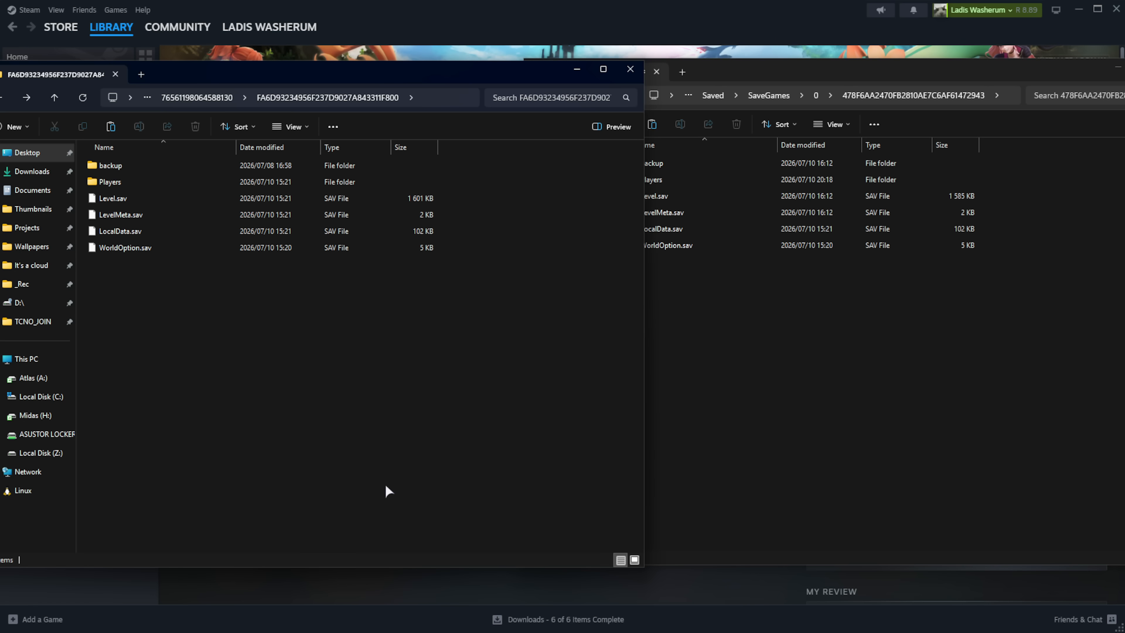
pyautogui.moveTo(386, 491); pyautogui.dragTo(203, 150)
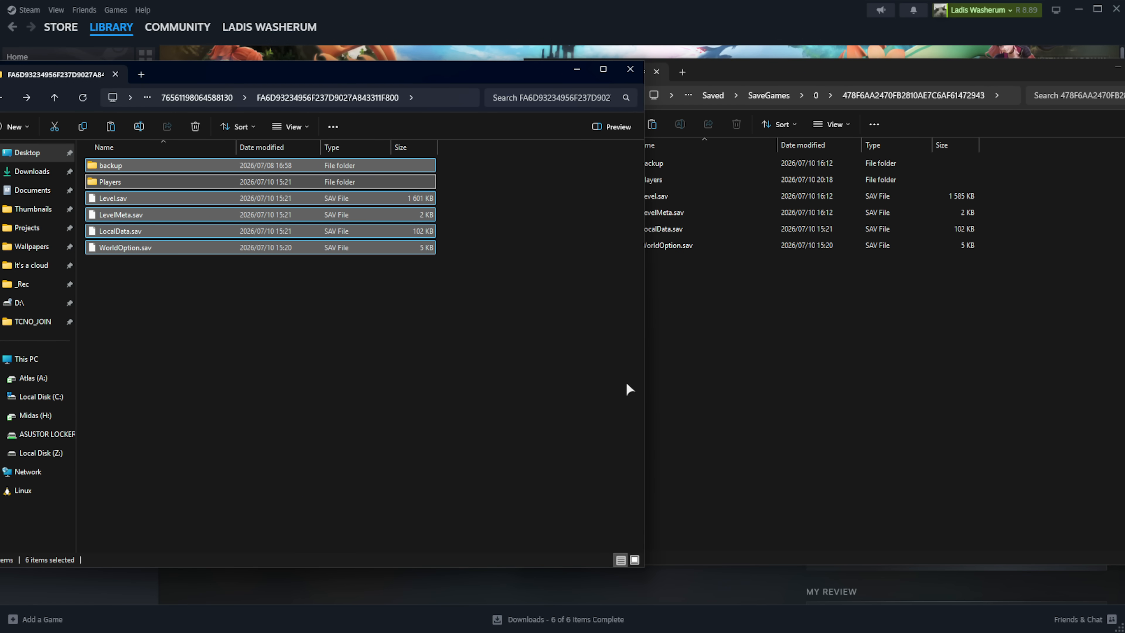
pyautogui.click(890, 457)
pyautogui.moveTo(919, 470); pyautogui.dragTo(746, 163)
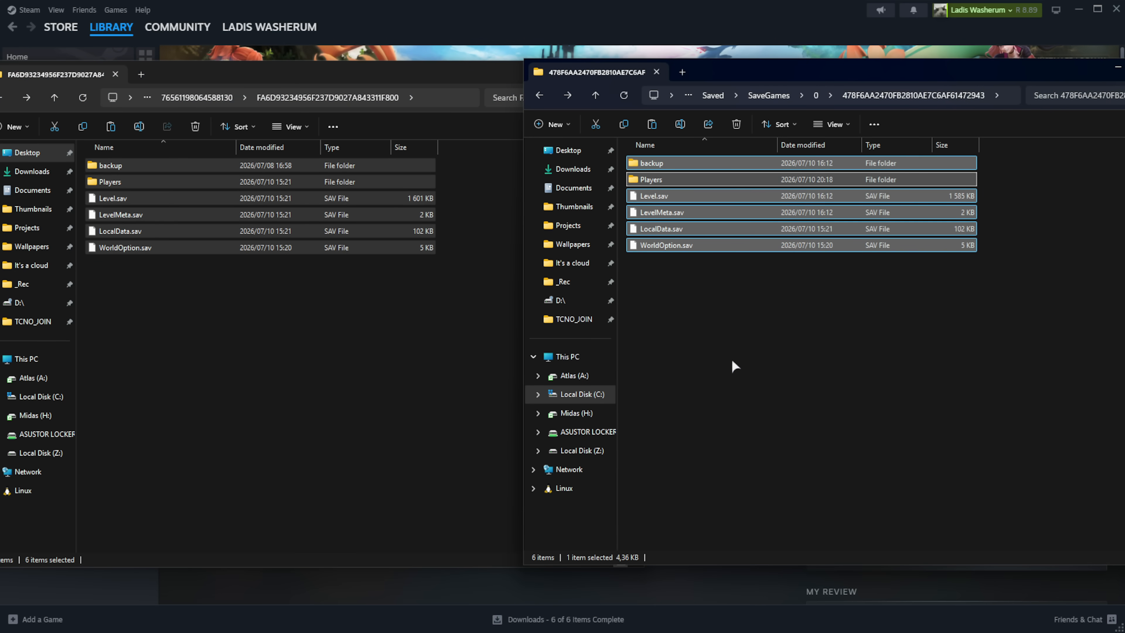
pyautogui.click(736, 445)
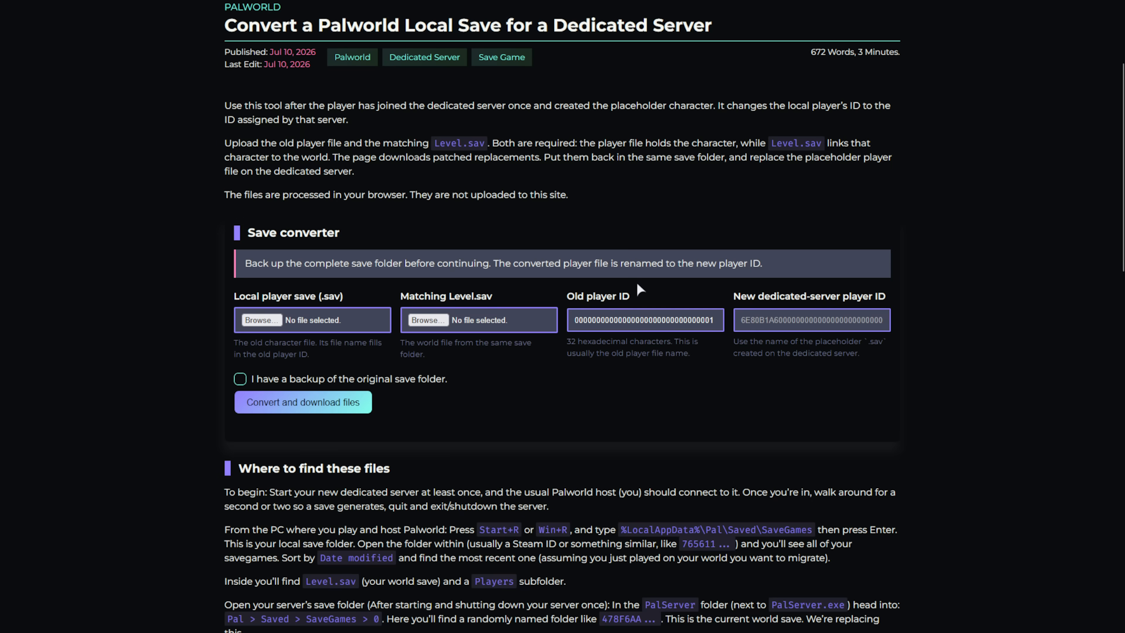
# - Open the local world save's Players folder
pyautogui.scroll(2, 691, 275)
pyautogui.middleClick(767, 262)
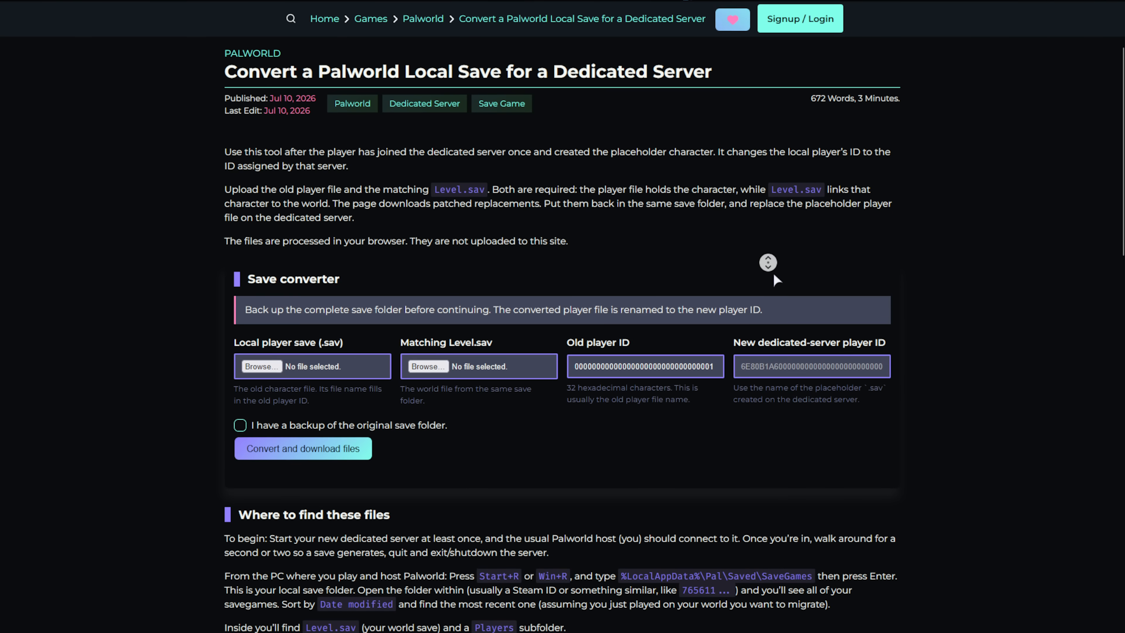
pyautogui.middleClick(774, 273)
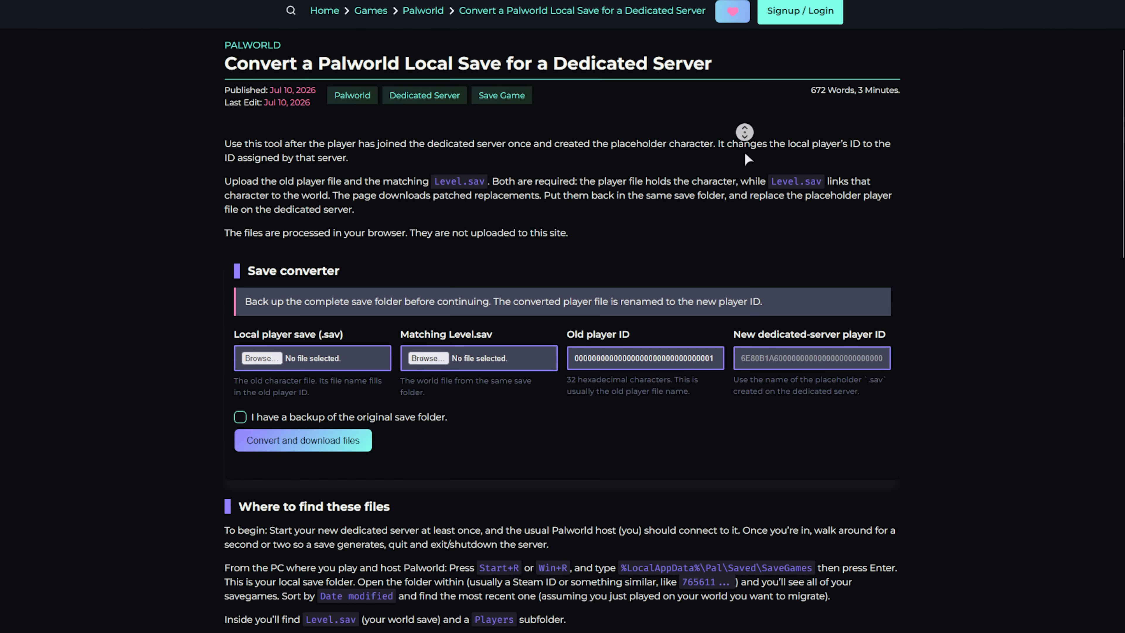
pyautogui.scroll(-1, 726, 155)
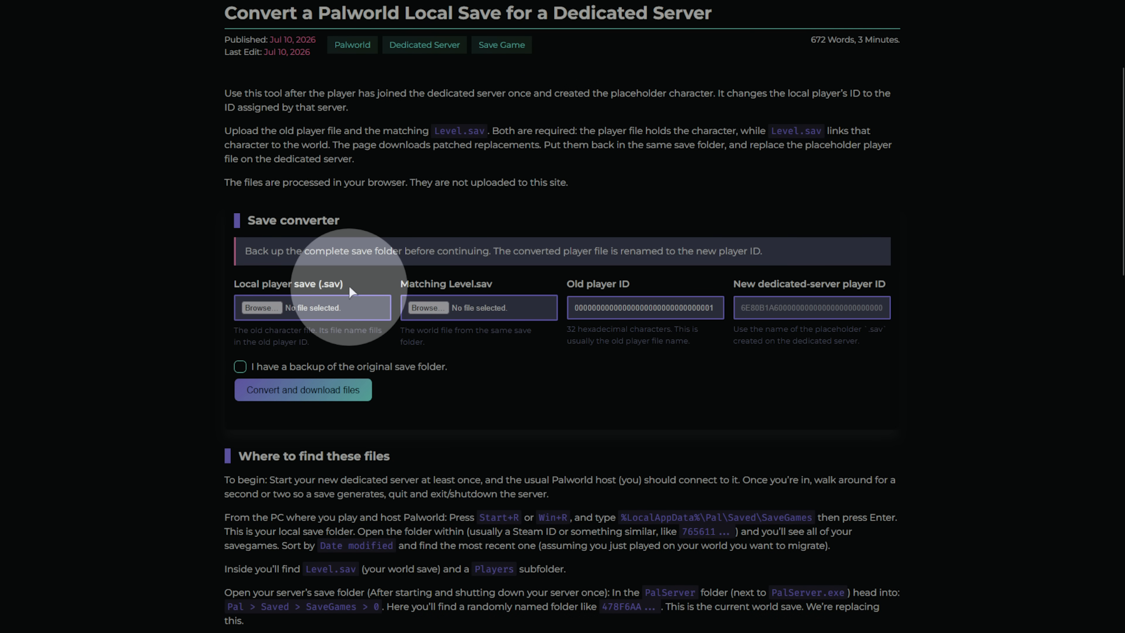
pyautogui.click(0, 64)
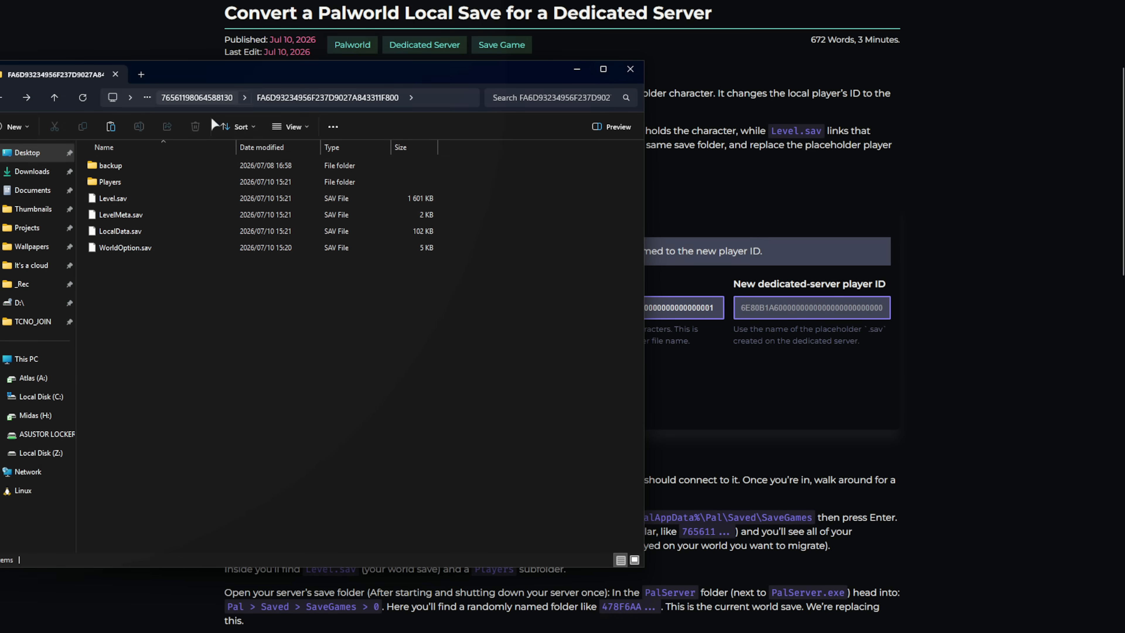
pyautogui.click(412, 179)
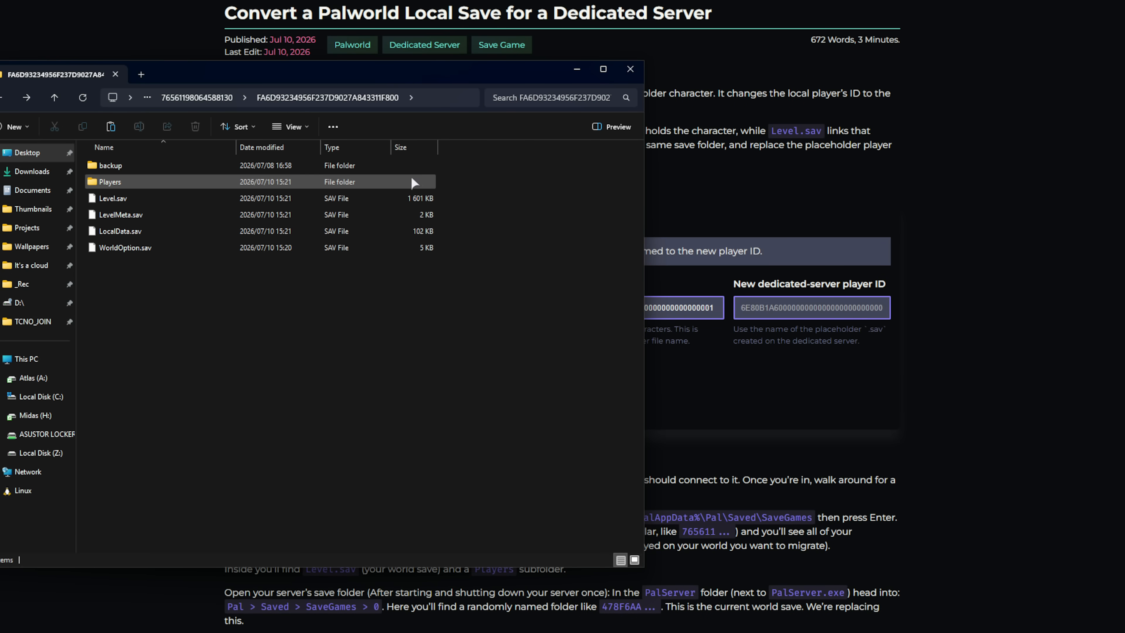
pyautogui.doubleClick(363, 178)
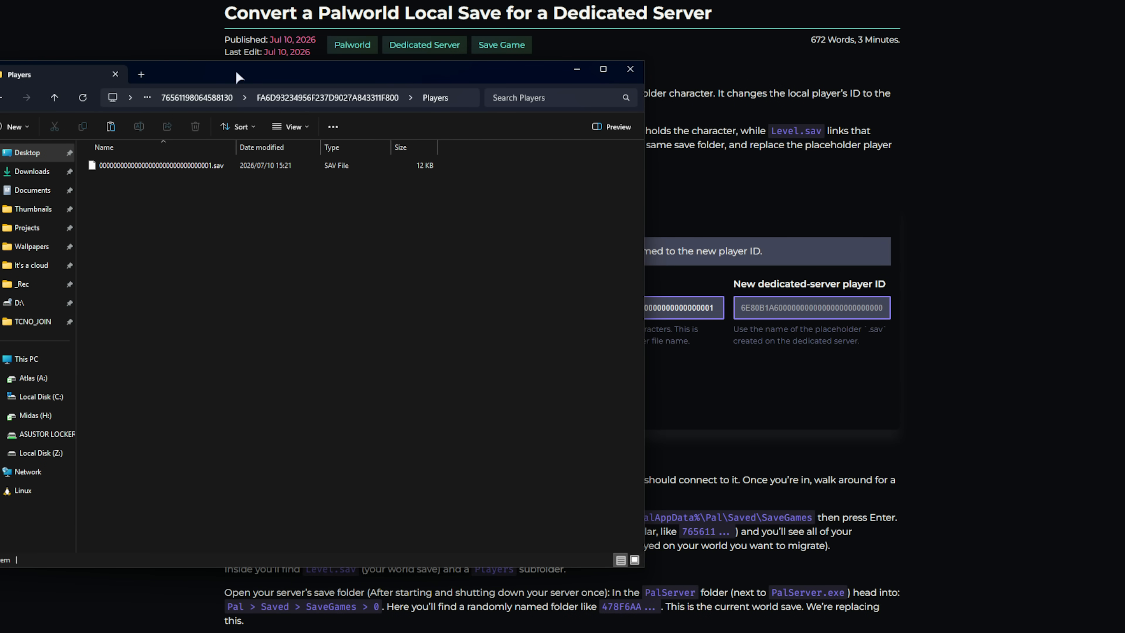
# - Load the local player's .sav into the converter's Local player save field
pyautogui.moveTo(236, 71); pyautogui.dragTo(732, 63)
pyautogui.click(611, 153)
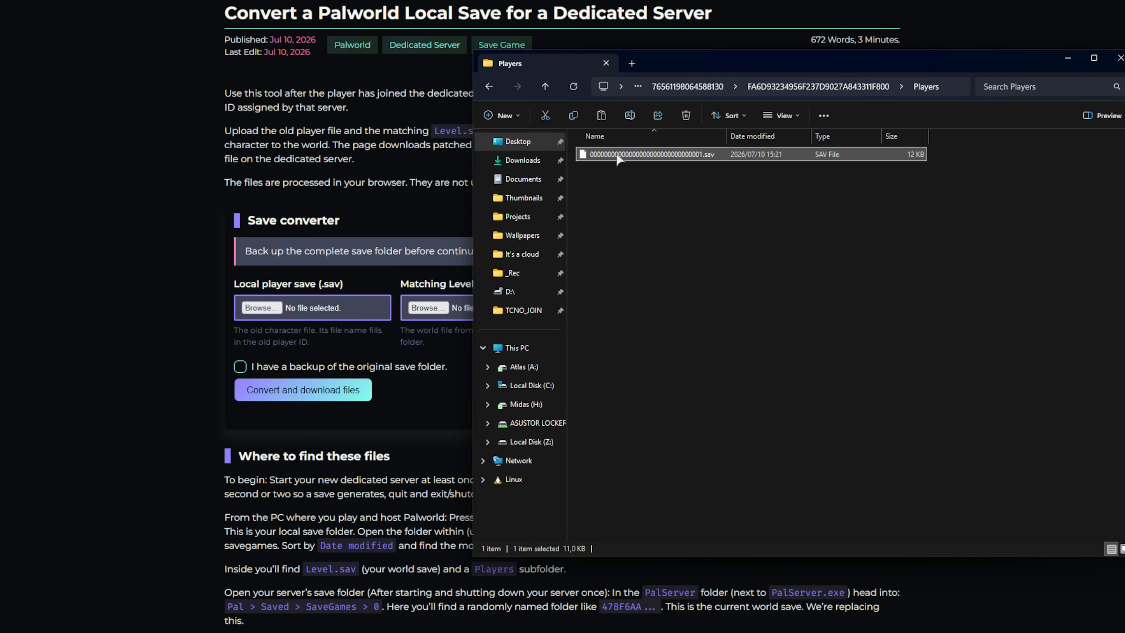
pyautogui.moveTo(689, 149); pyautogui.dragTo(261, 313)
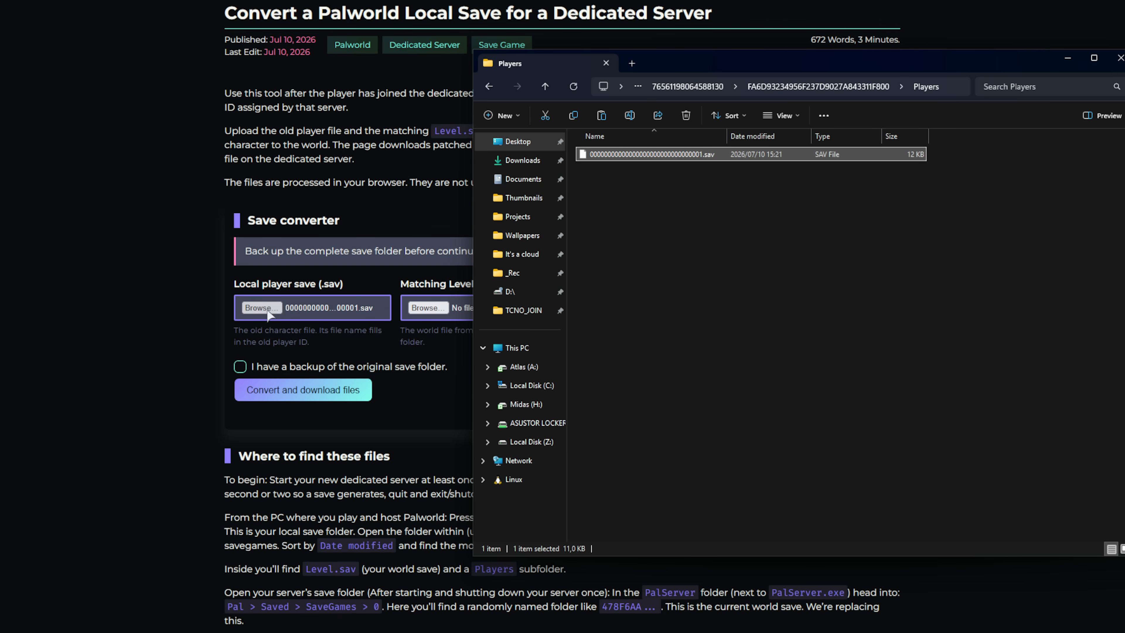
# - Load the local Level.sav into the Matching Level.sav field
pyautogui.moveTo(653, 73); pyautogui.dragTo(763, 52)
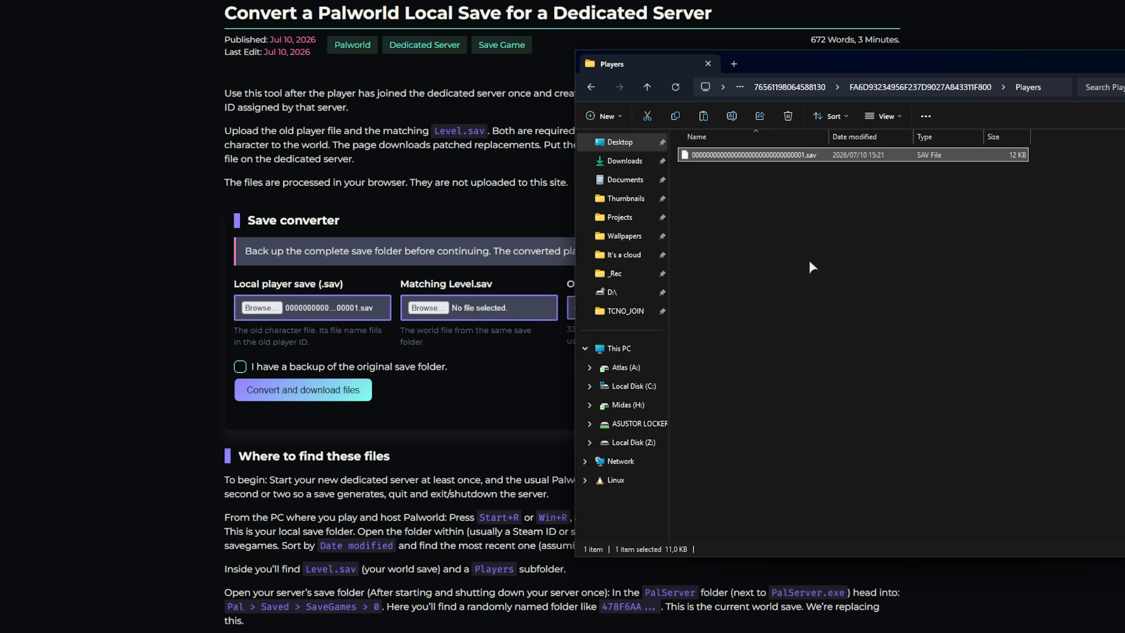
pyautogui.press('BackSpace')
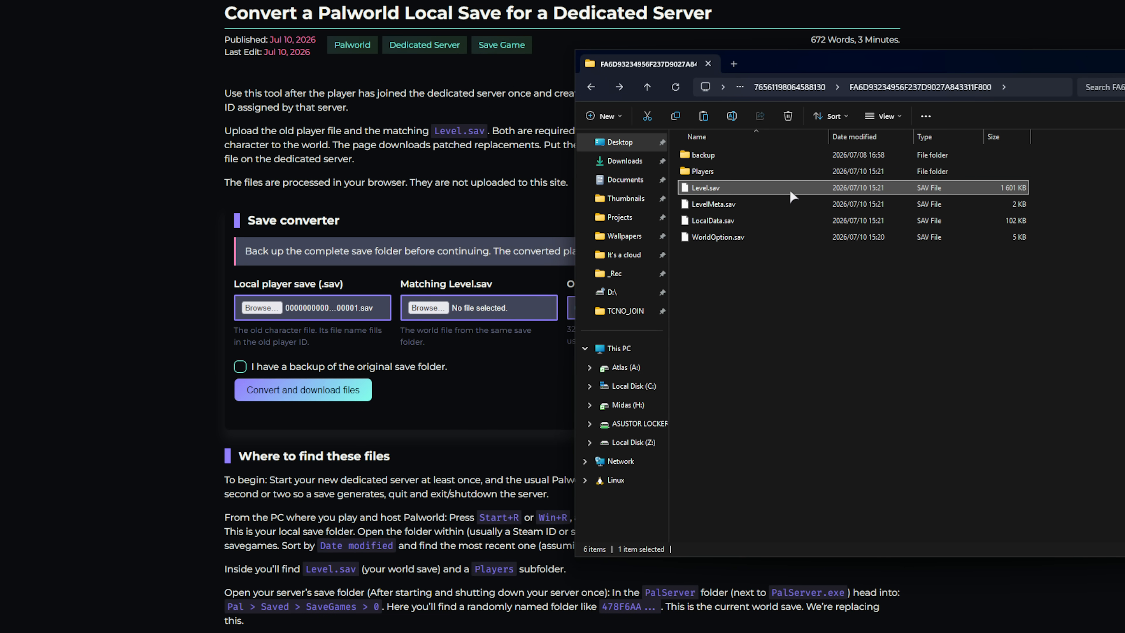
pyautogui.moveTo(728, 188); pyautogui.dragTo(435, 313)
pyautogui.moveTo(892, 59); pyautogui.dragTo(275, 58)
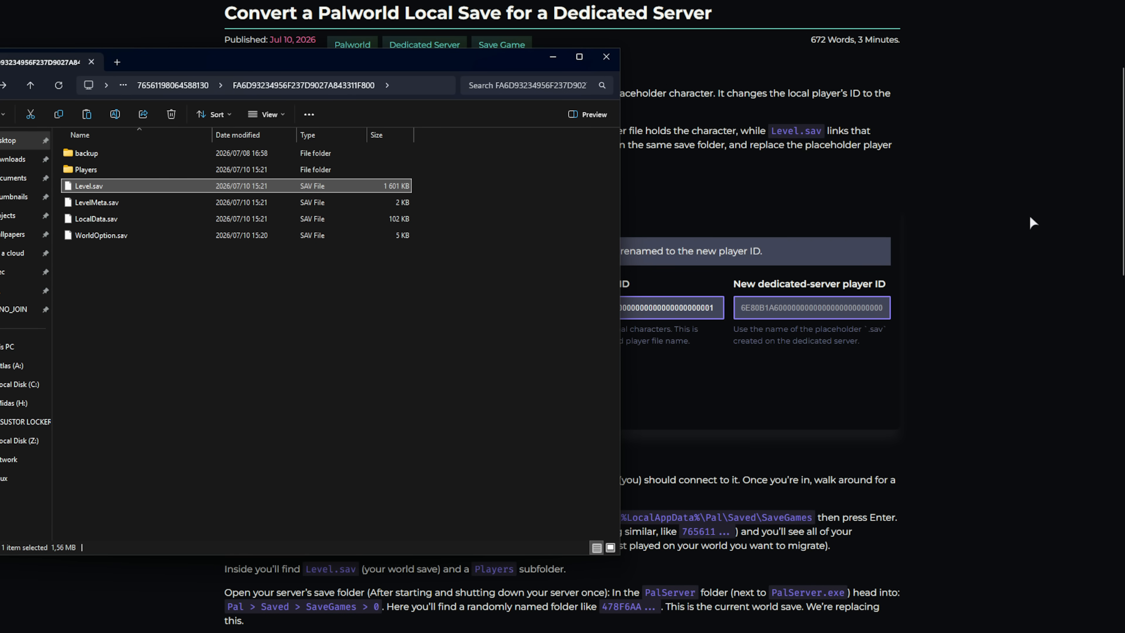
pyautogui.click(787, 160)
pyautogui.hotkey('alt', 'Tab')
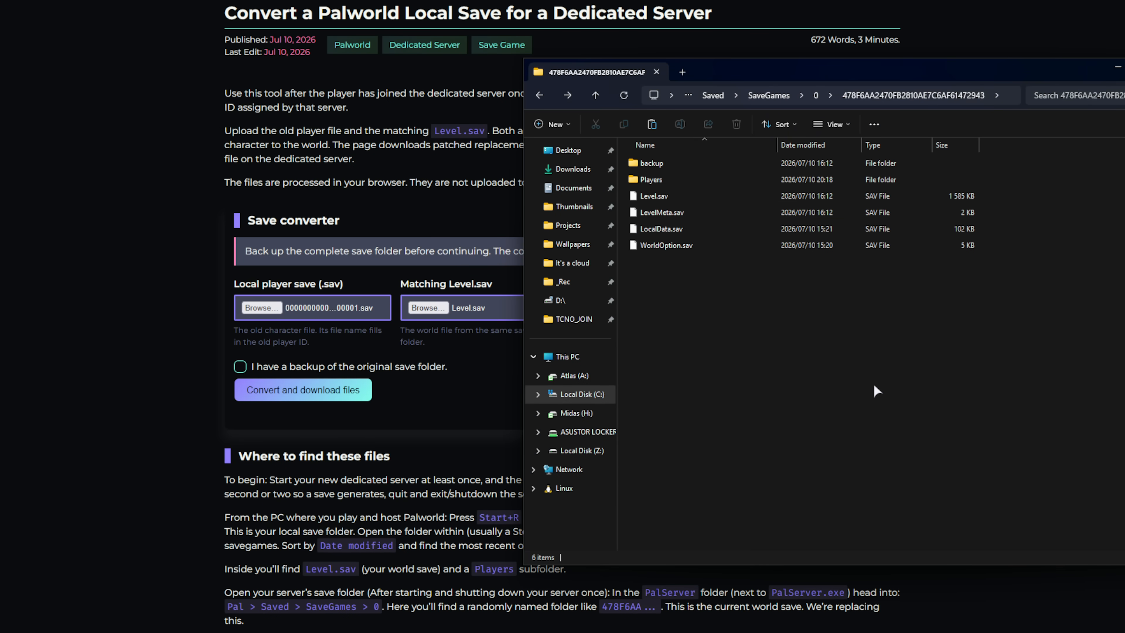
# - Copy the placeholder player ID from the server's Players file name
pyautogui.moveTo(851, 370); pyautogui.dragTo(743, 155)
pyautogui.click(748, 337)
pyautogui.doubleClick(677, 175)
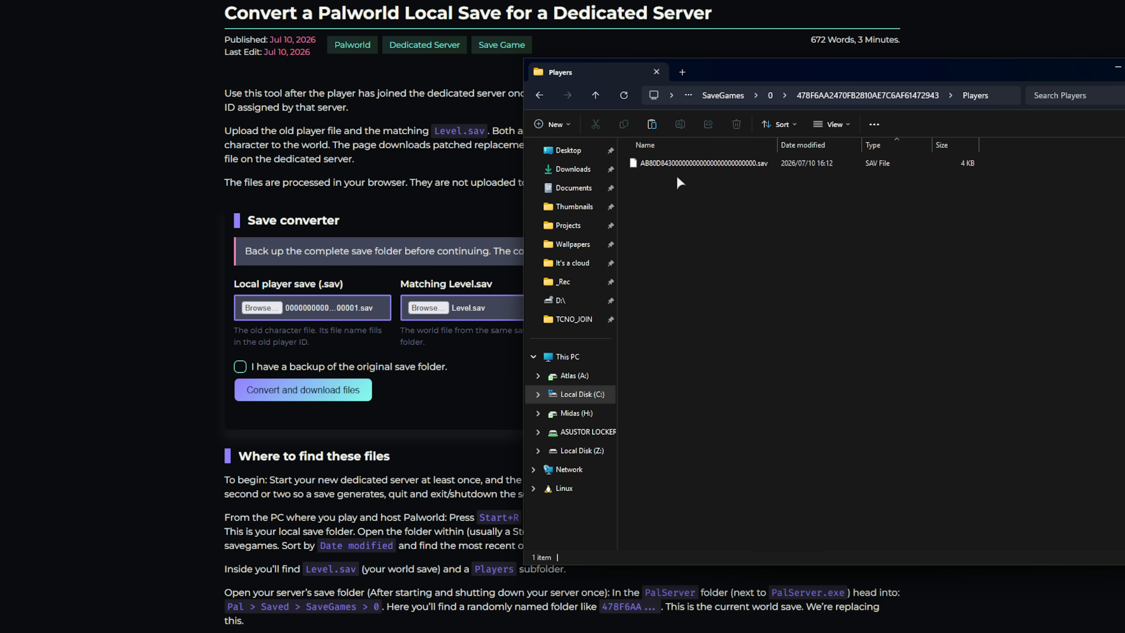
pyautogui.click(688, 162)
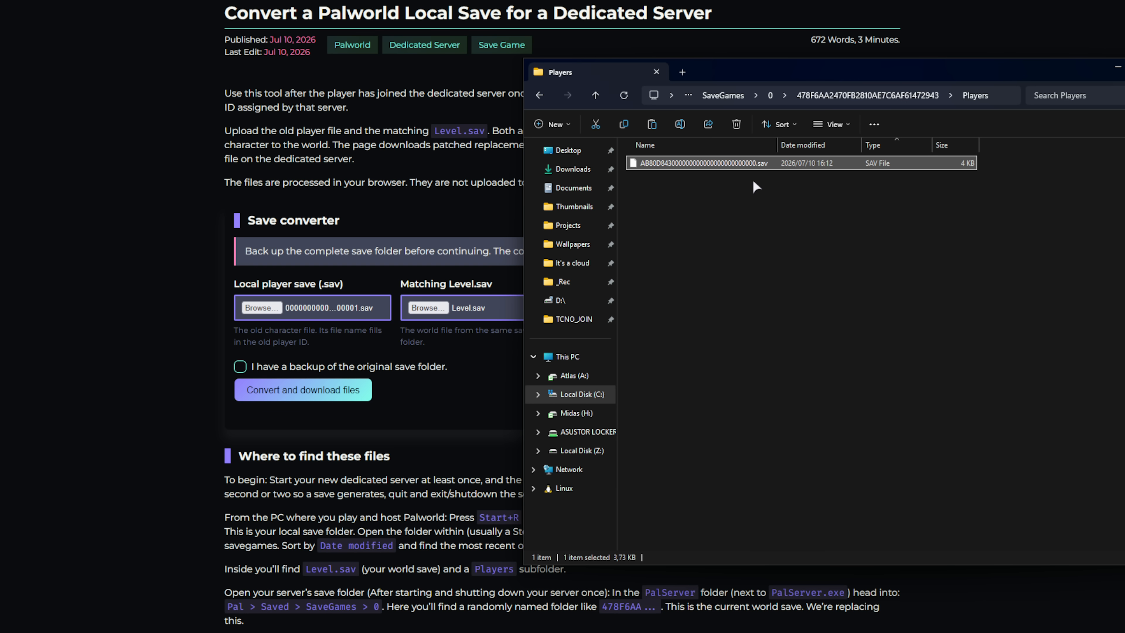
pyautogui.press('F2')
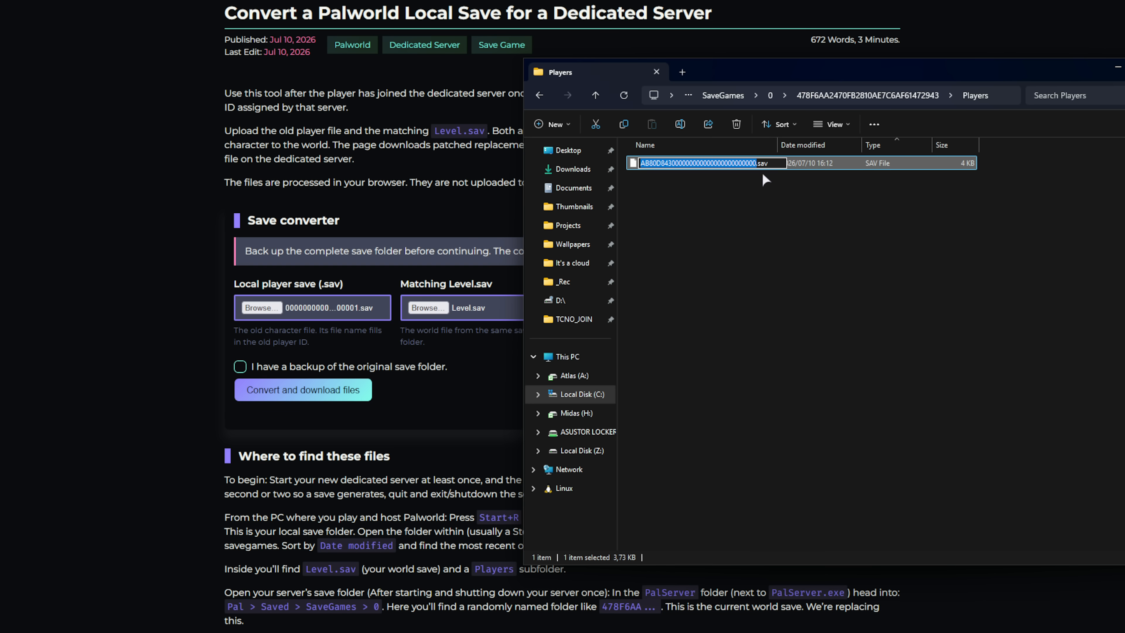
pyautogui.click(759, 164)
pyautogui.hotkey('shift', 'Home')
pyautogui.hotkey('ctrl', 'c')
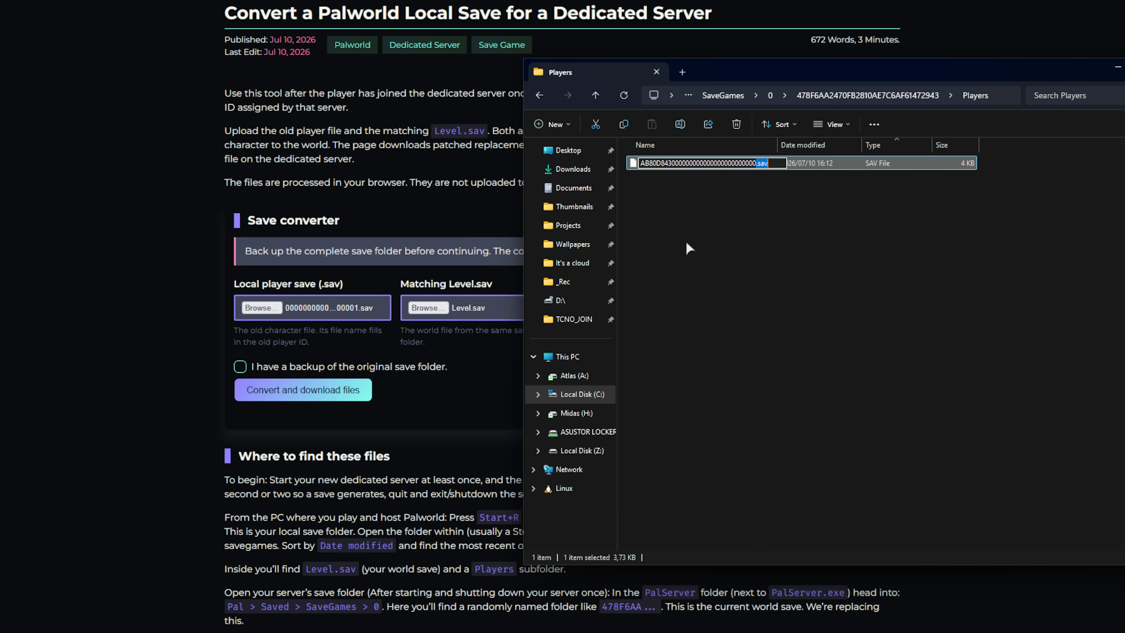
# - Paste it as the New dedicated-server player ID, tick the backup box, and convert and download
pyautogui.click(513, 215)
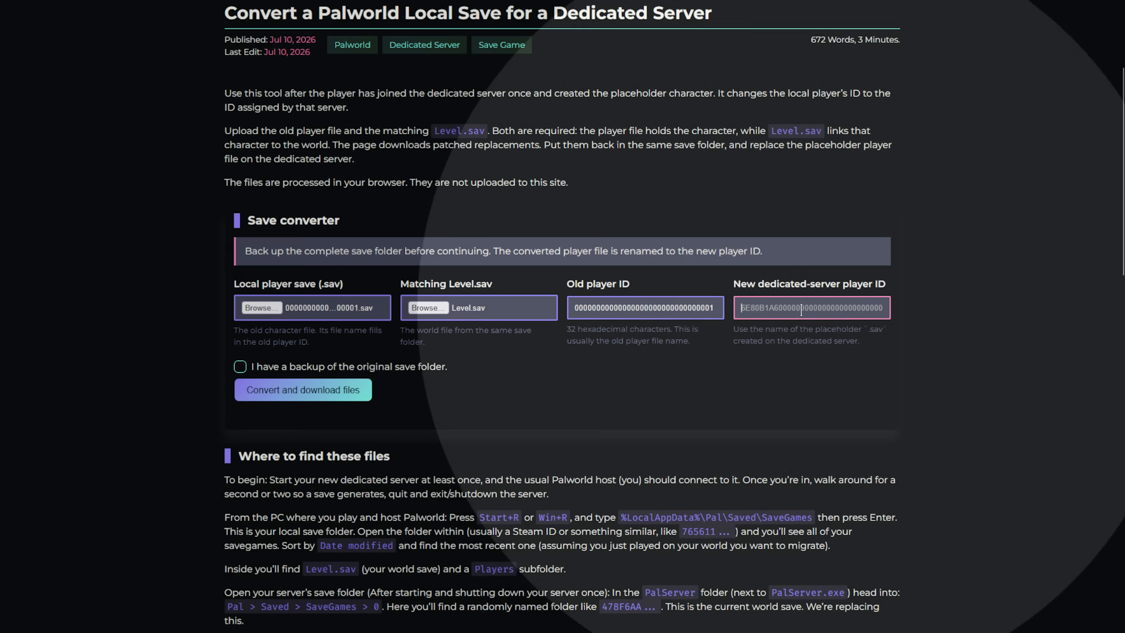
pyautogui.click(801, 308)
pyautogui.hotkey('ctrl', 'v')
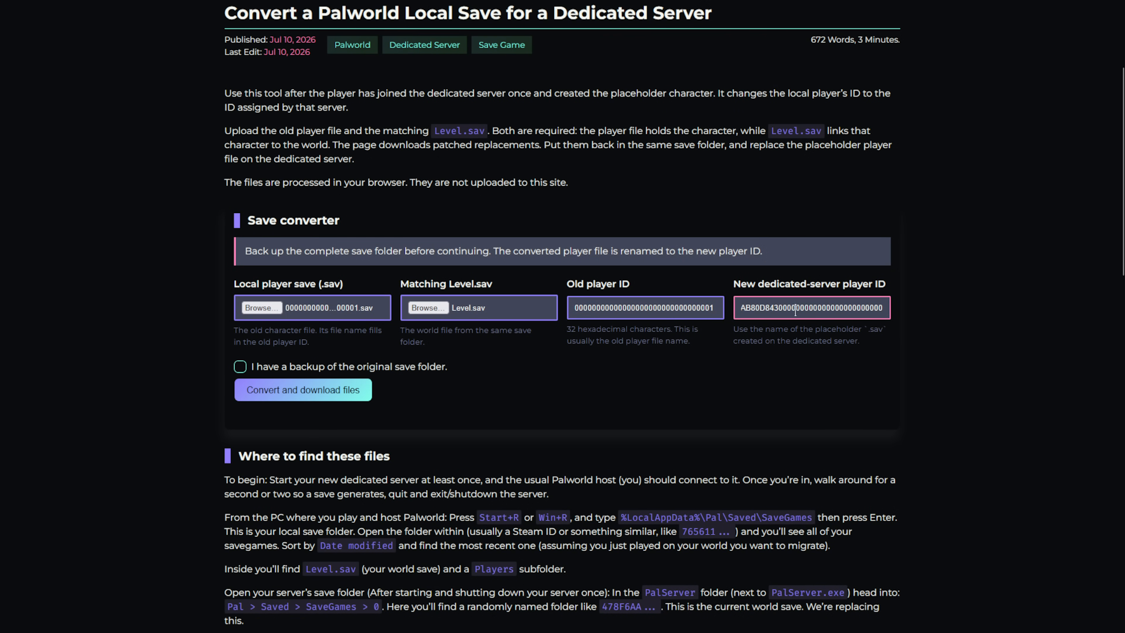
pyautogui.click(257, 361)
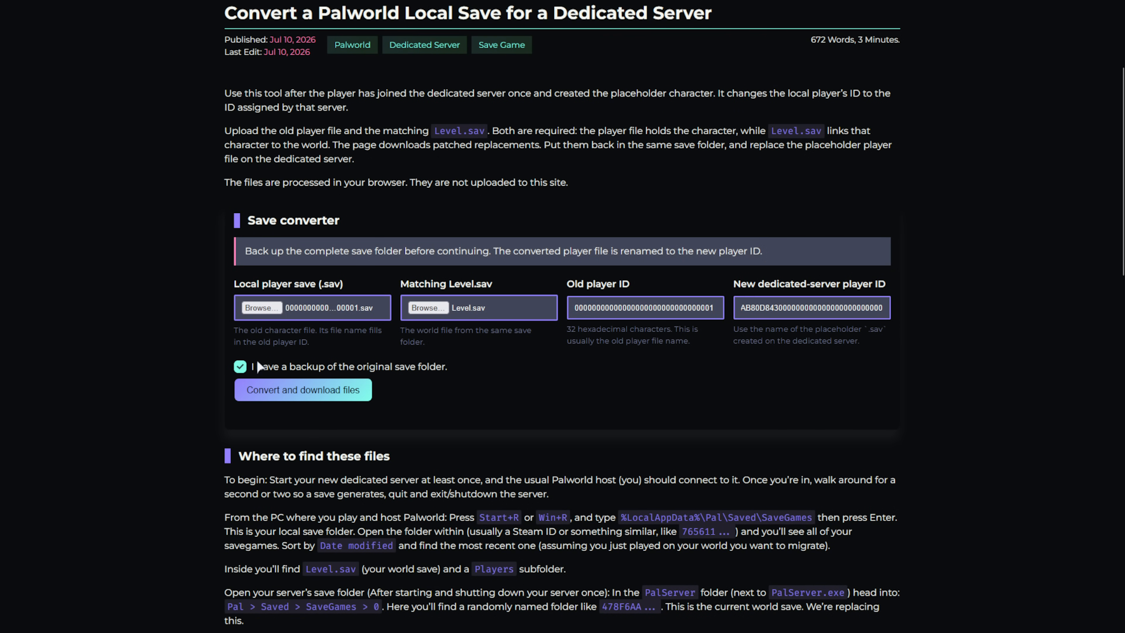
pyautogui.click(310, 390)
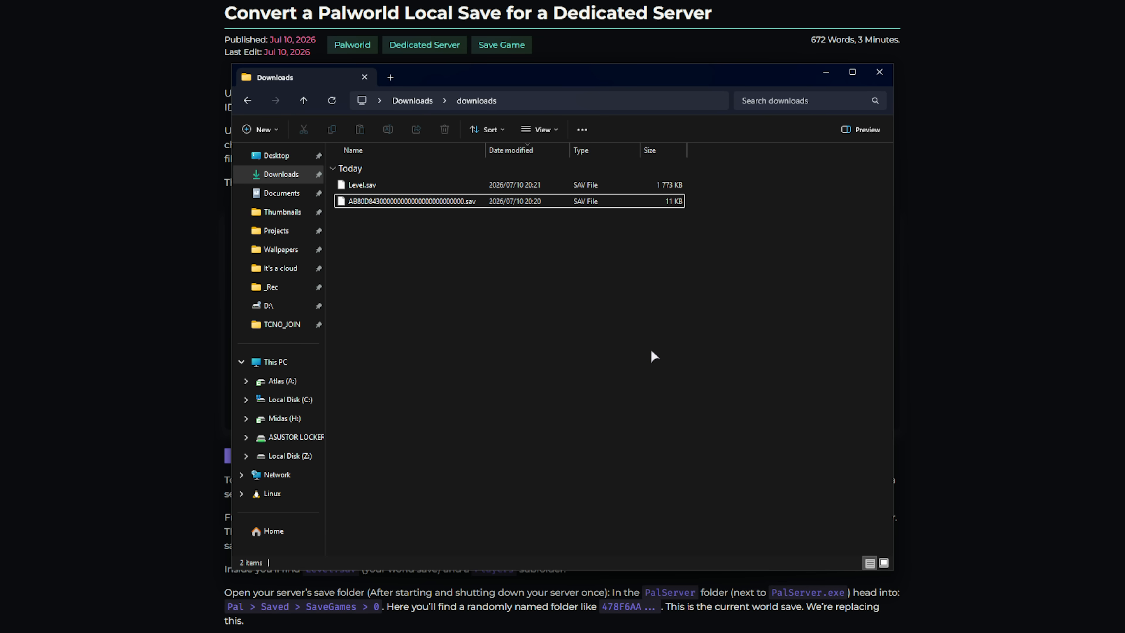
# - Copy the converted player .sav into the server's Players folder, replacing the placeholder file
pyautogui.moveTo(620, 332); pyautogui.dragTo(531, 185)
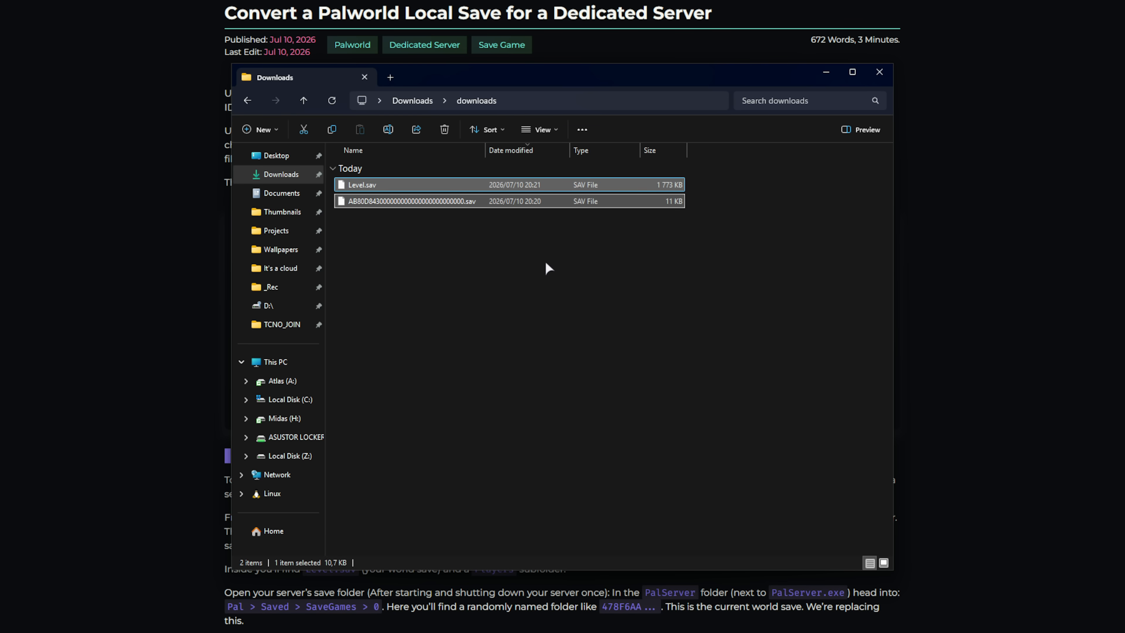
pyautogui.click(547, 265)
pyautogui.moveTo(576, 75); pyautogui.dragTo(302, 68)
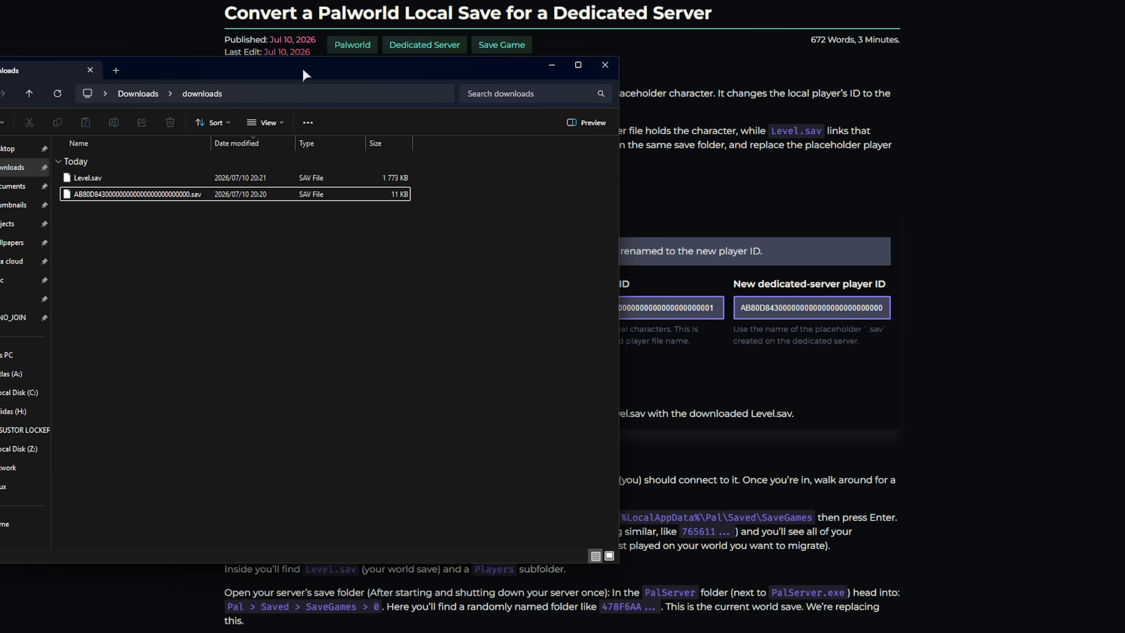
pyautogui.click(1124, 247)
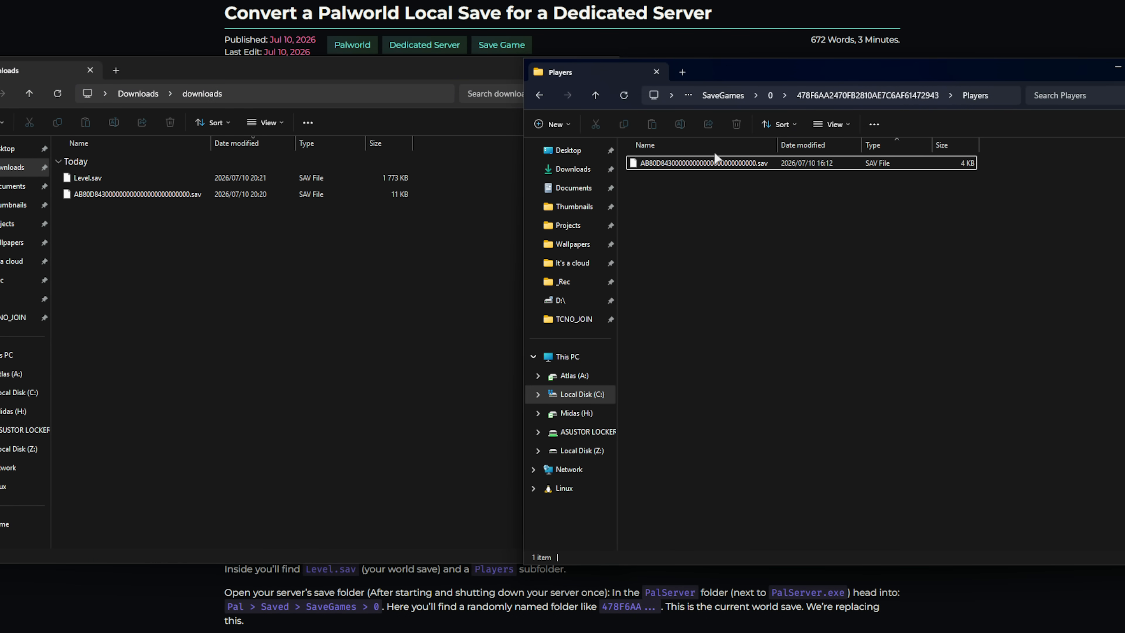
pyautogui.click(178, 198)
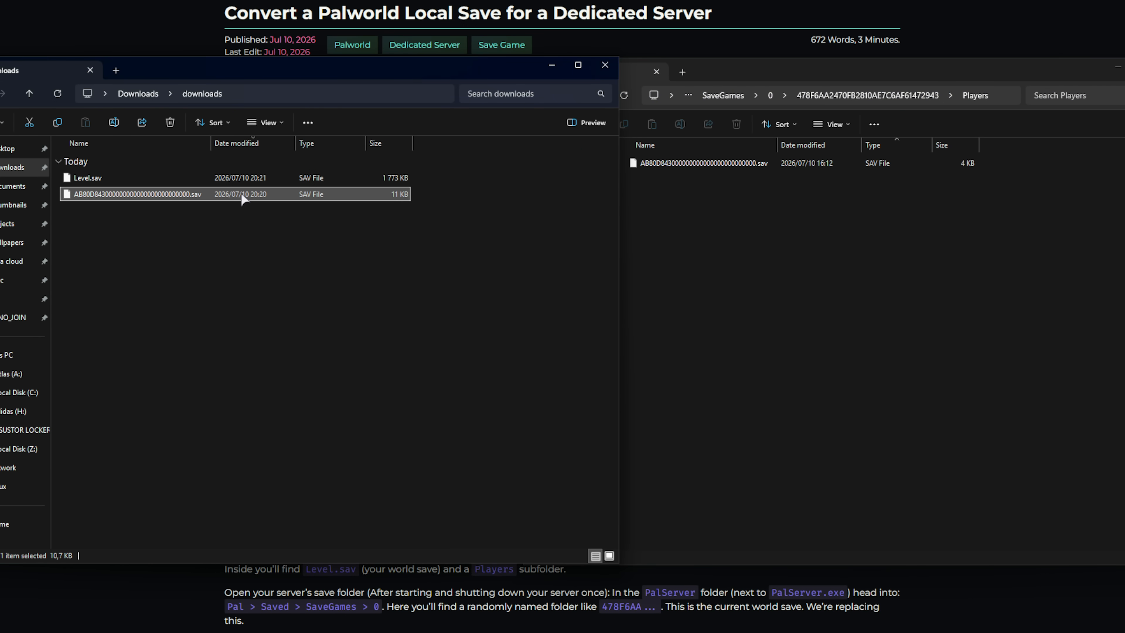
pyautogui.hotkey('ctrl', 'c')
pyautogui.click(812, 248)
pyautogui.hotkey('ctrl', 'v')
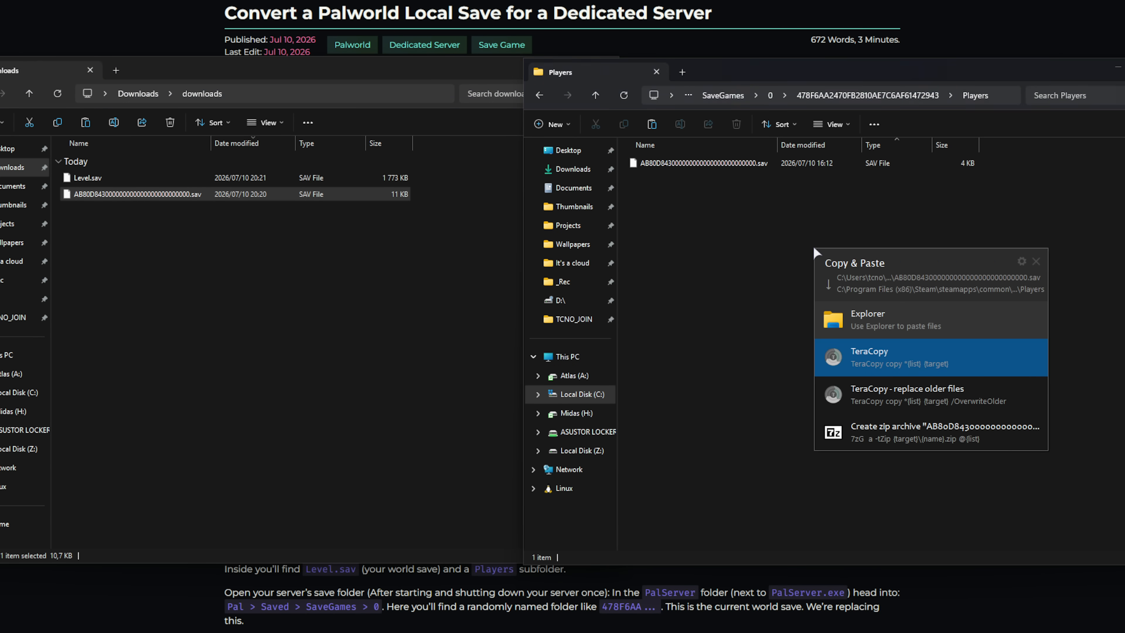
pyautogui.click(867, 312)
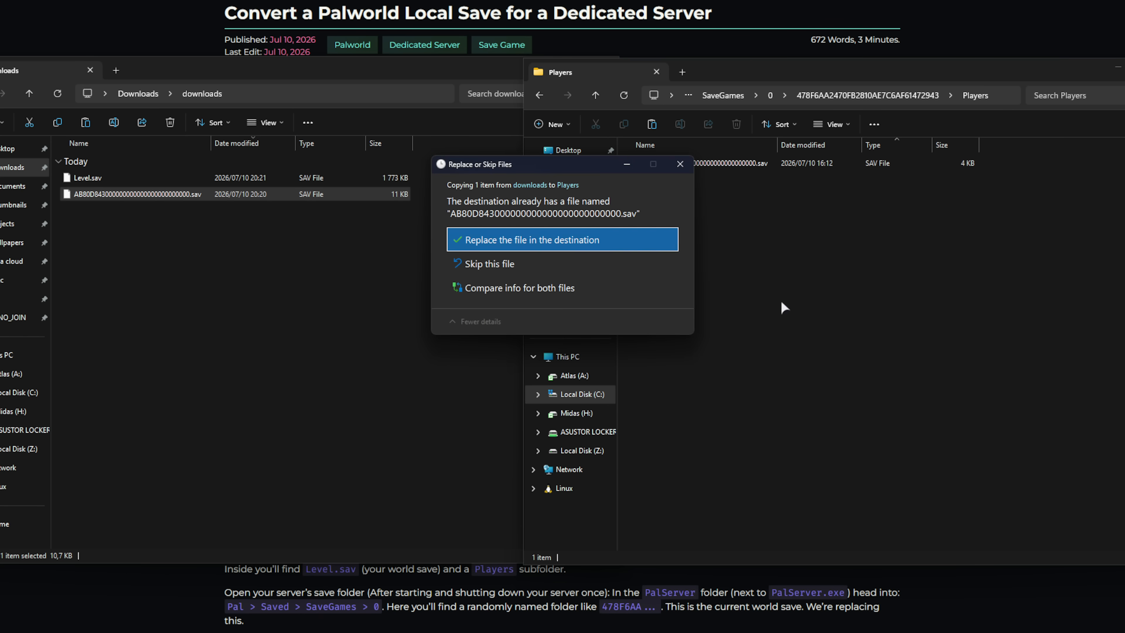
pyautogui.click(614, 239)
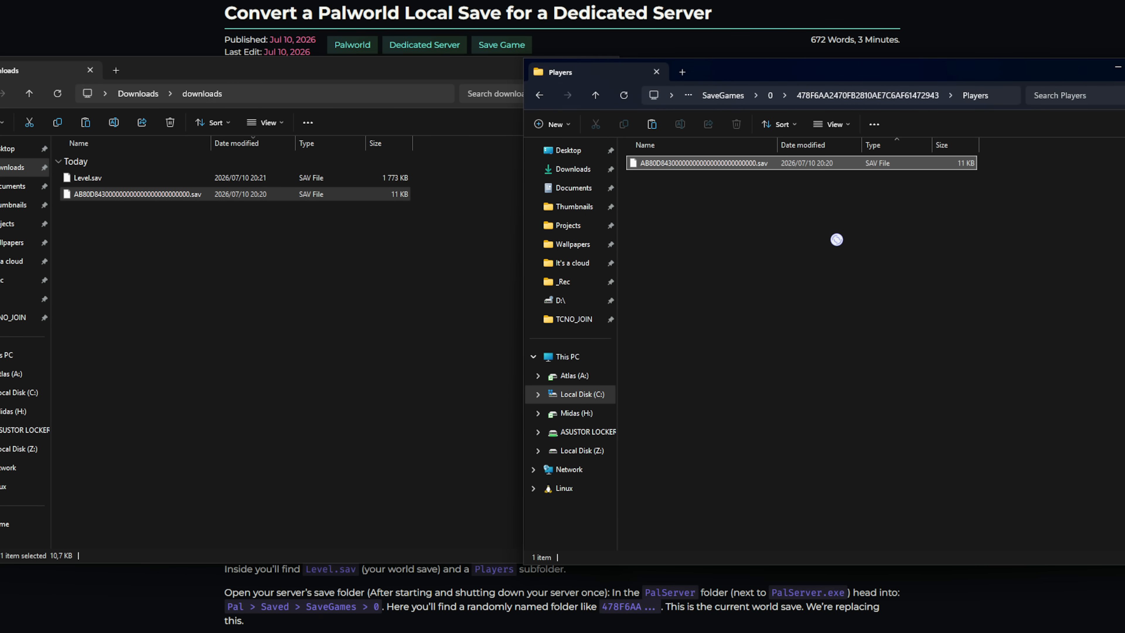
pyautogui.click(933, 200)
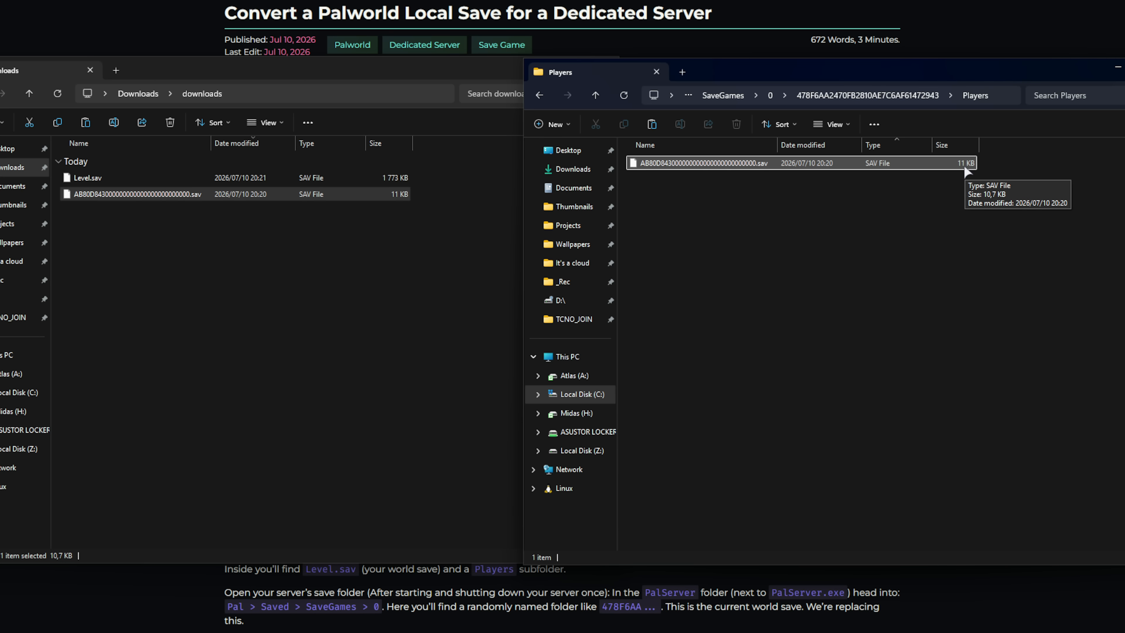
# - Copy the converted Level.sav into the server world folder, replacing the old one, then minimize Downloads
pyautogui.click(900, 95)
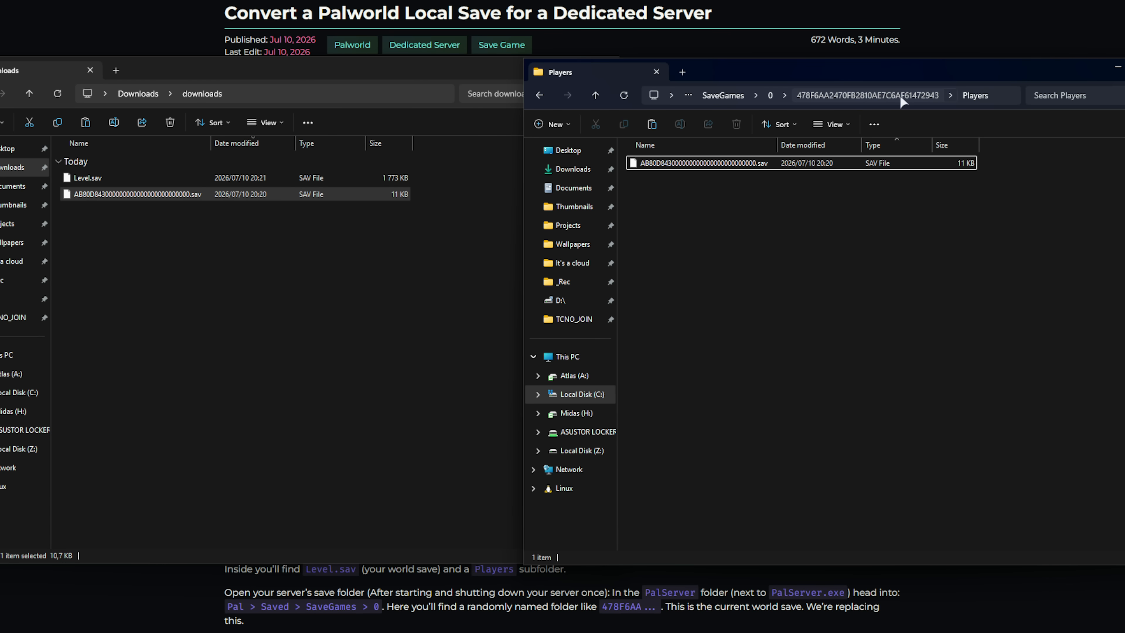
pyautogui.click(753, 196)
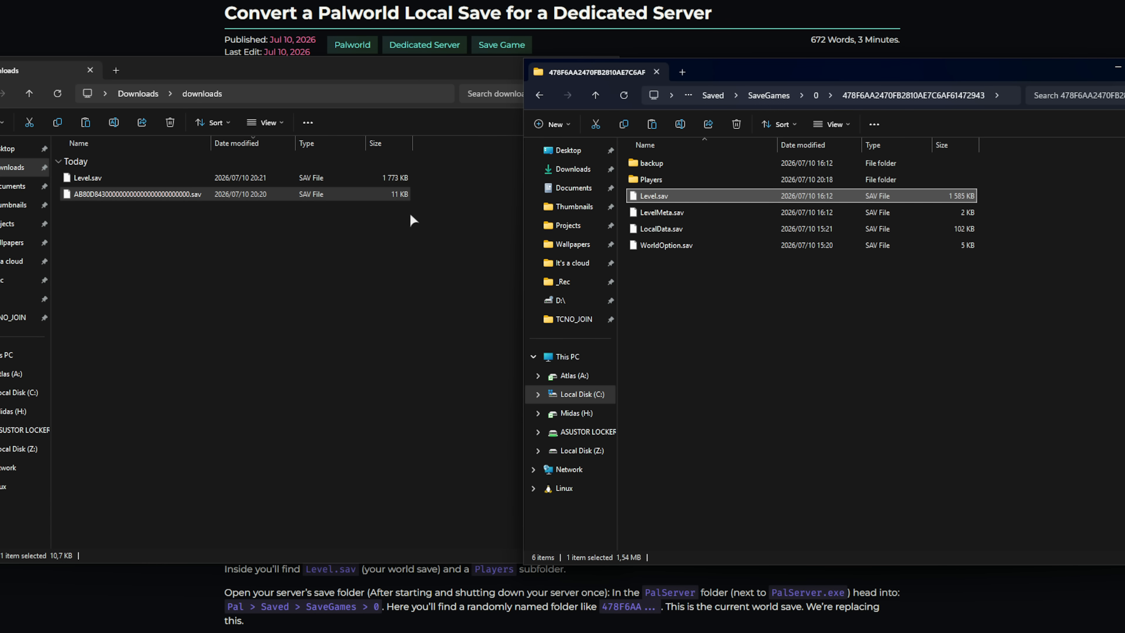
pyautogui.click(280, 176)
pyautogui.moveTo(281, 178); pyautogui.dragTo(811, 337)
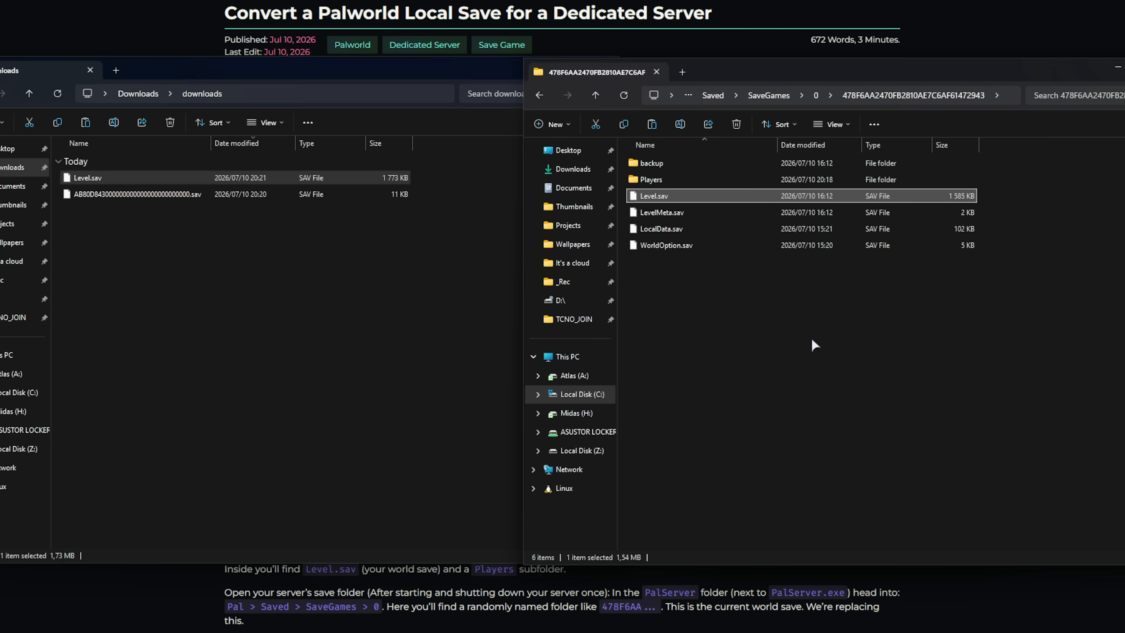
pyautogui.click(867, 418)
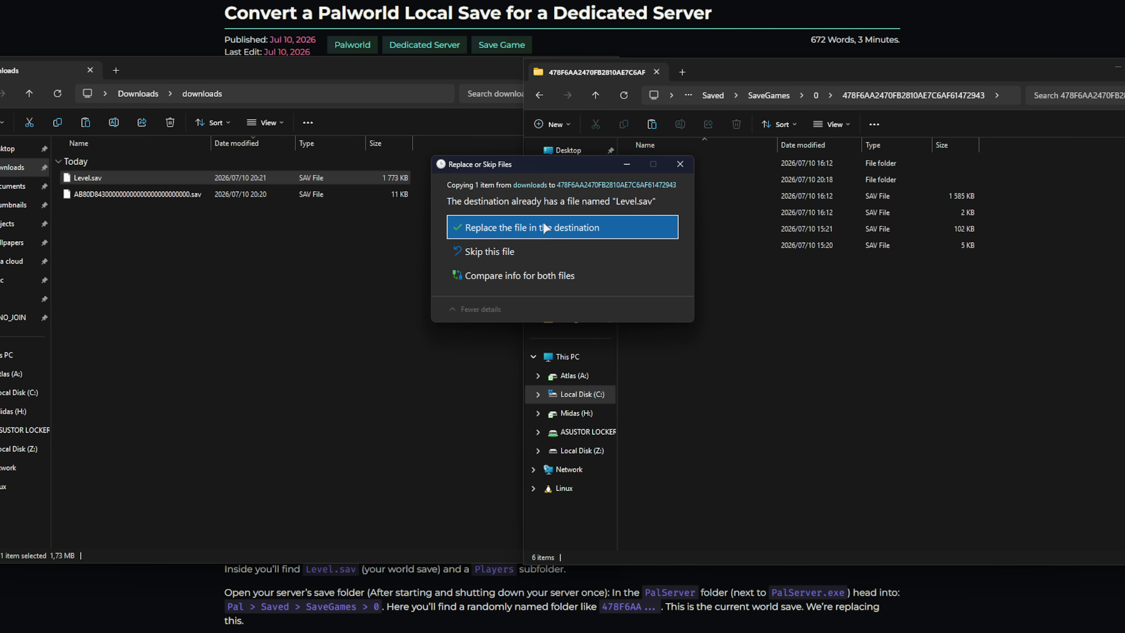
pyautogui.click(543, 221)
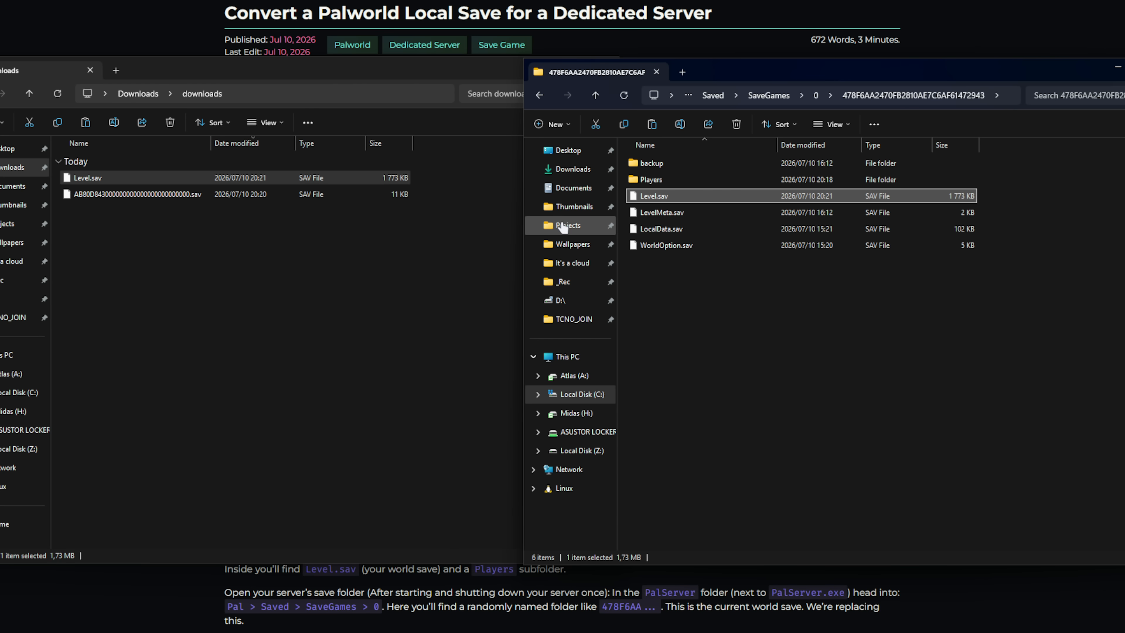
pyautogui.click(731, 310)
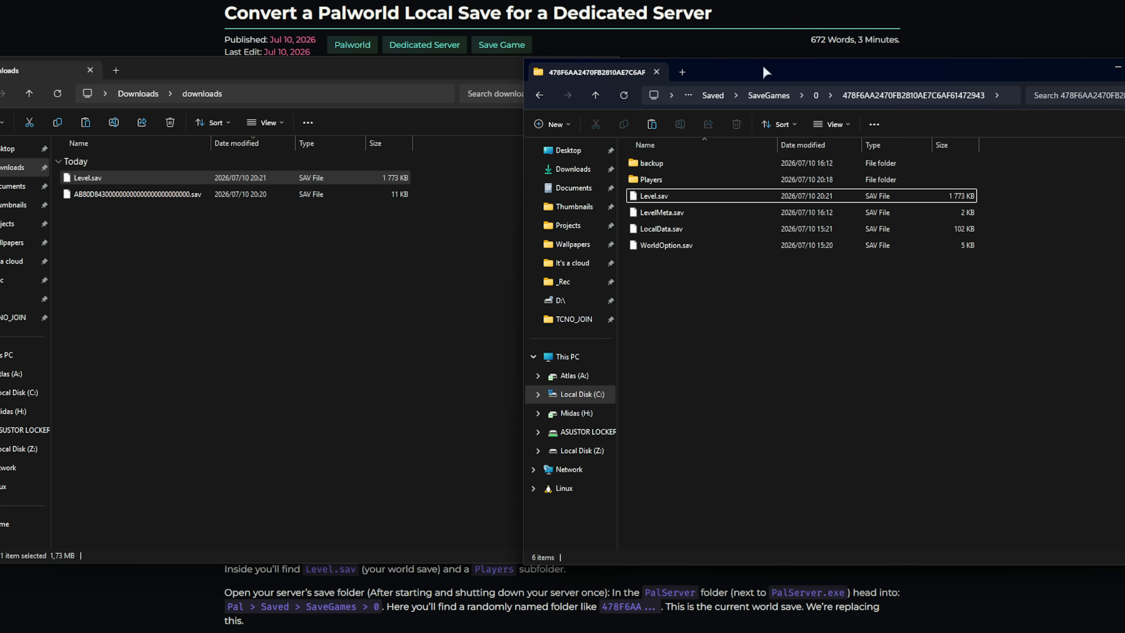
pyautogui.moveTo(763, 65); pyautogui.dragTo(468, 67)
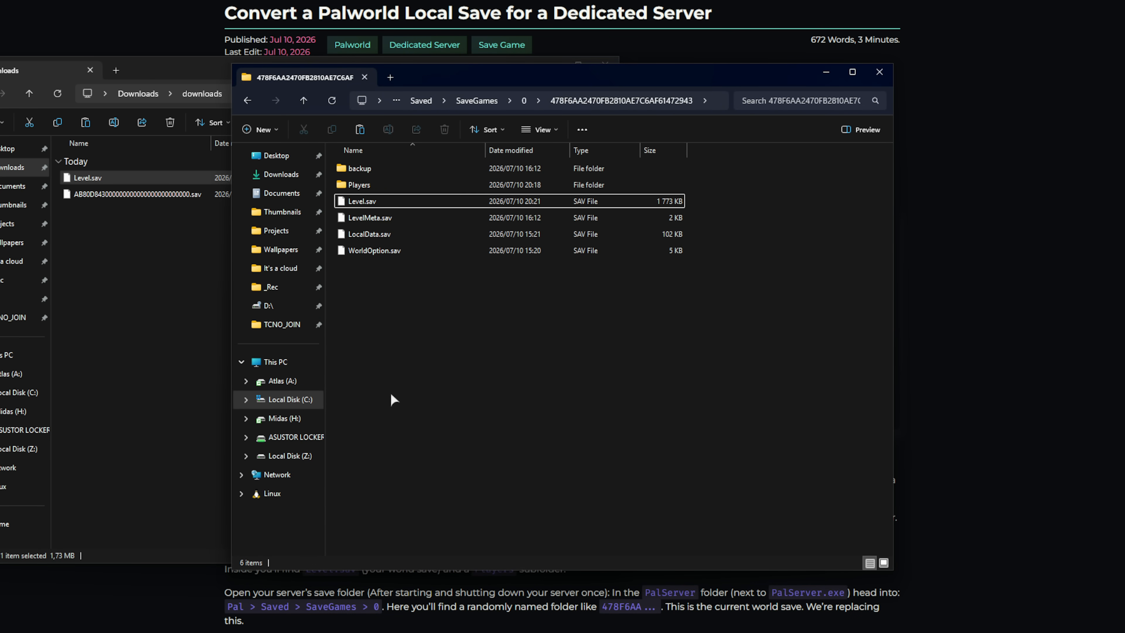
pyautogui.click(549, 61)
pyautogui.moveTo(501, 67); pyautogui.dragTo(729, 71)
pyautogui.moveTo(657, 247); pyautogui.dragTo(559, 150)
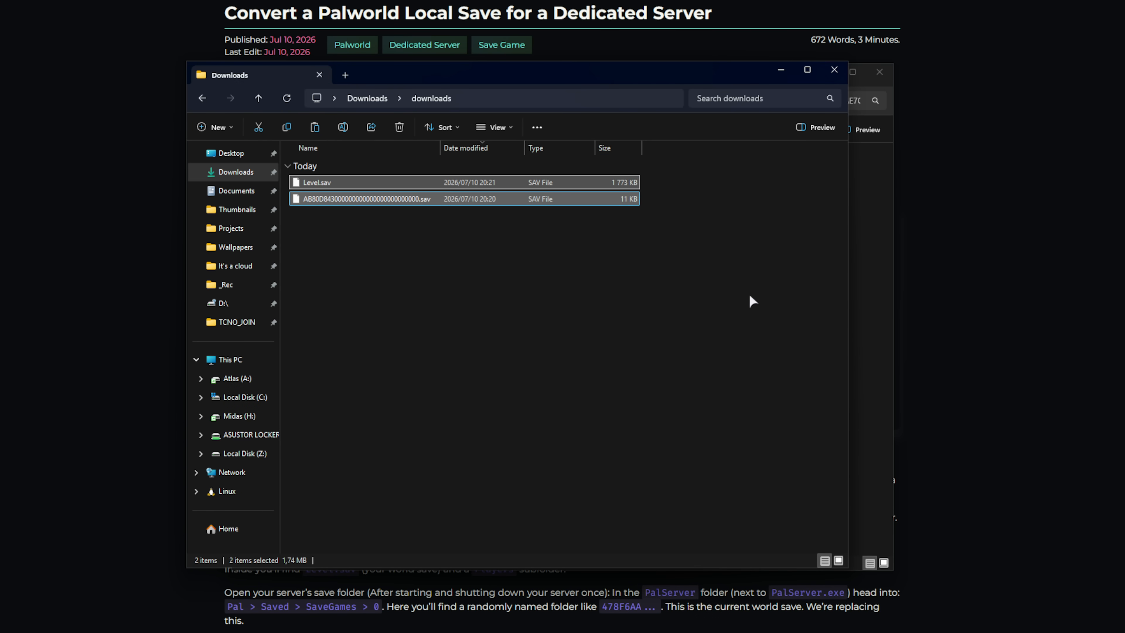
pyautogui.click(780, 72)
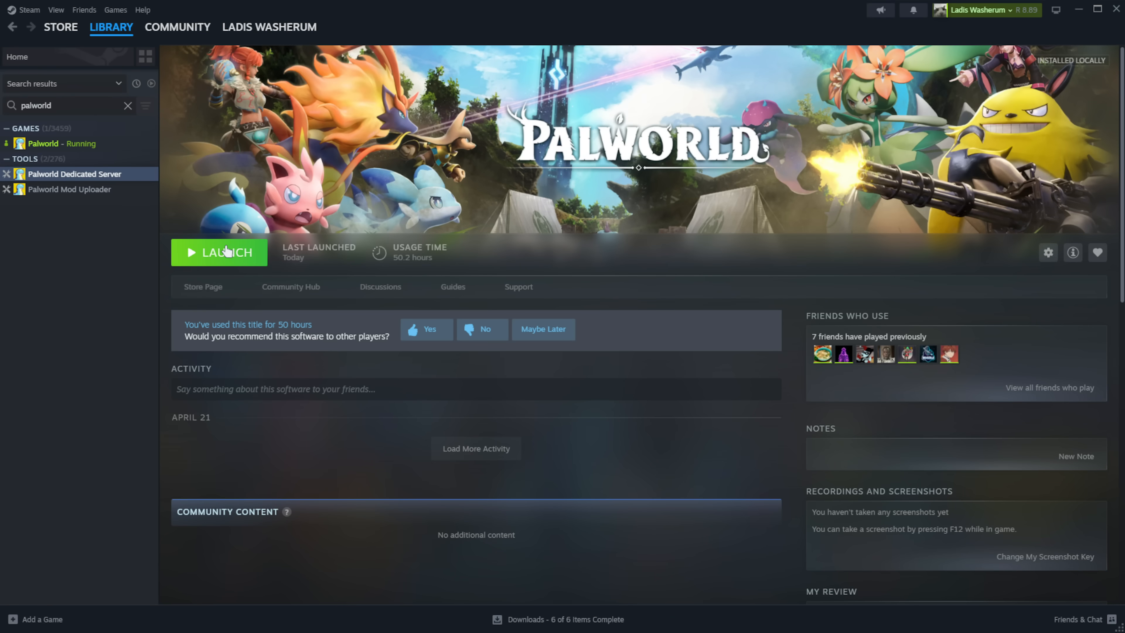
# - Launch Palworld Dedicated Server from the Steam library and confirm Play
pyautogui.click(227, 251)
pyautogui.click(606, 424)
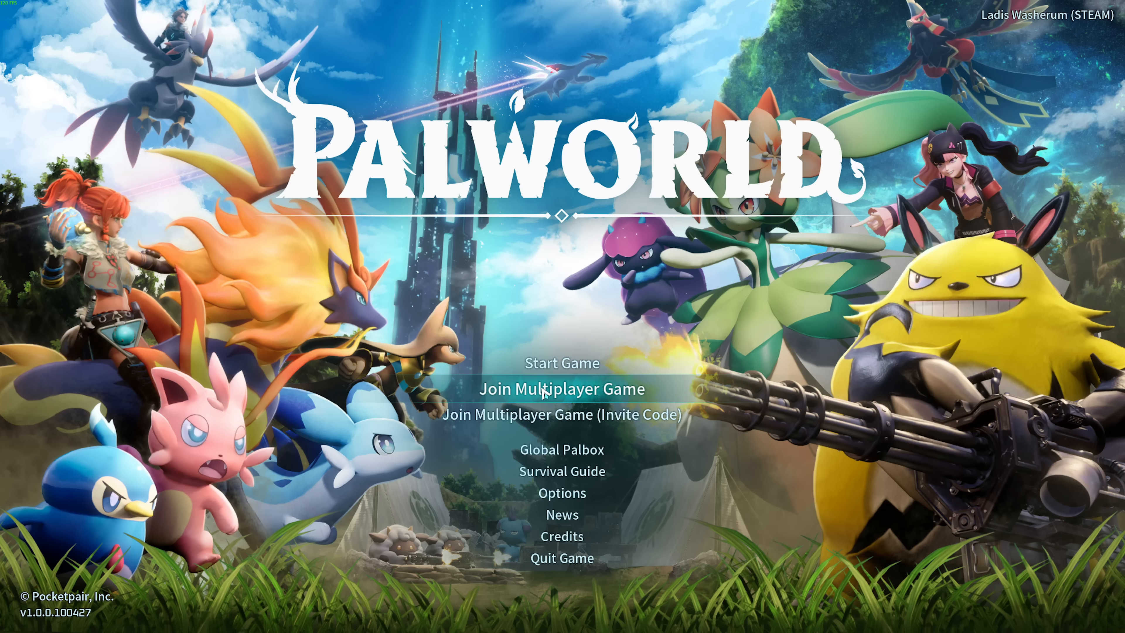
# - Connect to the local dedicated server from the server browser
pyautogui.click(544, 391)
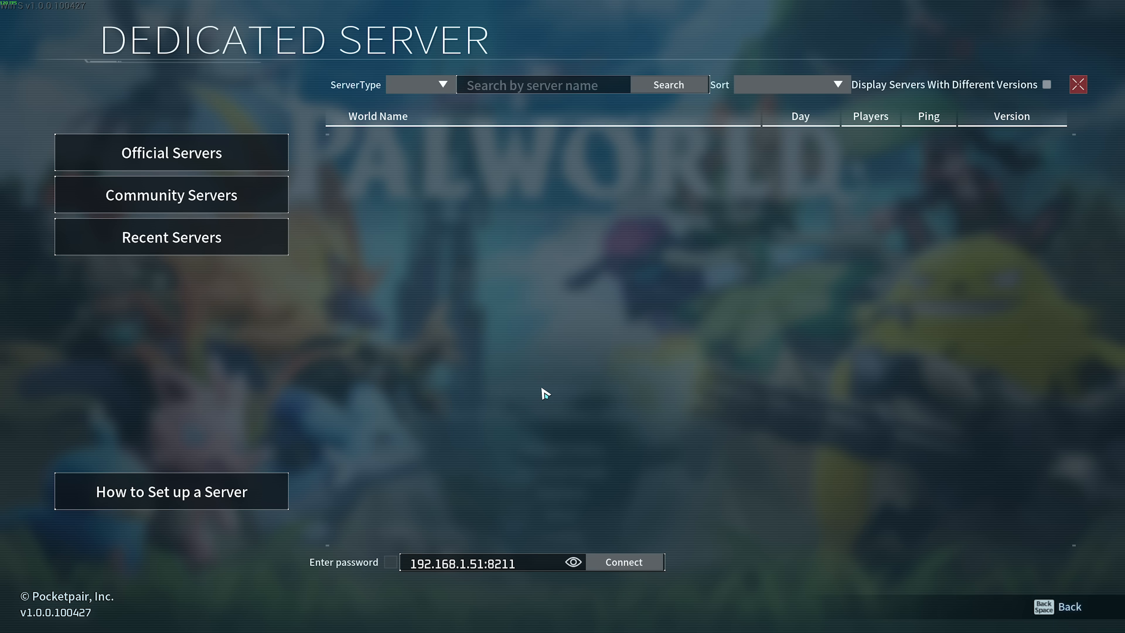
pyautogui.click(606, 563)
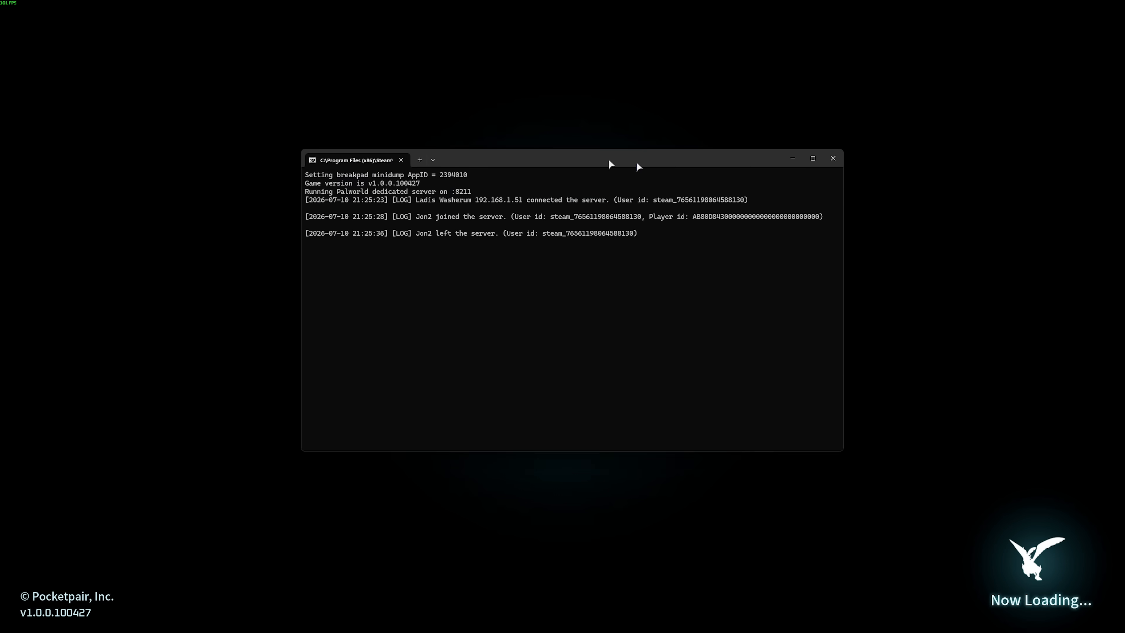
pyautogui.moveTo(637, 167); pyautogui.dragTo(666, 173)
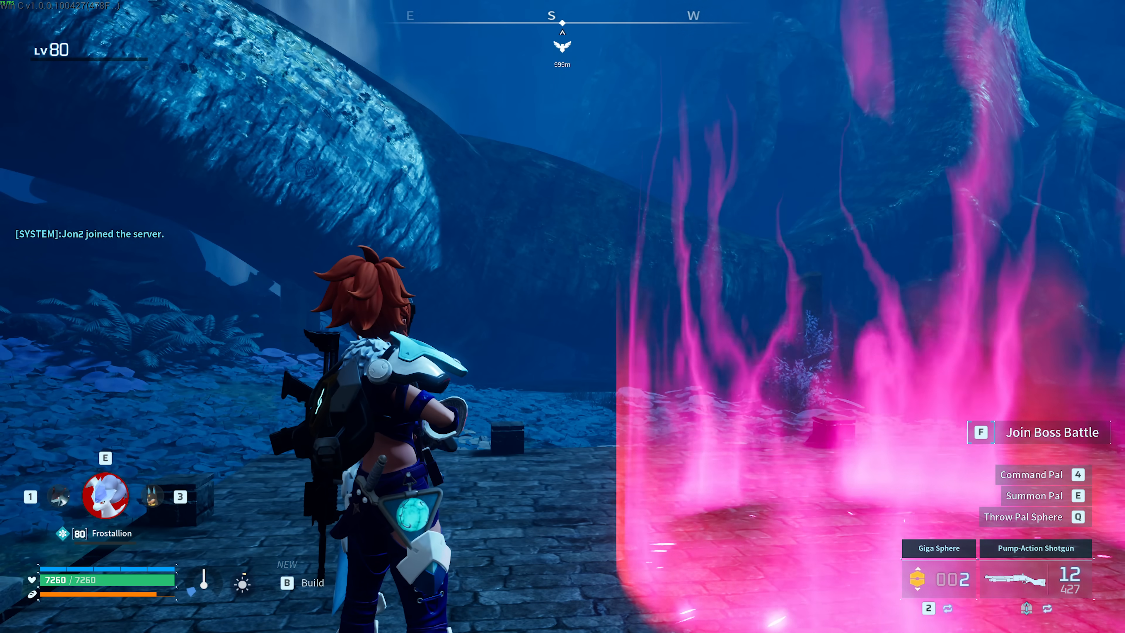
# - Walk the migrated level-80 character around the ruins to verify the world loaded
pyautogui.press('f')
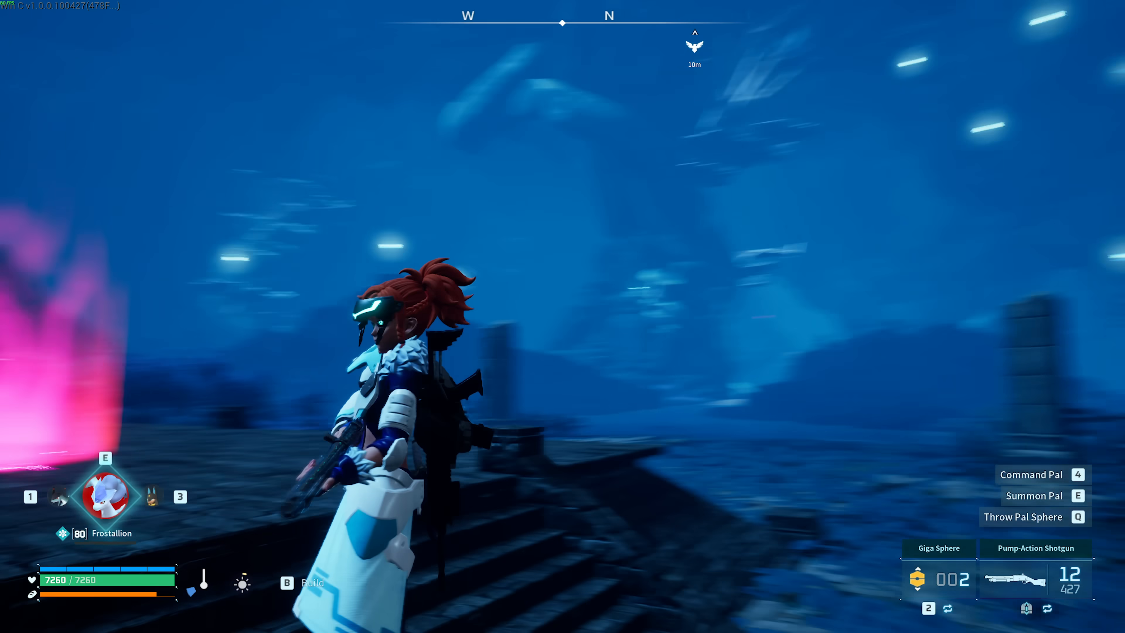
pyautogui.press('w')
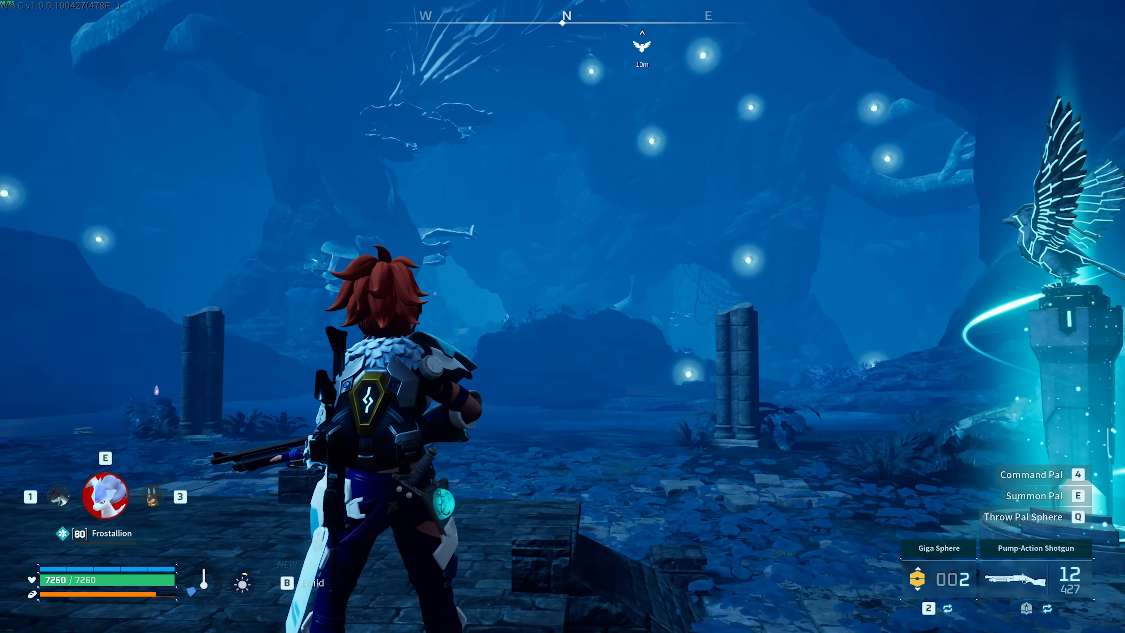
pyautogui.press('w')
pyautogui.press('w')
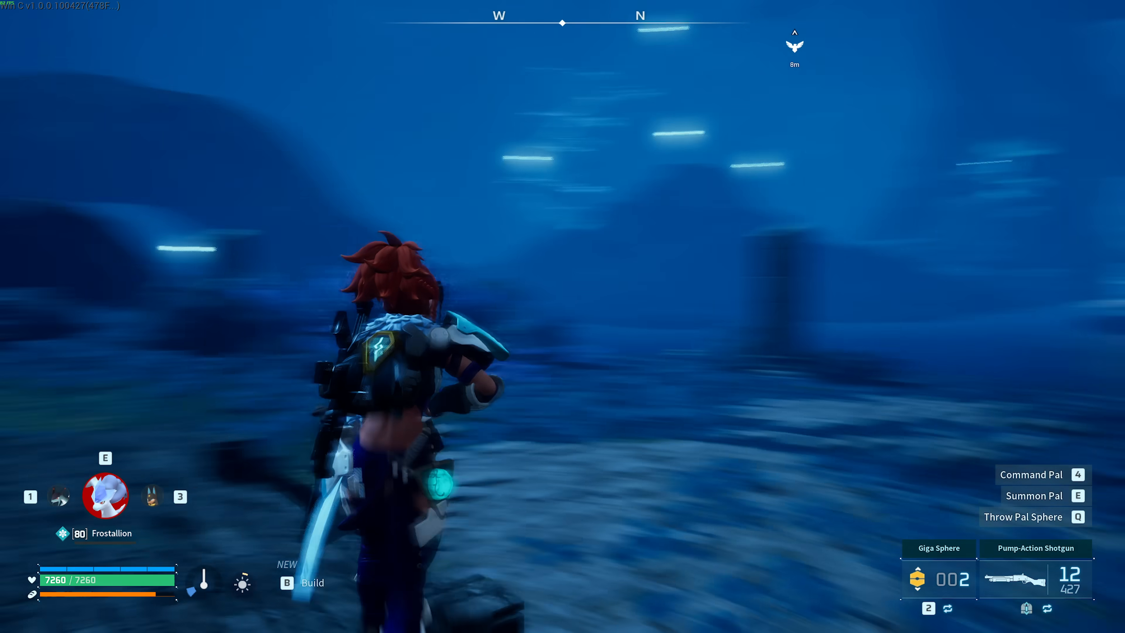
pyautogui.press('a')
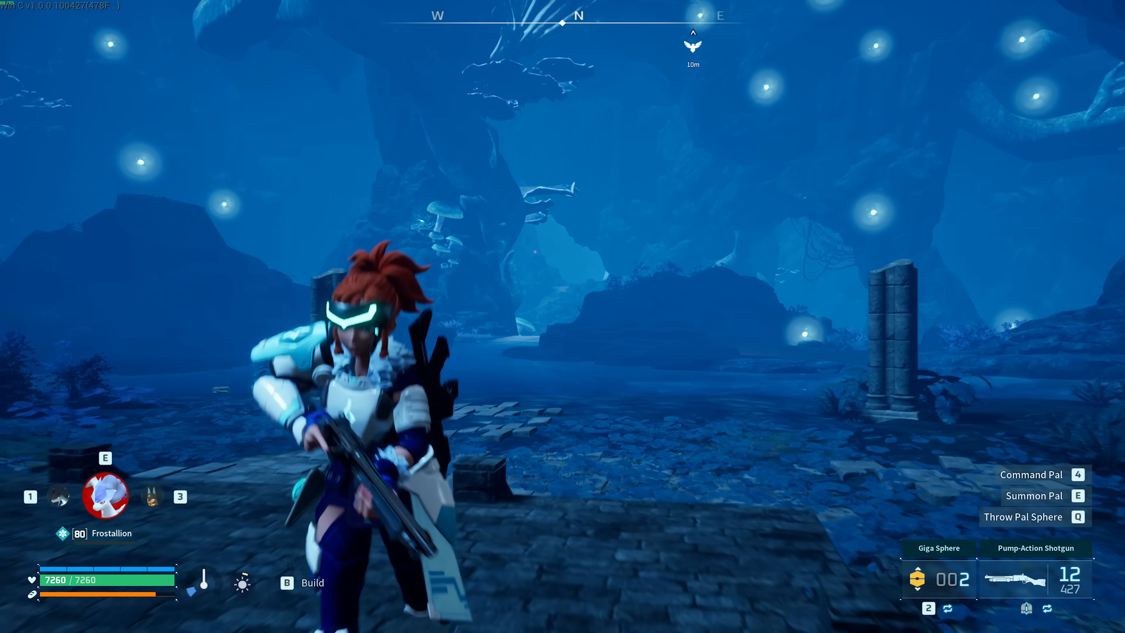
pyautogui.press('Return')
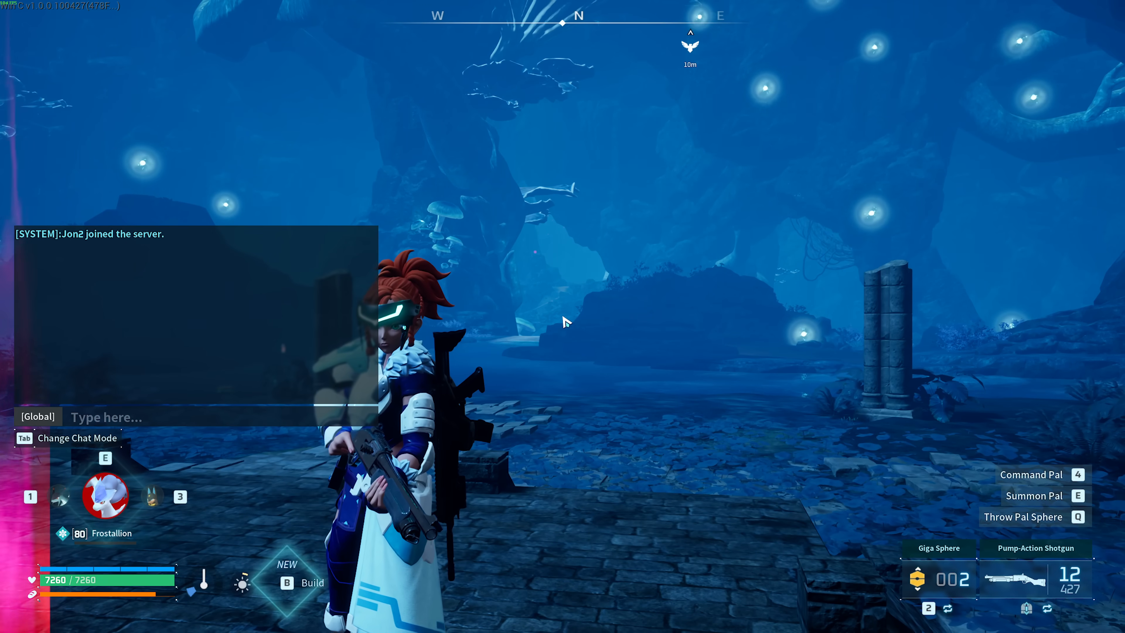
pyautogui.press('Escape')
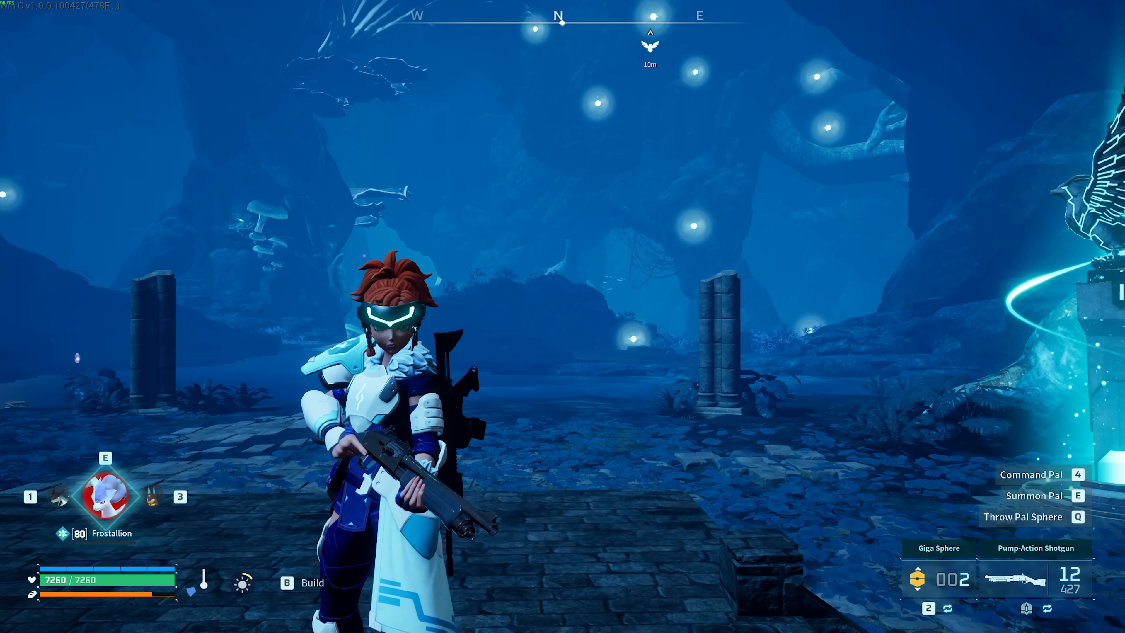
pyautogui.press('w')
pyautogui.press('w')
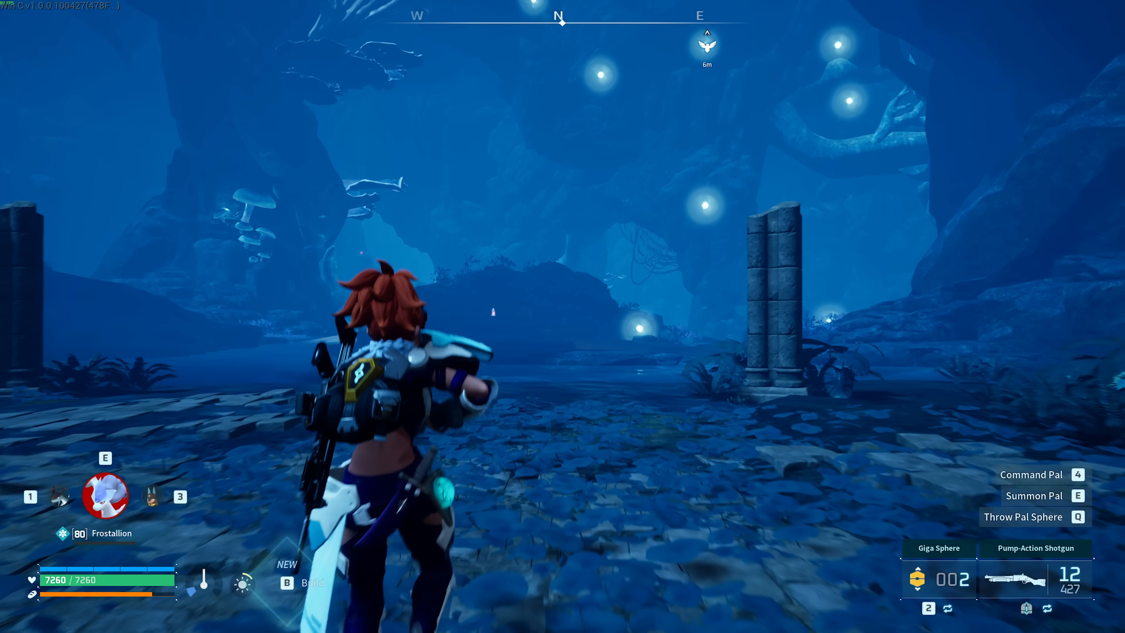